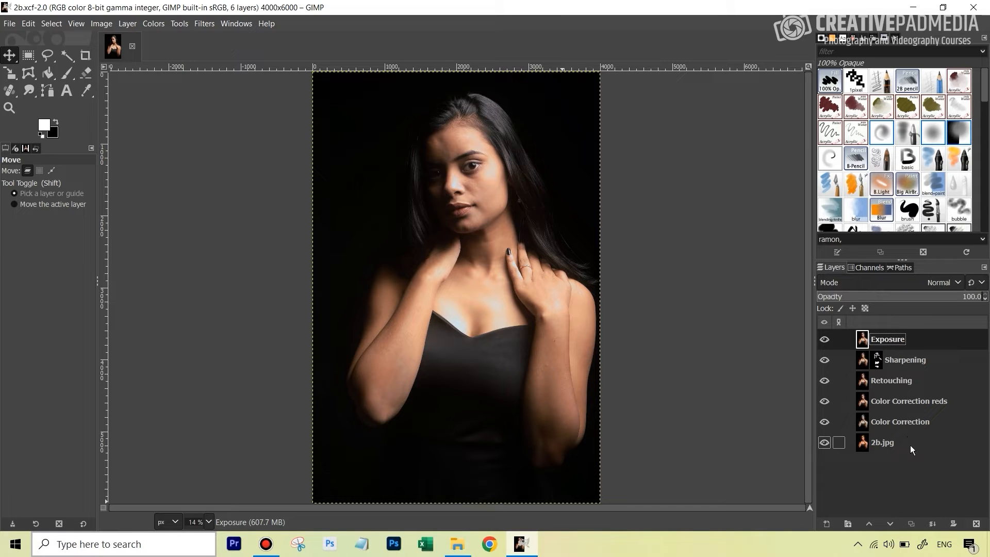
- Flatten all the layers of the portrait into a single layer
right_click(909, 443)
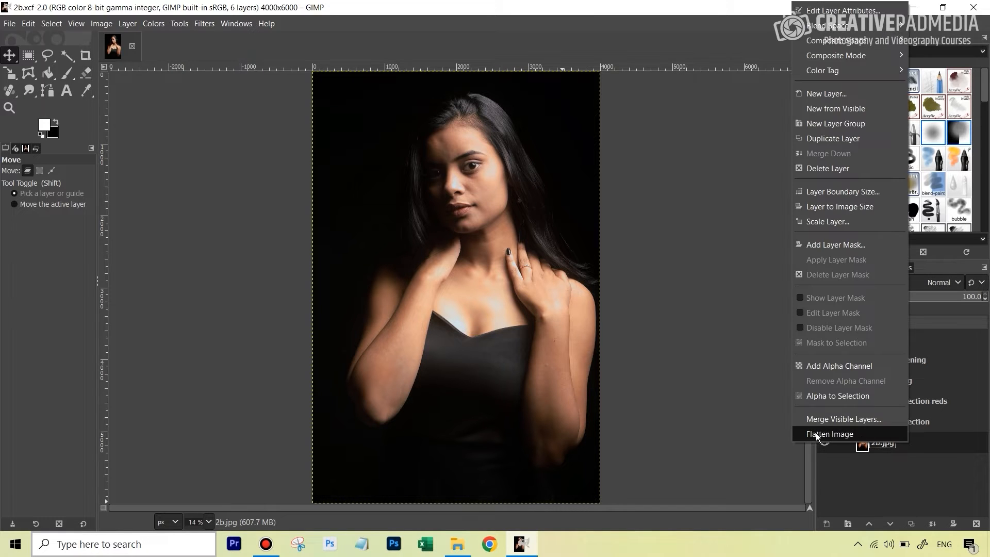
click(830, 434)
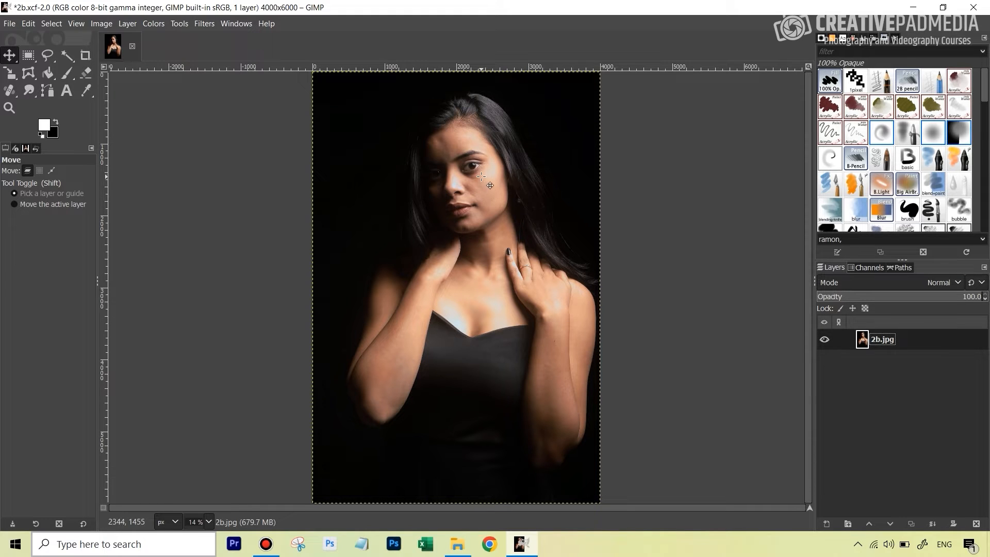
- Examine the skin texture and highlights on the nose and cheek up close
scroll(474, 191, up, 4)
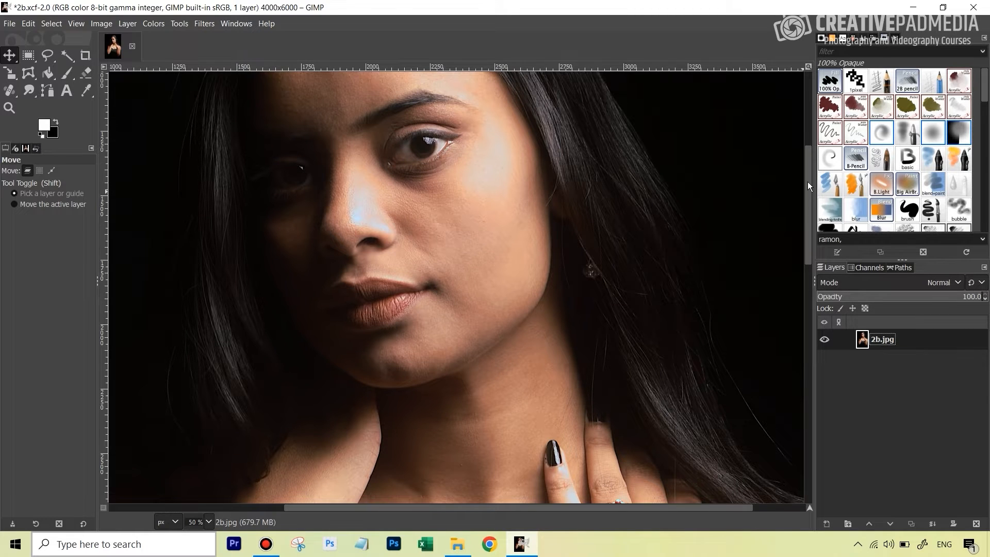
drag(807, 182, 805, 165)
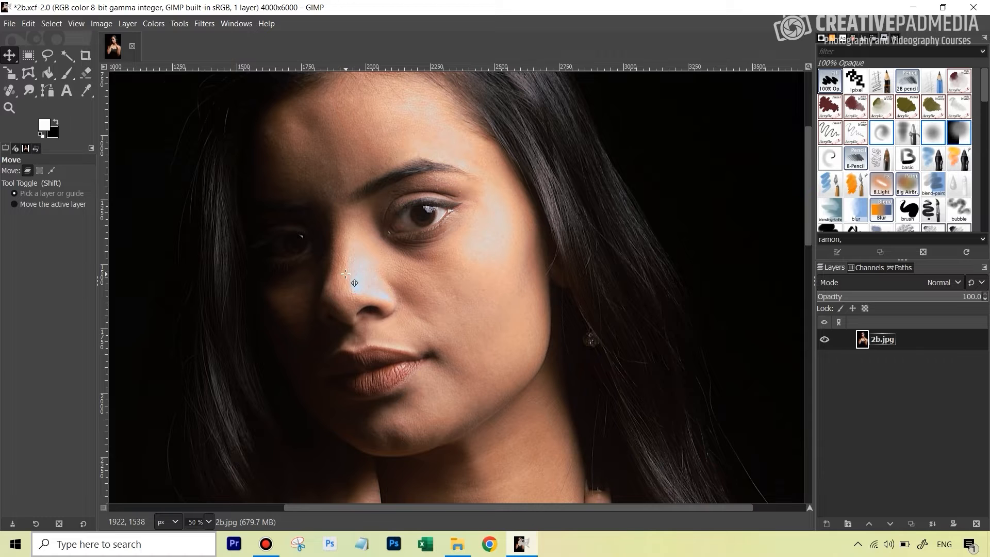
scroll(347, 275, up, 2)
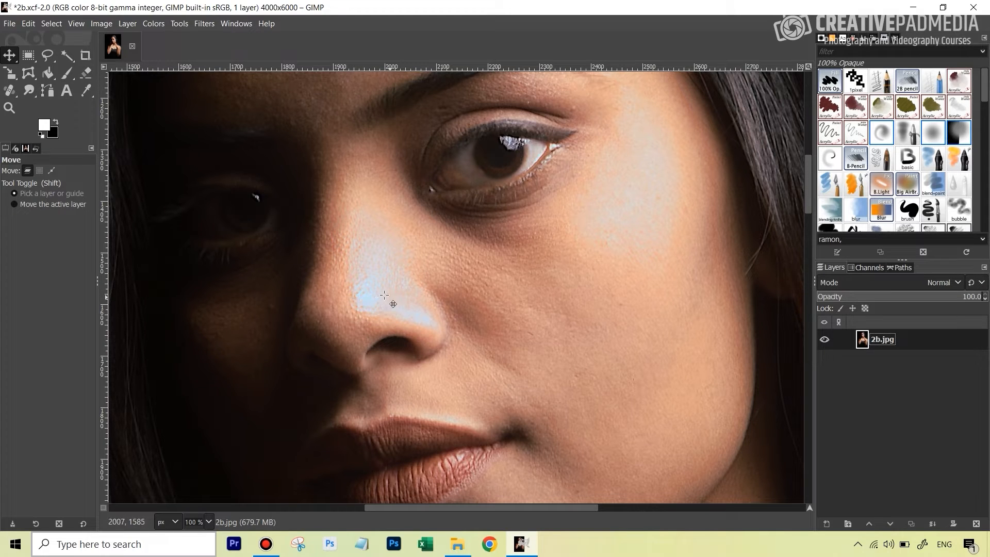
scroll(355, 306, up, 2)
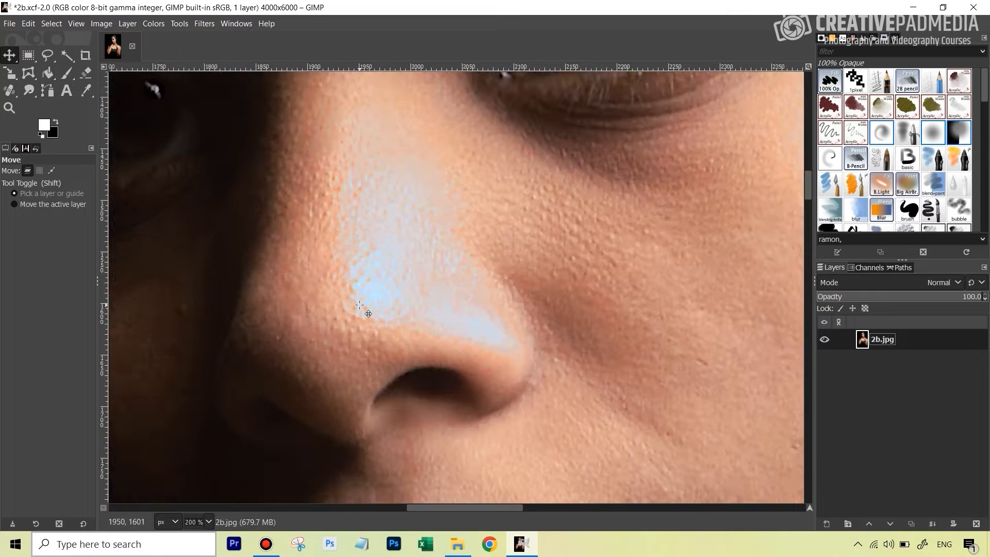
scroll(359, 303, down, 1)
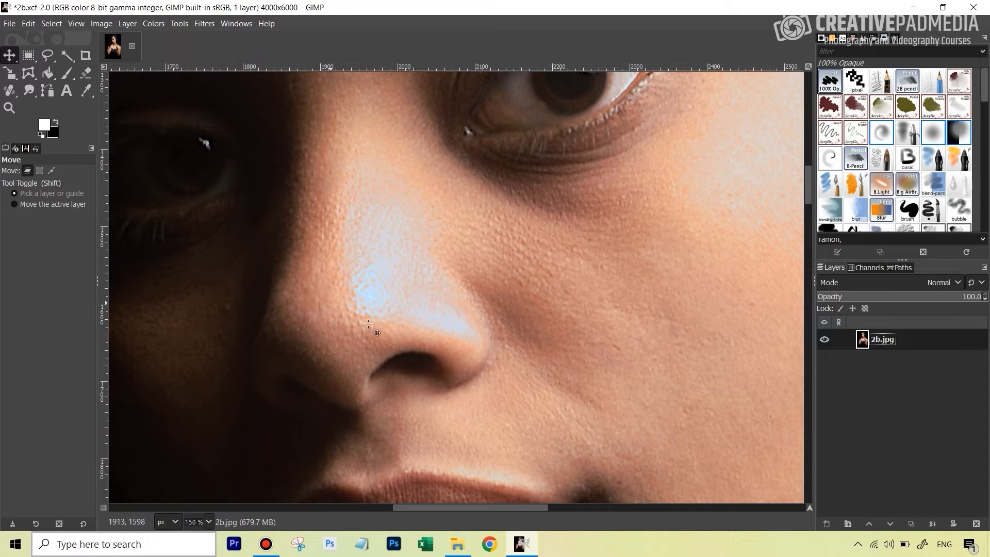
scroll(637, 271, down, 2)
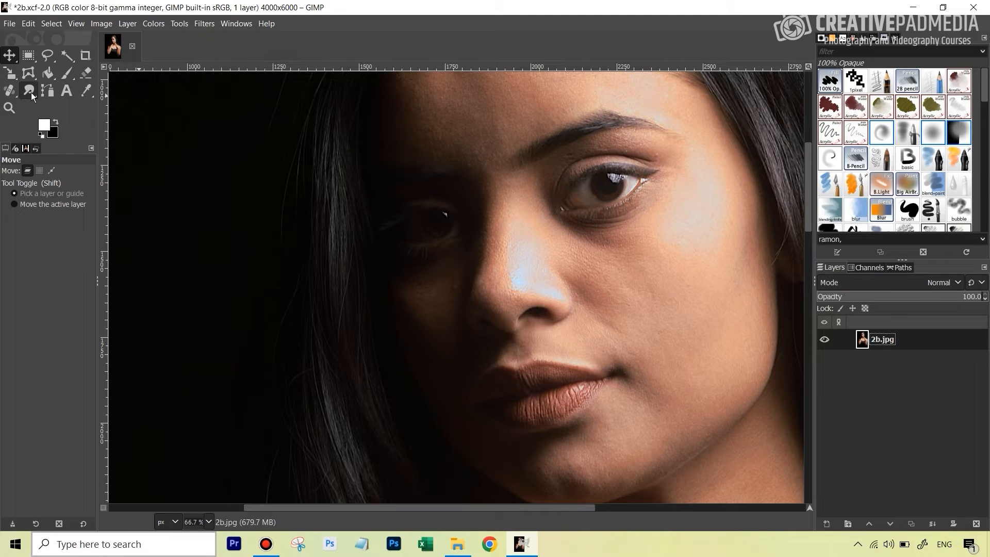
- Try smoothing the cheek and jaw on the flattened layer with the Smudge tool, and undo the stroke
mouse_move(31, 92)
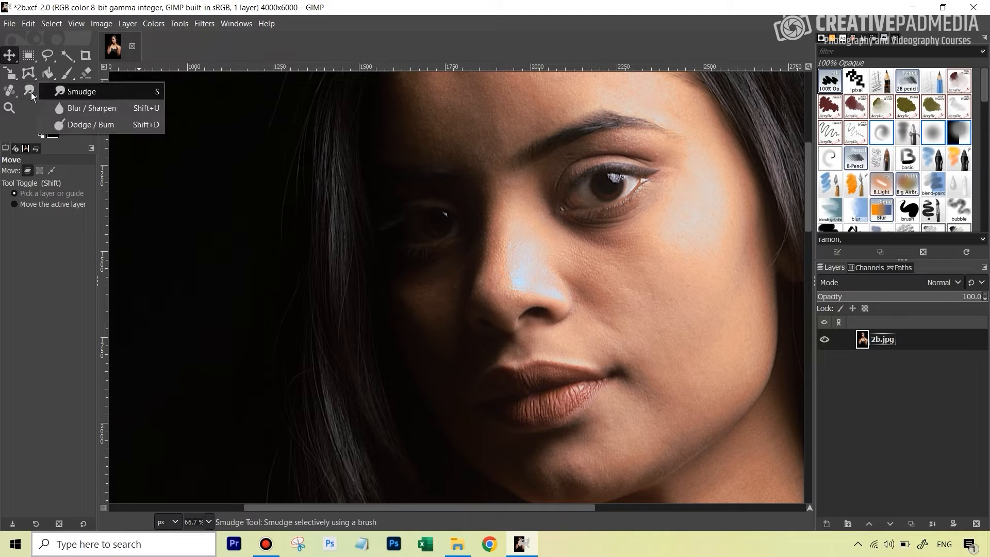
click(89, 96)
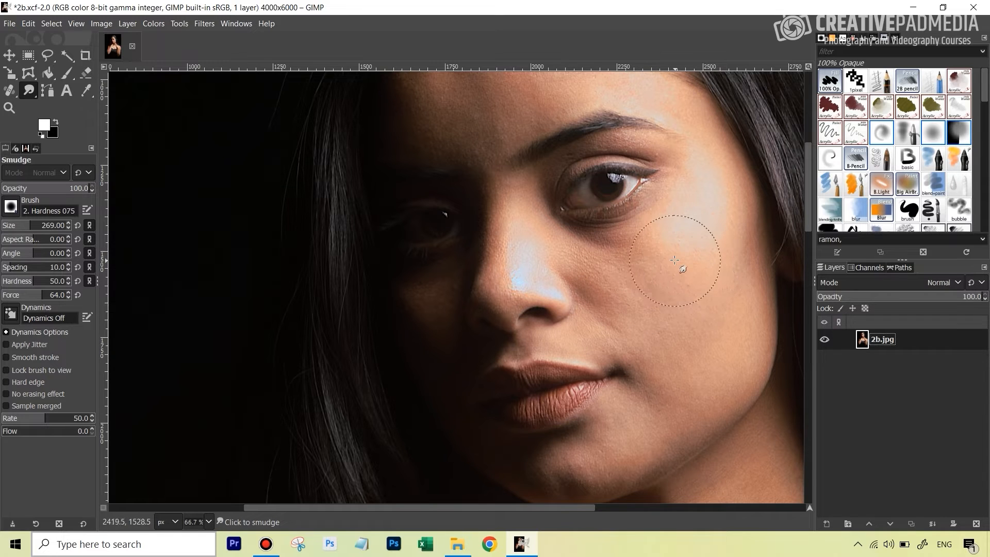
mouse_move(637, 267)
mouse_down()
mouse_move(691, 237)
mouse_move(611, 292)
mouse_move(708, 234)
mouse_move(635, 295)
mouse_move(647, 308)
mouse_move(713, 291)
mouse_move(655, 325)
mouse_move(707, 307)
mouse_move(632, 427)
mouse_move(659, 429)
mouse_move(736, 350)
mouse_move(733, 269)
mouse_move(713, 196)
mouse_move(595, 275)
mouse_move(608, 297)
mouse_move(707, 331)
mouse_move(683, 386)
mouse_move(637, 432)
mouse_move(585, 445)
mouse_move(639, 416)
mouse_move(597, 458)
mouse_move(717, 424)
mouse_move(735, 311)
mouse_move(721, 199)
mouse_move(750, 292)
mouse_move(730, 387)
mouse_move(652, 400)
mouse_move(675, 316)
mouse_move(647, 321)
mouse_move(695, 395)
mouse_move(678, 422)
mouse_up()
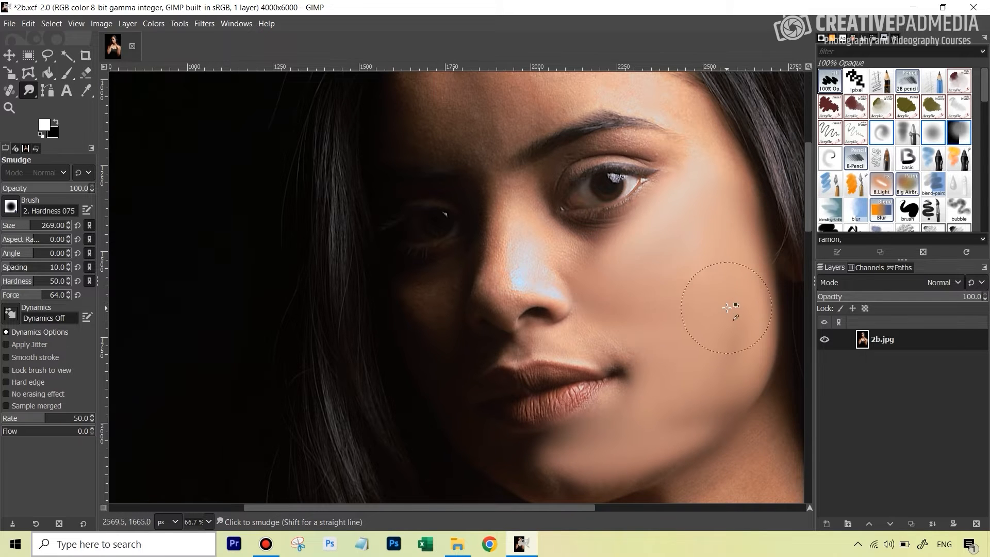
ctrl+scroll(732, 304, up, 2)
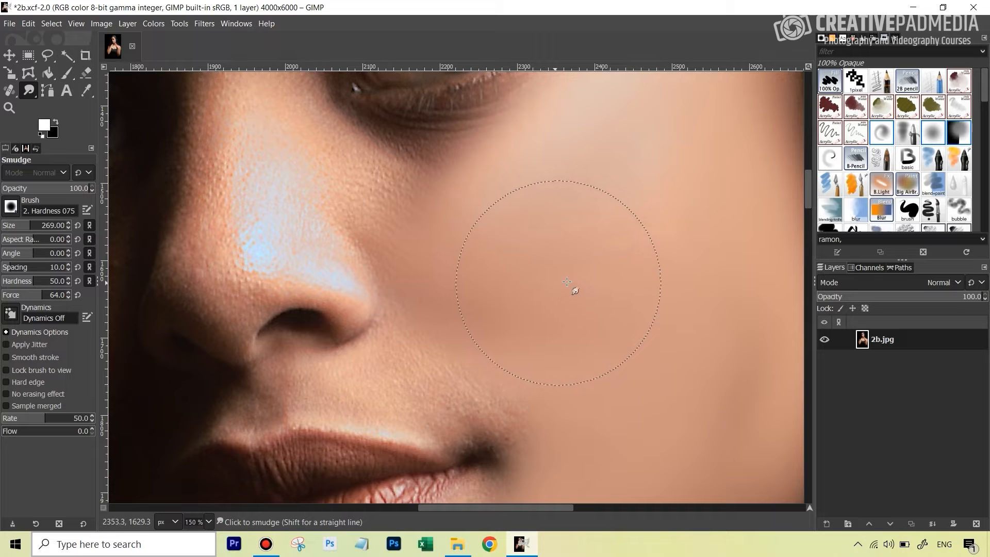
scroll(636, 280, down, 2)
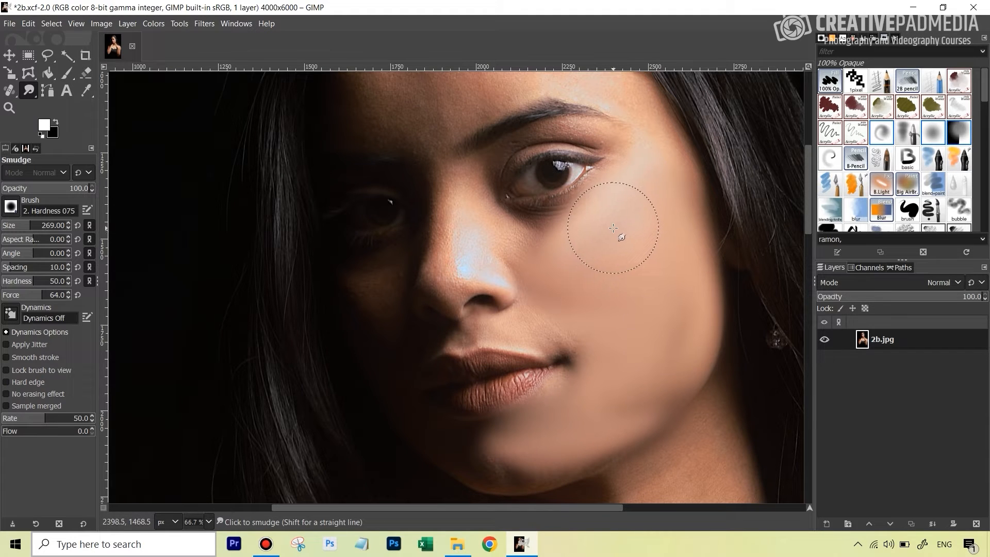
key(ctrl+z)
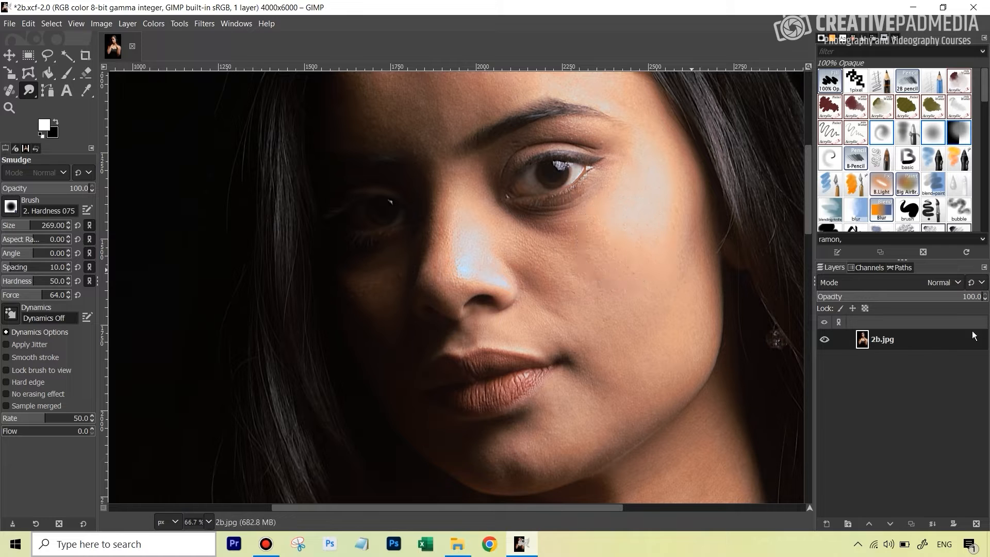
- Duplicate the 2b.jpg layer and rename the copy Color and Tone
right_click(891, 343)
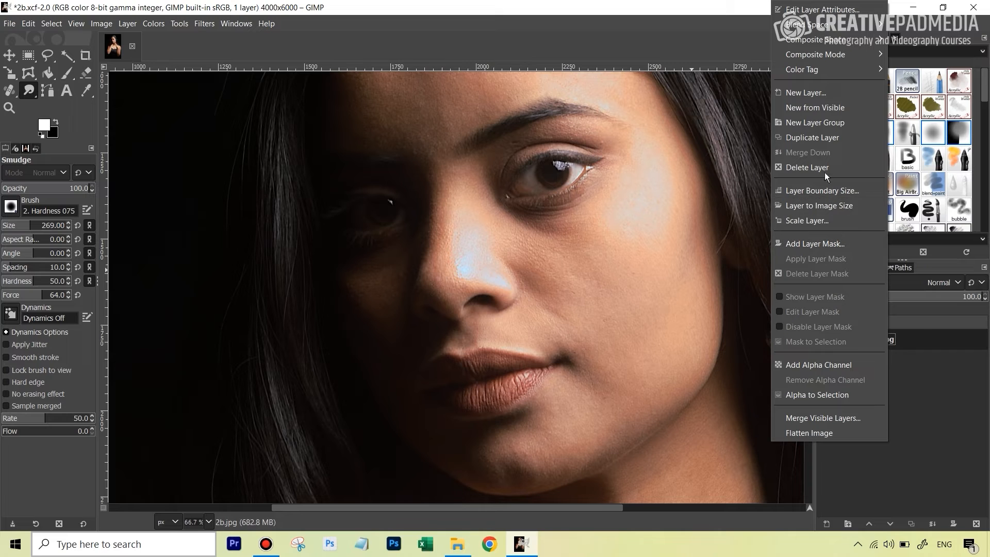
click(824, 137)
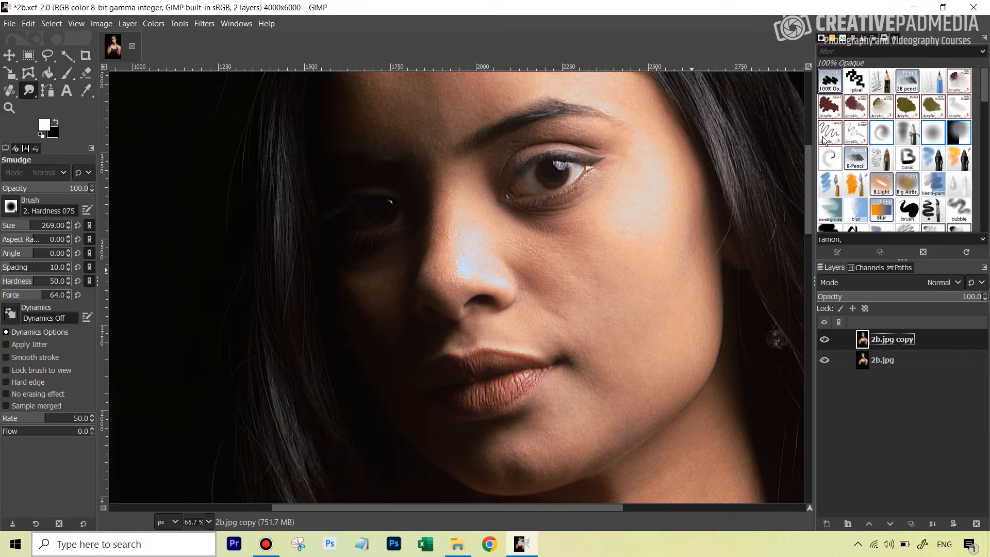
double_click(904, 339)
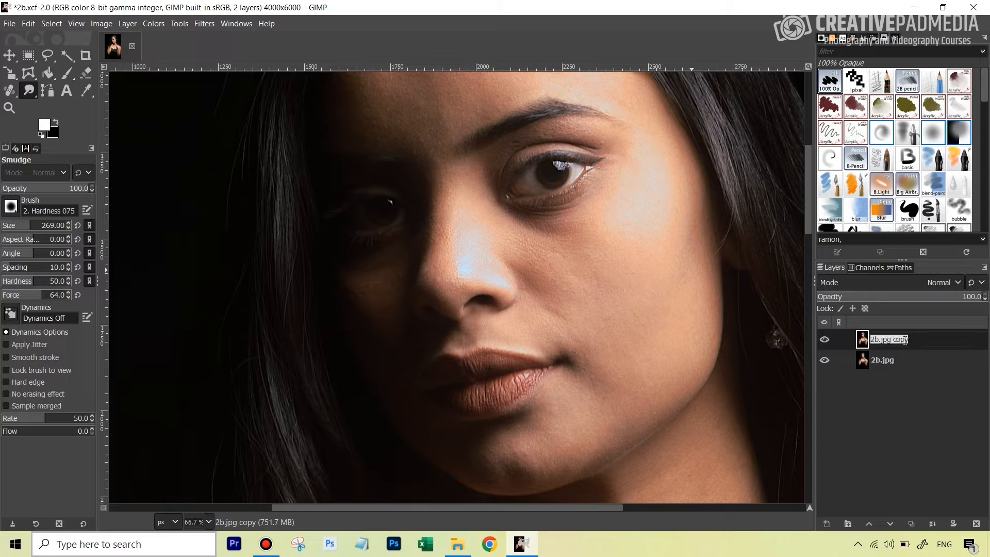
text(Colo)
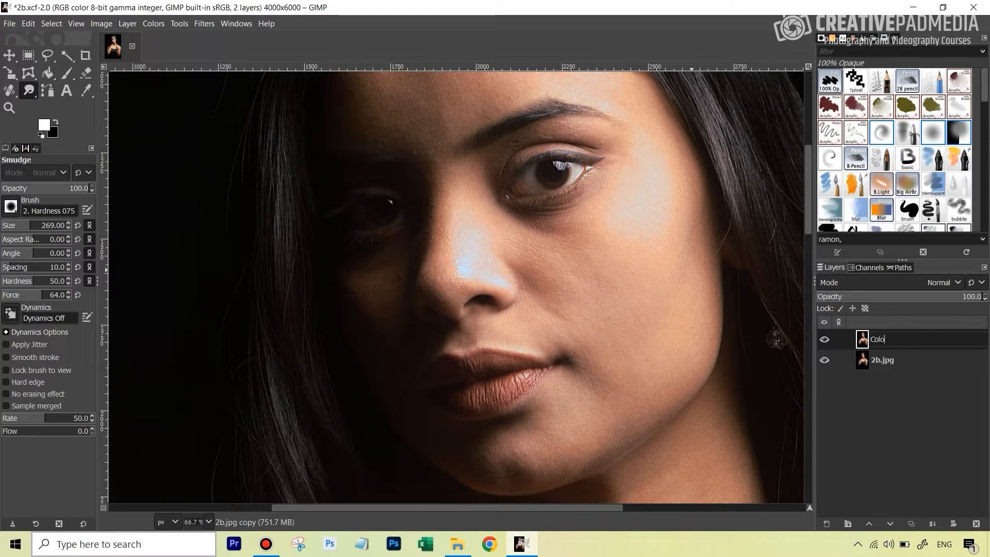
text(r and Tone)
click(916, 361)
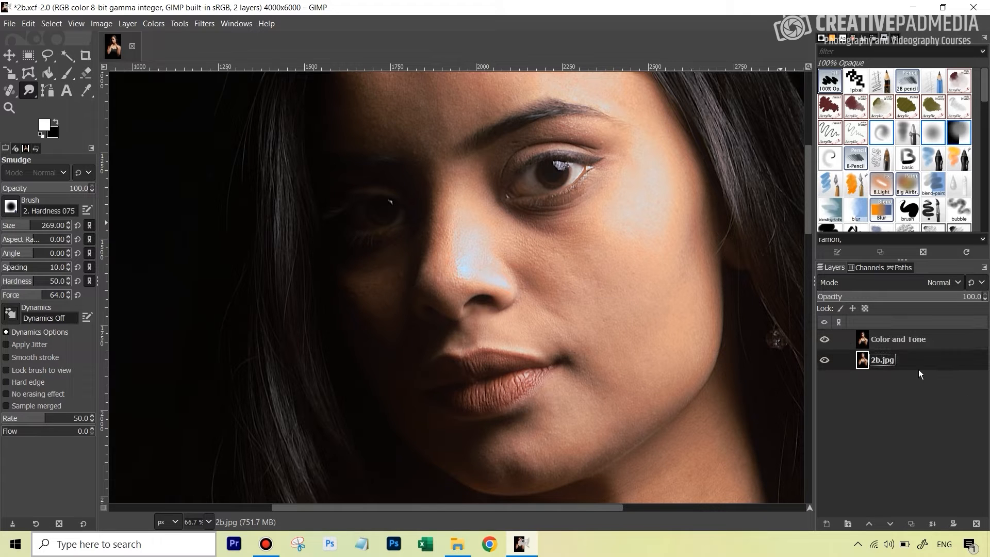
- Apply a Gaussian Blur to the Color and Tone layer, adjusting the linked X and Y sizes to soften the skin texture
click(907, 340)
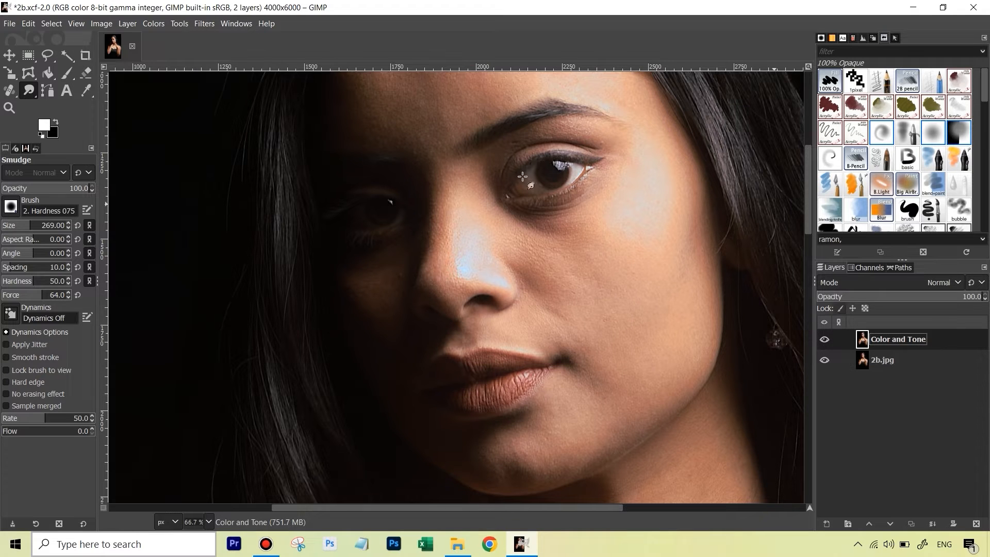
click(204, 24)
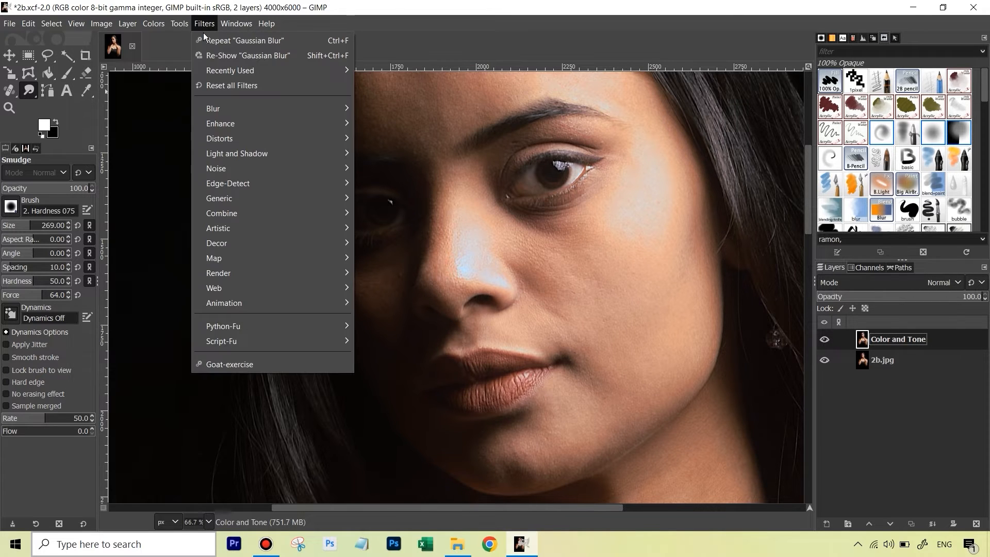
mouse_move(239, 106)
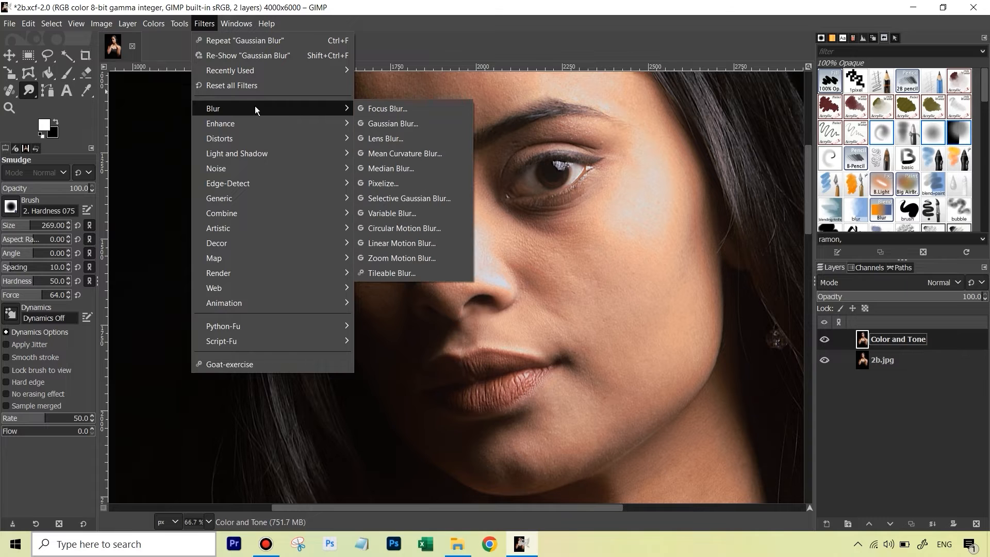
click(422, 126)
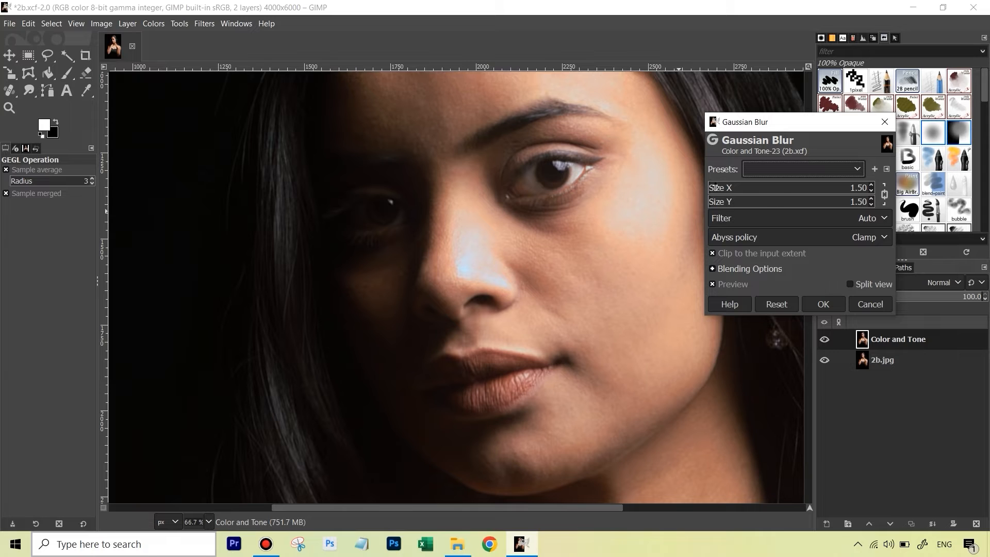
mouse_move(722, 188)
mouse_down()
mouse_move(736, 188)
mouse_move(710, 188)
mouse_up()
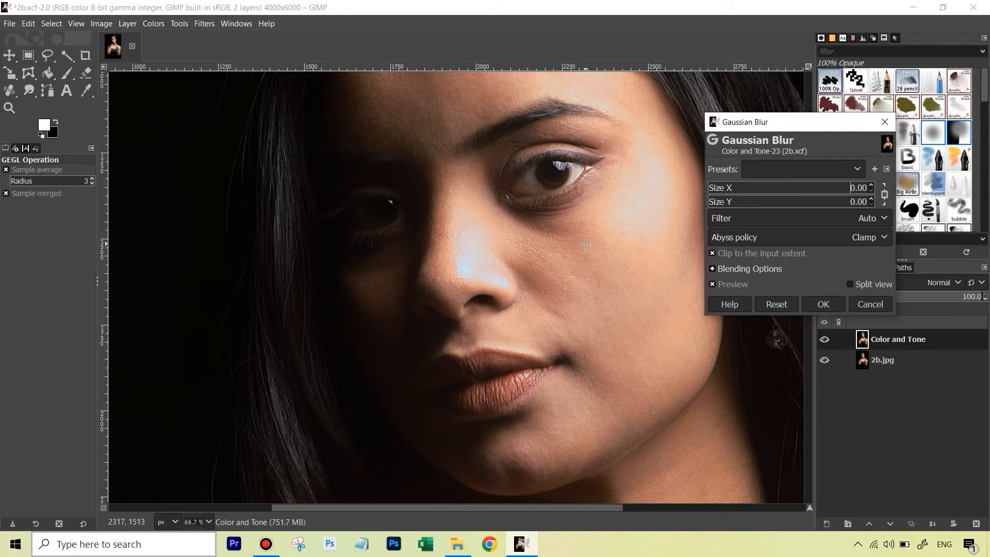
scroll(585, 244, up, 2)
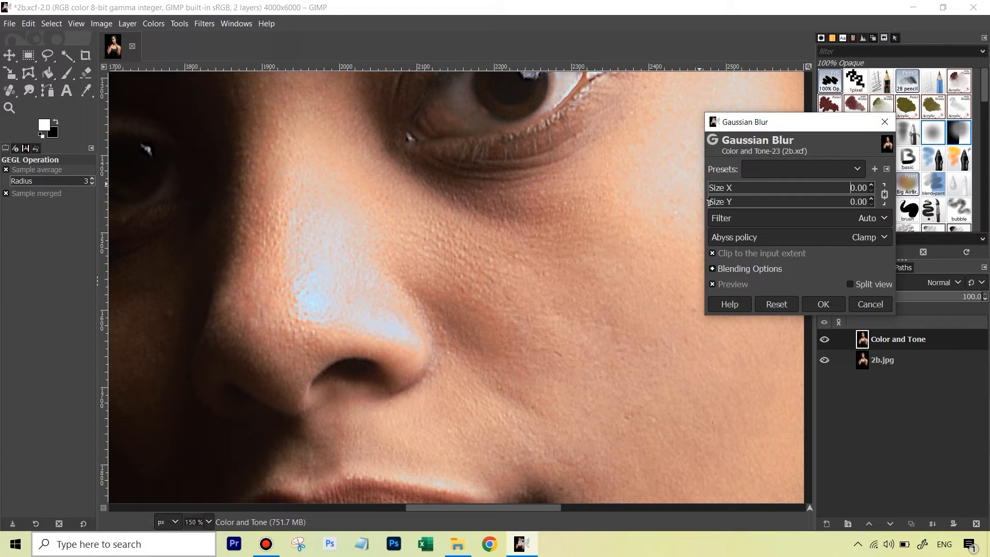
drag(712, 187, 712, 187)
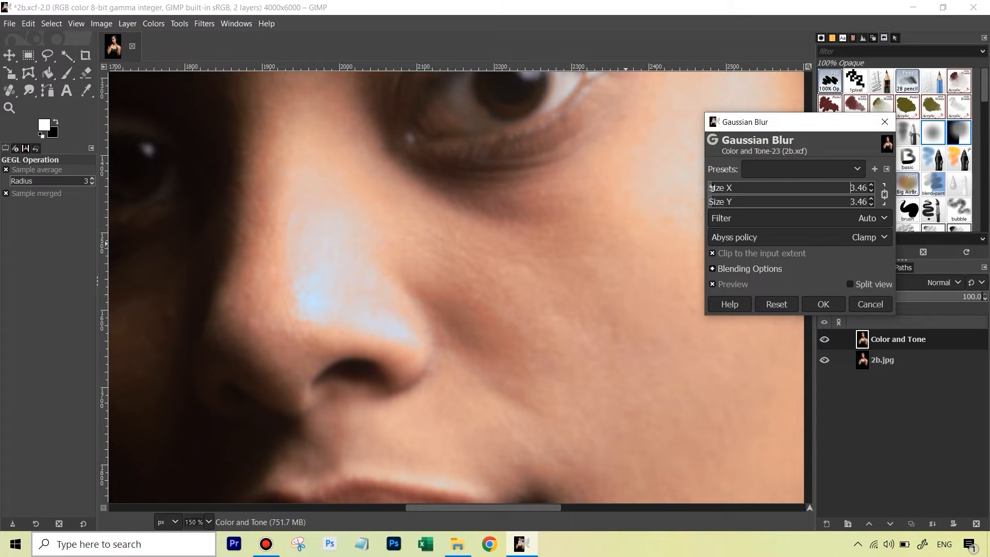
drag(711, 187, 711, 188)
scroll(476, 253, up, 1)
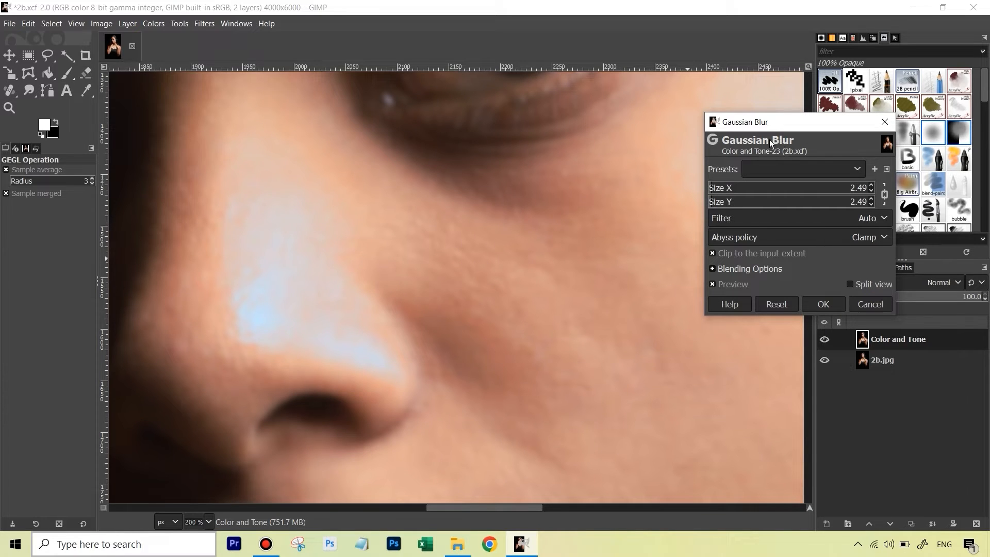
click(713, 188)
click(827, 307)
- Set the Color and Tone layer's blend mode to Grain extract and check the extracted skin texture
scroll(604, 203, down, 2)
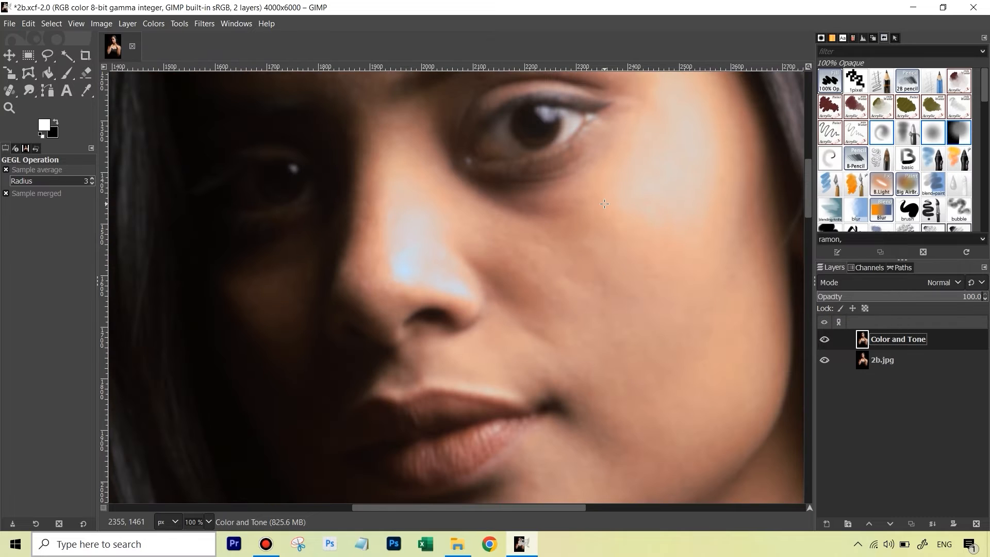
scroll(604, 203, down, 1)
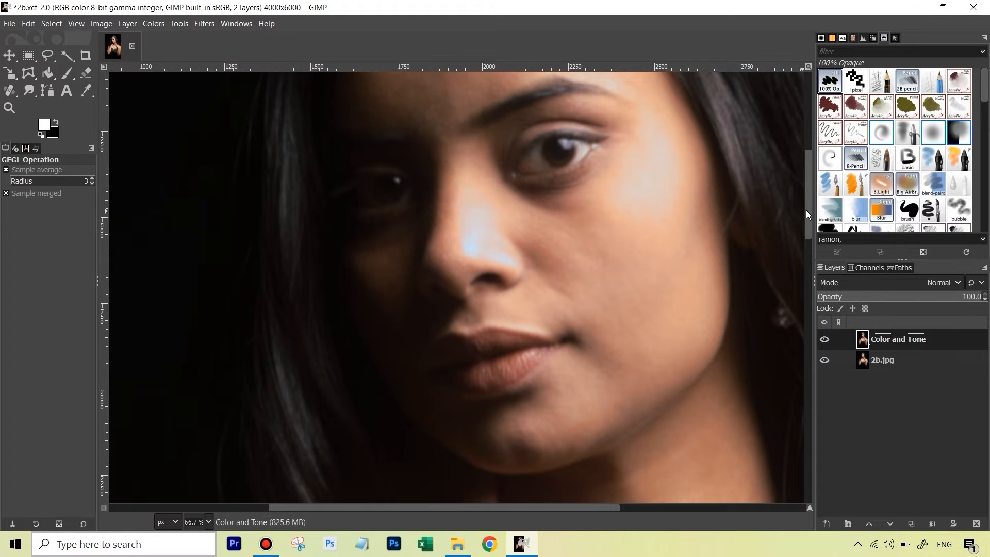
drag(807, 214, 810, 200)
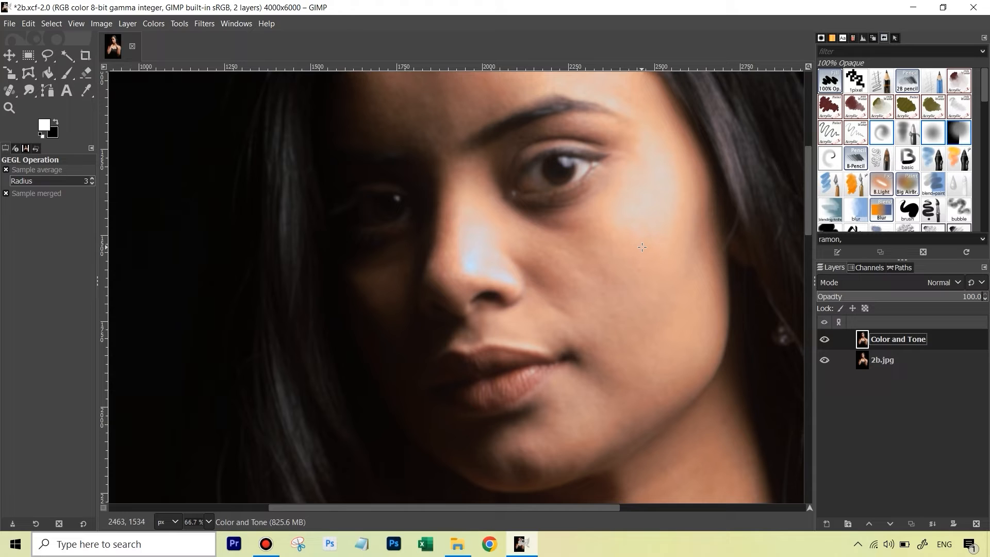
right_click(938, 339)
click(954, 342)
click(942, 280)
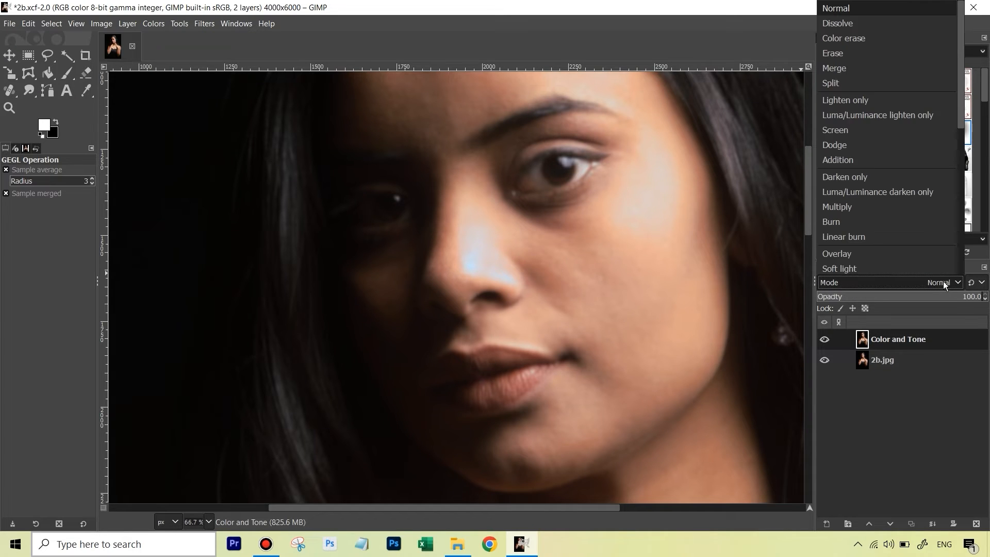
scroll(911, 174, down, 3)
scroll(911, 173, down, 2)
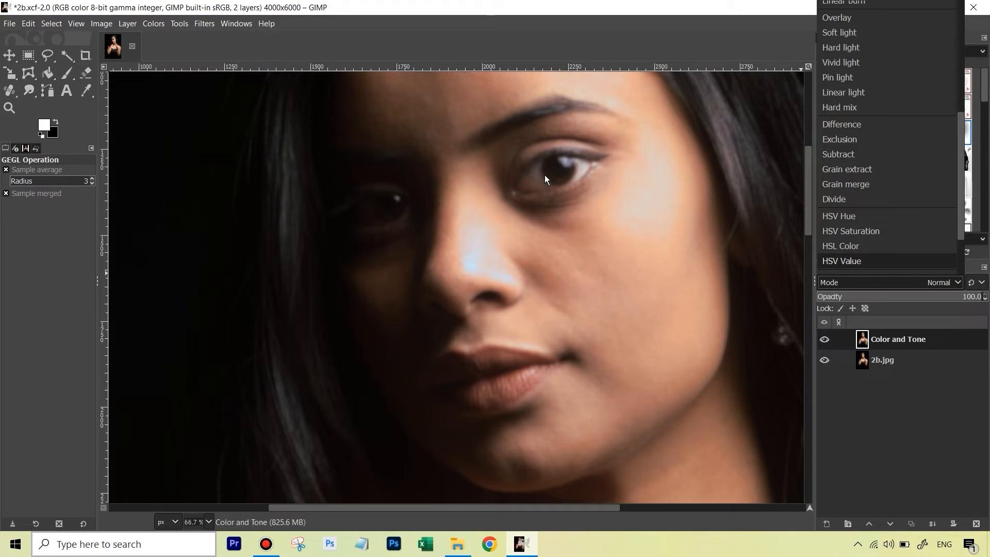
click(851, 172)
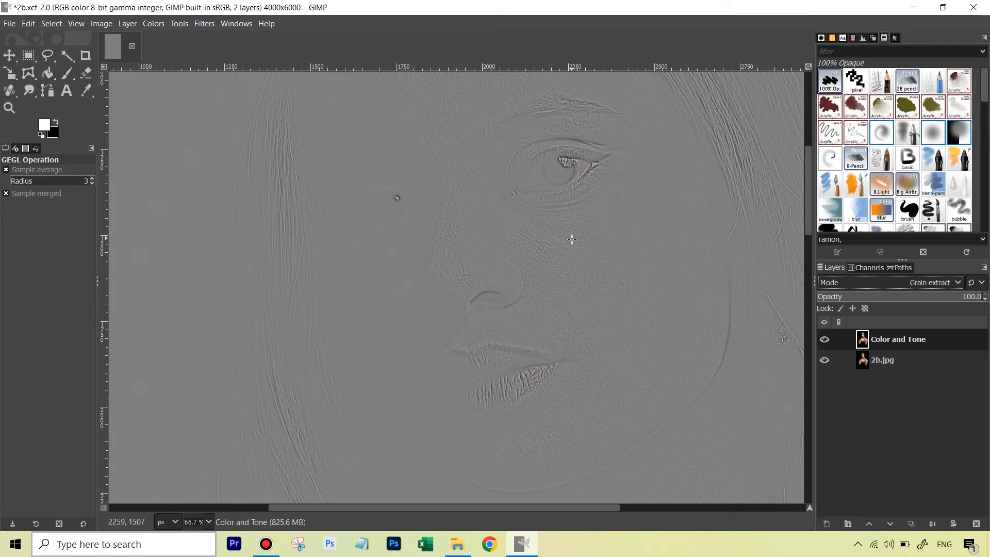
scroll(579, 245, up, 2)
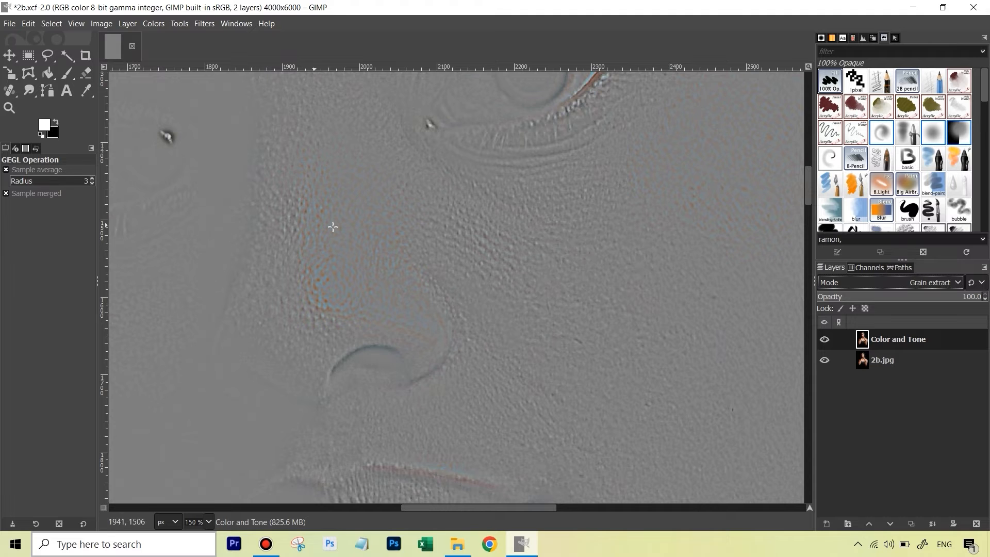
scroll(341, 227, down, 1)
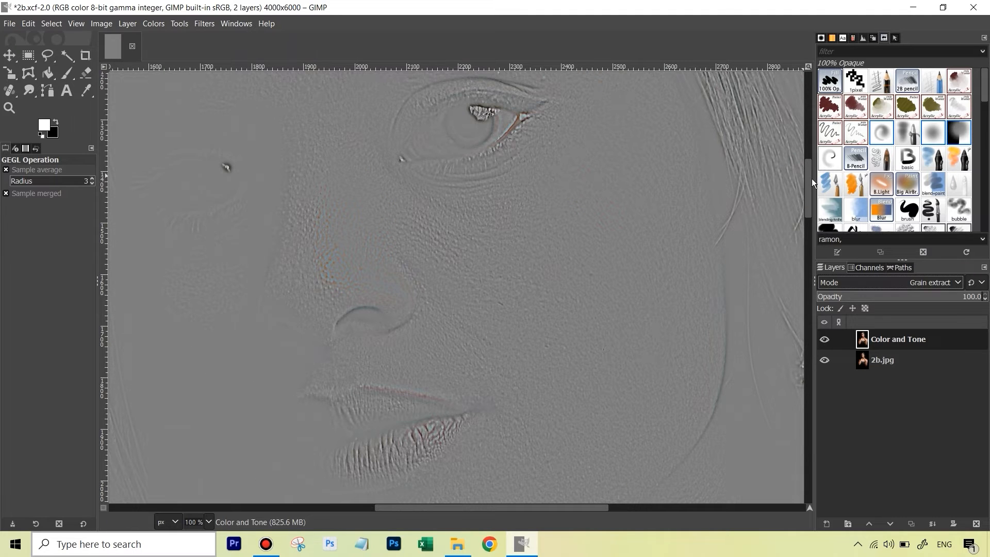
- Inspect the extracted skin texture across the portrait and create a new layer from the visible result
drag(810, 179, 814, 272)
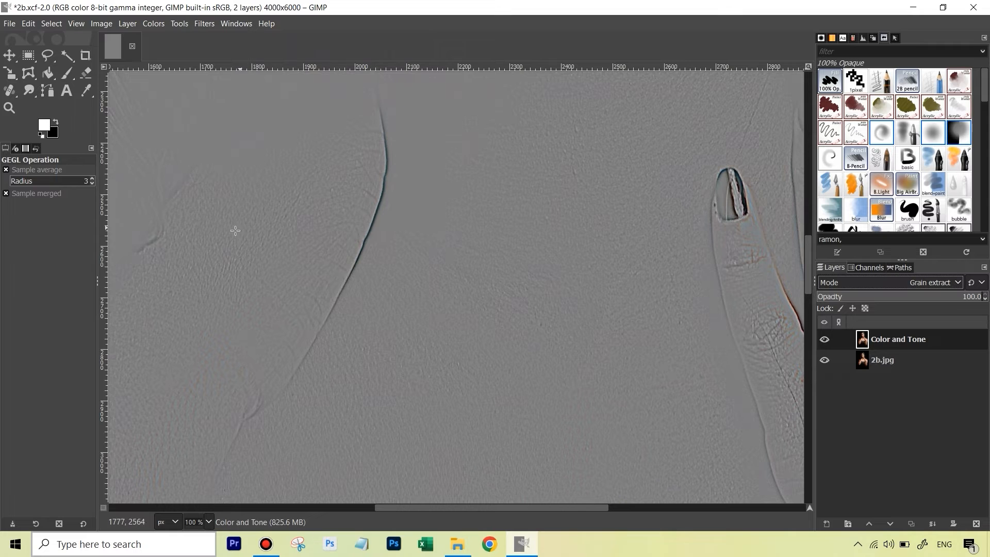
scroll(237, 230, up, 2)
scroll(360, 189, down, 2)
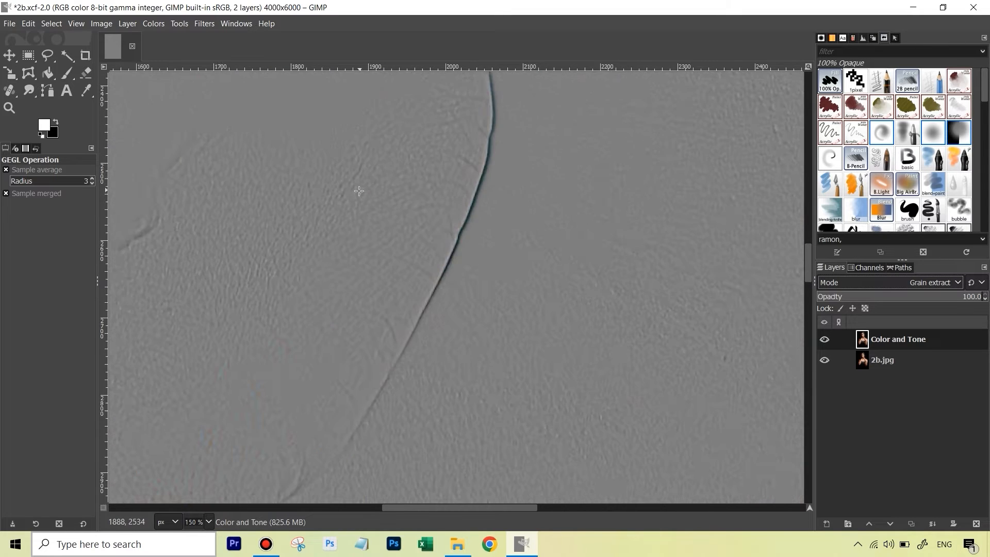
drag(810, 241, 808, 159)
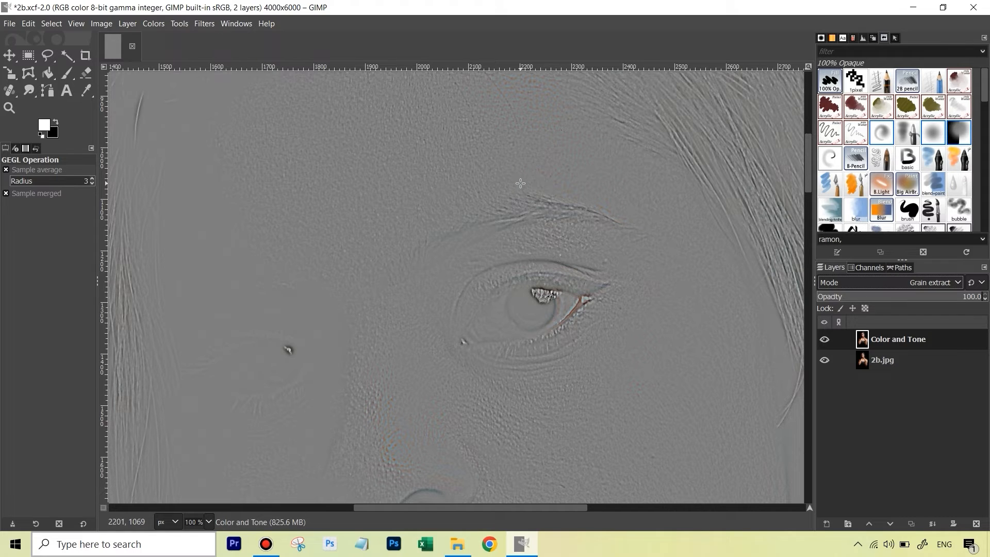
right_click(926, 340)
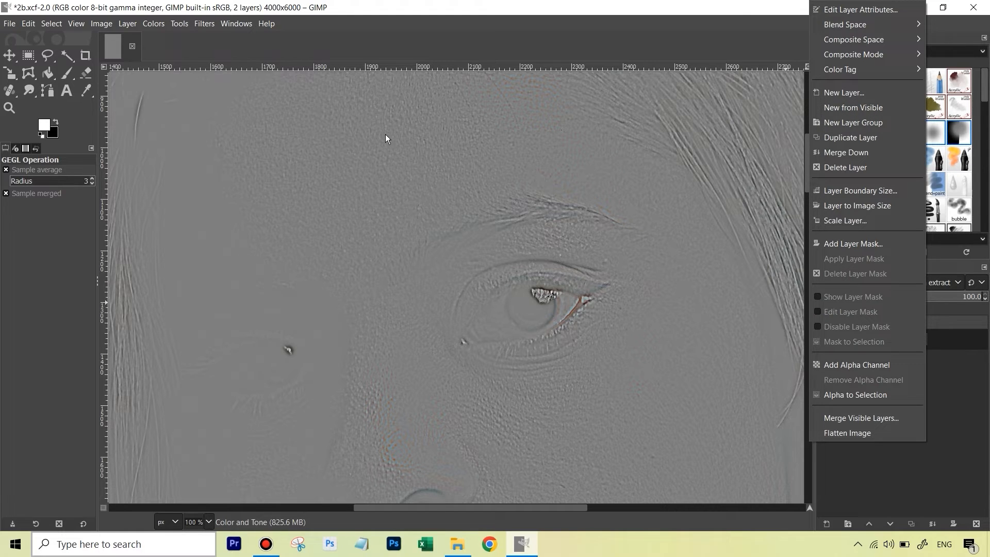
click(882, 107)
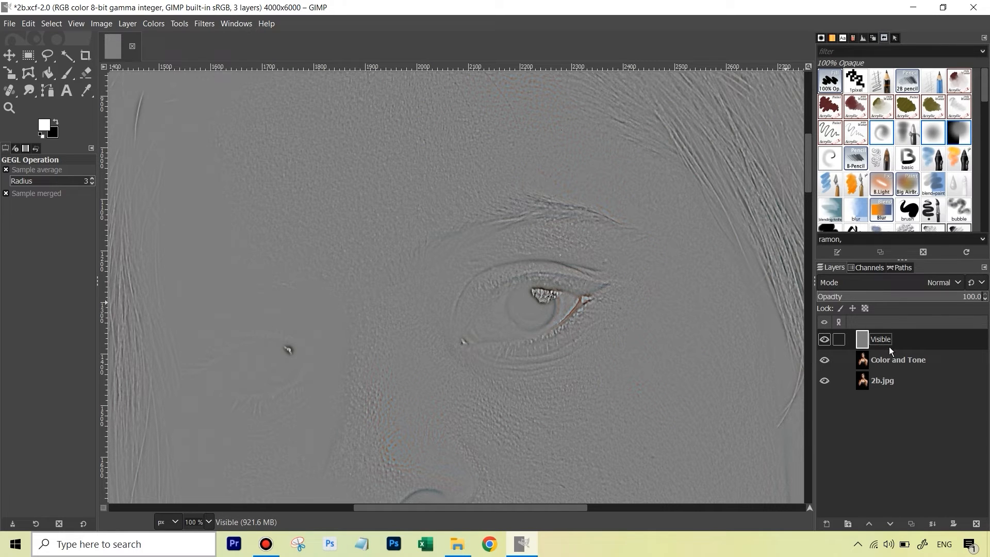
- Set the Color and Tone layer's blend mode back to Normal
click(897, 360)
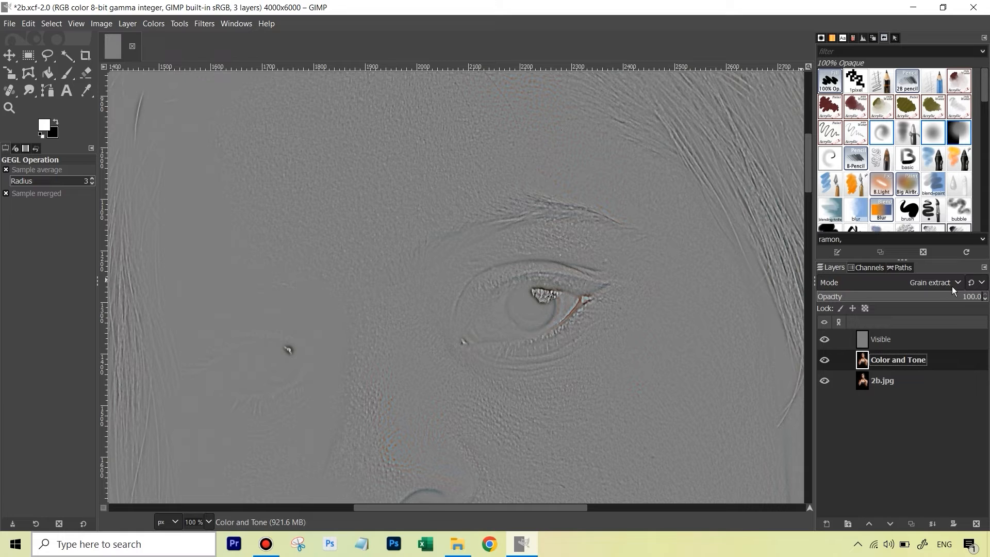
click(935, 283)
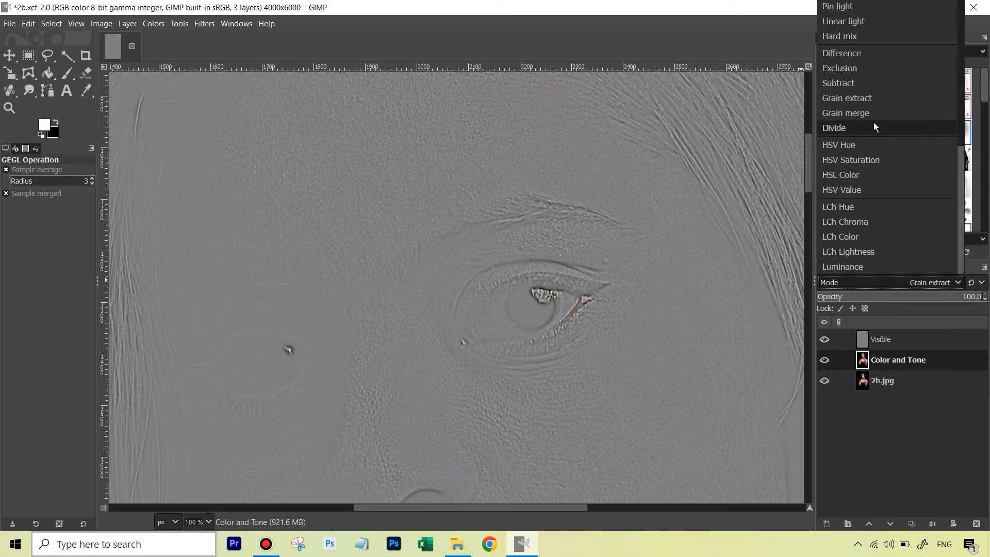
scroll(871, 103, up, 5)
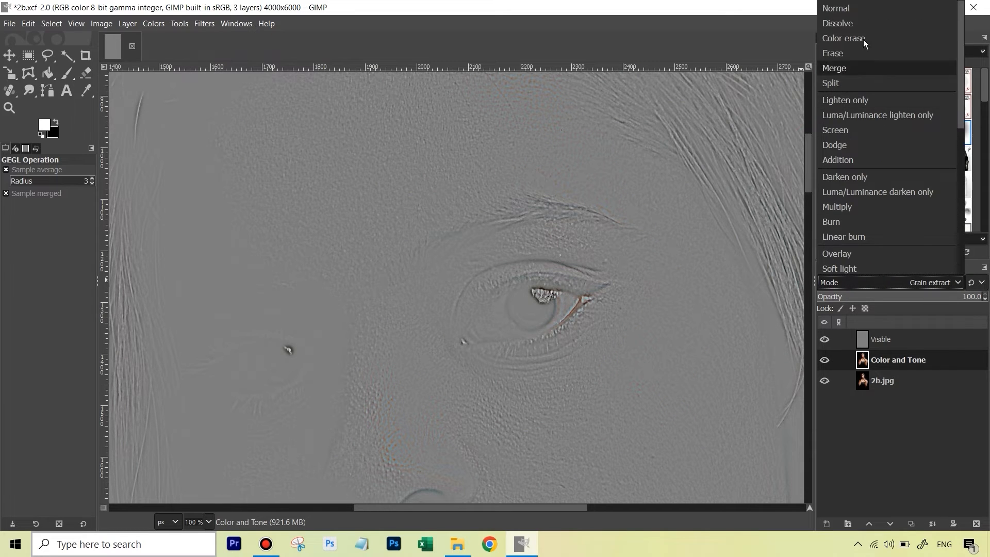
click(868, 8)
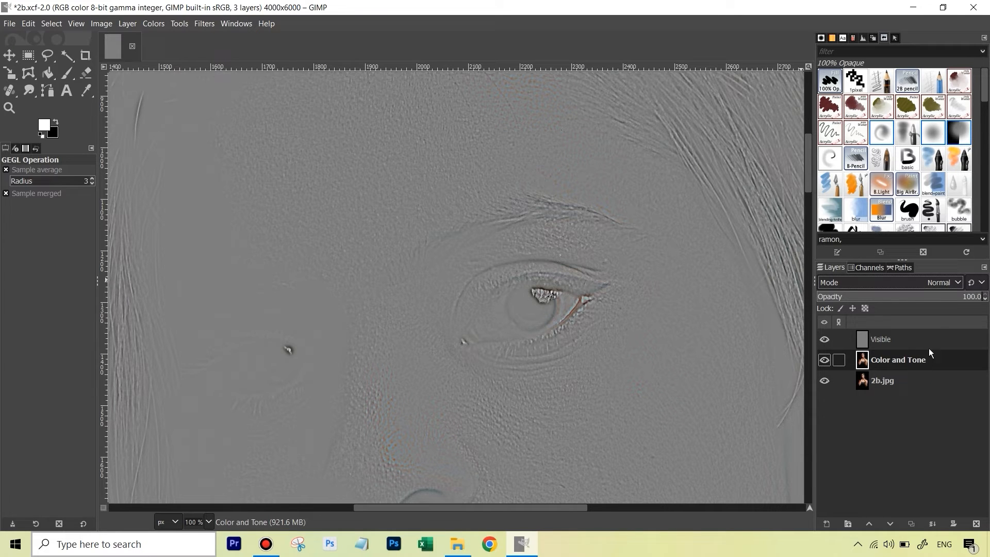
- Rename the Visible layer as Texture and the 2b.jpg layer as Original
click(911, 340)
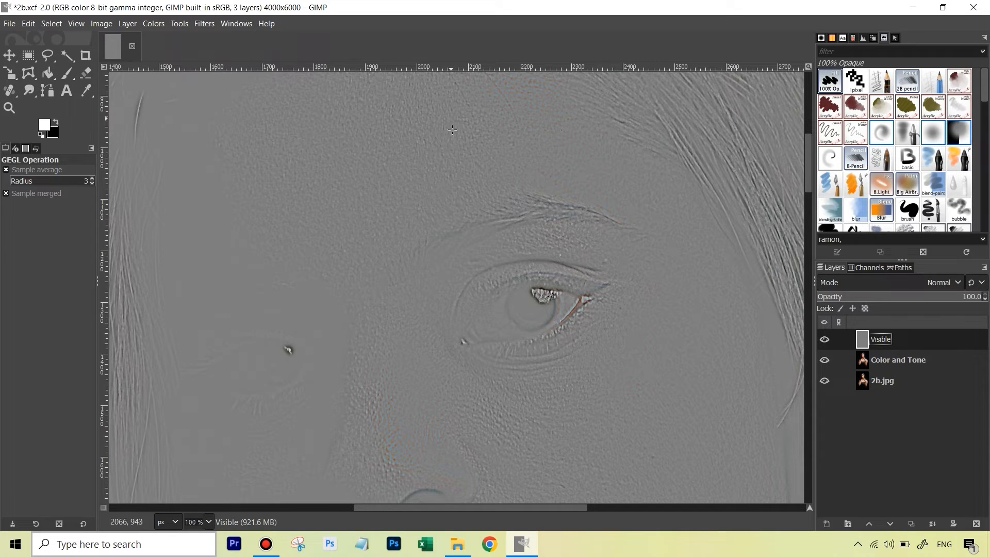
double_click(887, 340)
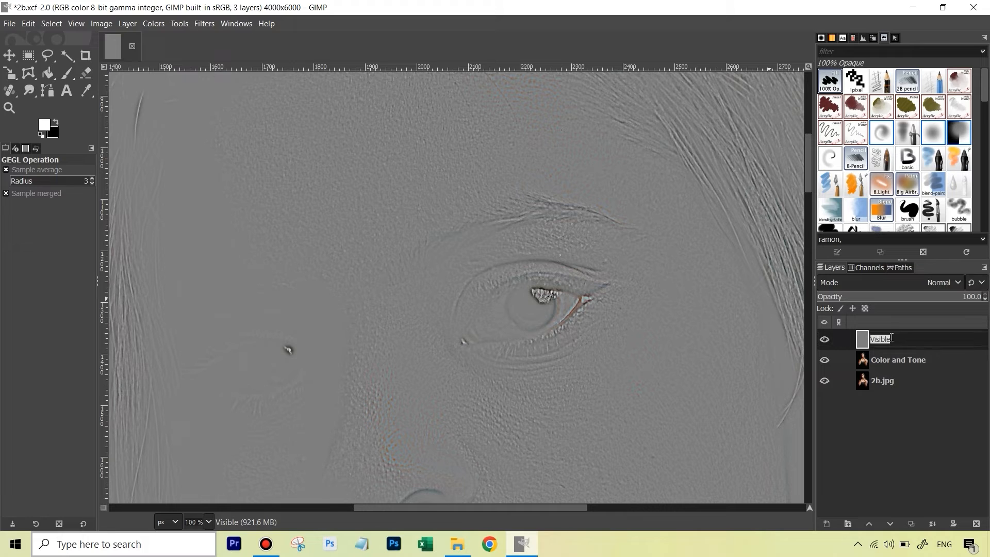
text(Texture)
key(Return)
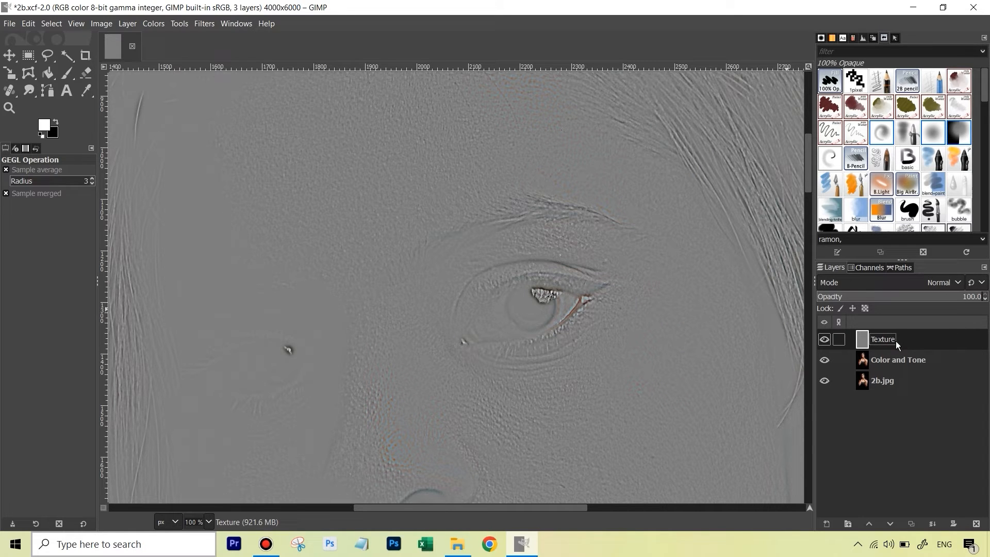
click(880, 382)
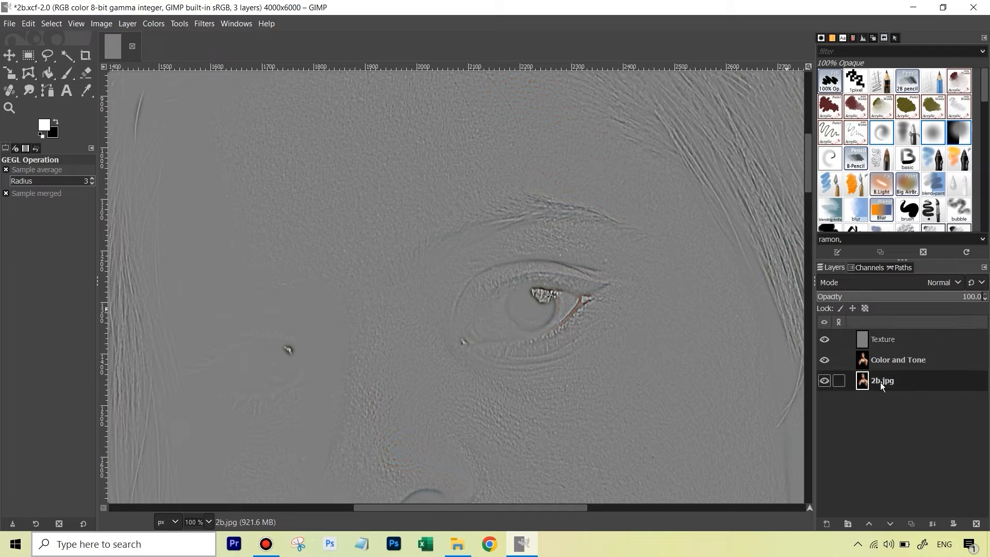
text(Original)
key(Return)
- Set the Texture layer's blend mode to Grain merge
click(908, 342)
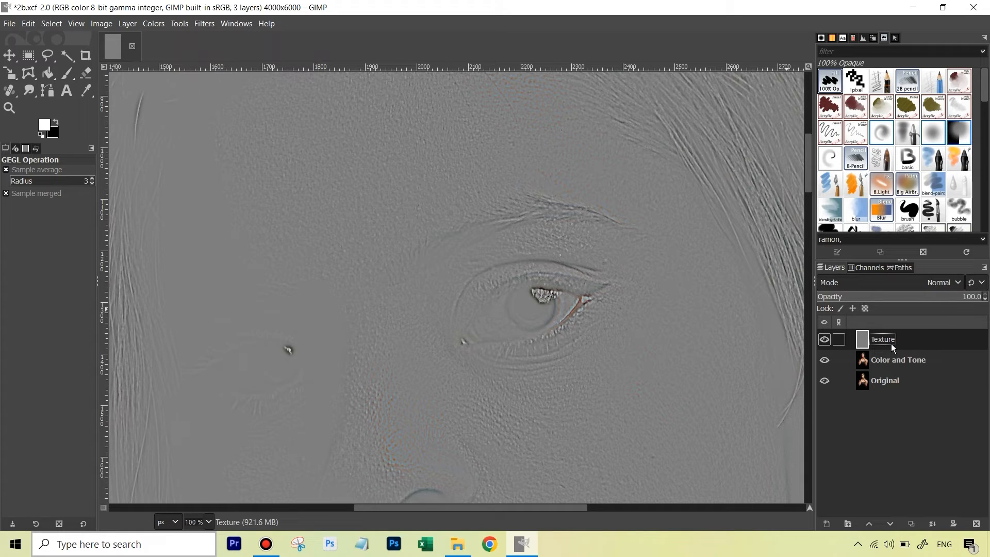
click(951, 282)
scroll(924, 191, down, 5)
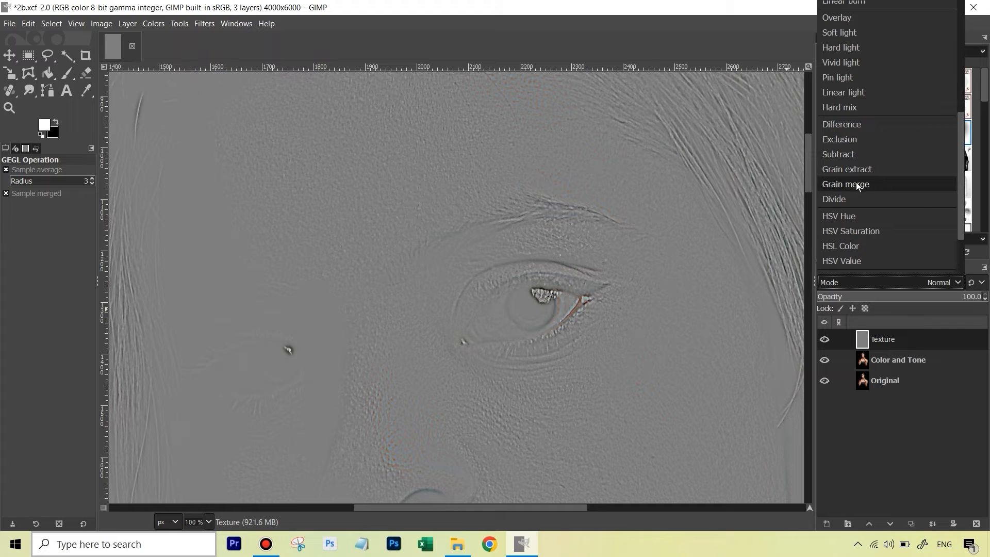
click(858, 186)
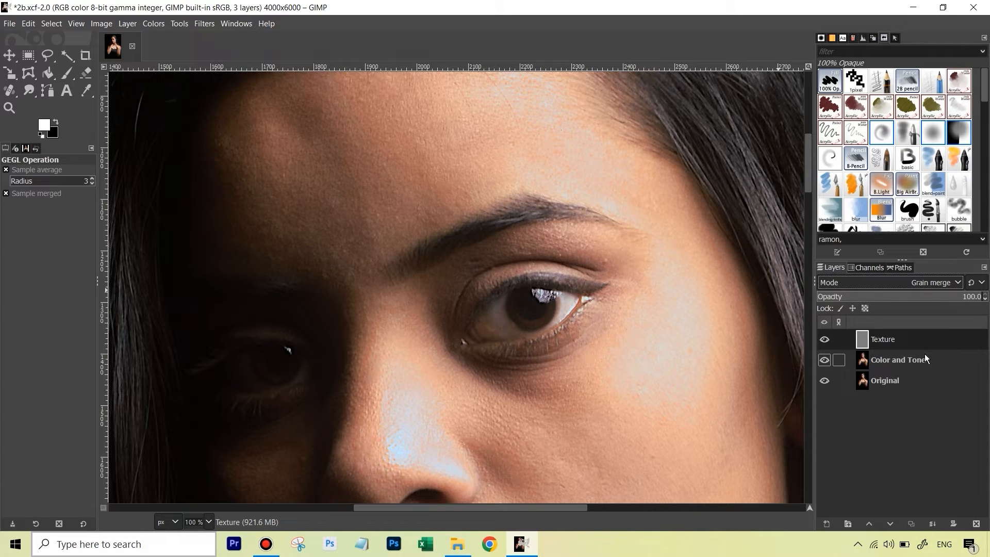
- Hide all three layers one at a time, and show only Color and Tone with Texture to check their combination
click(825, 340)
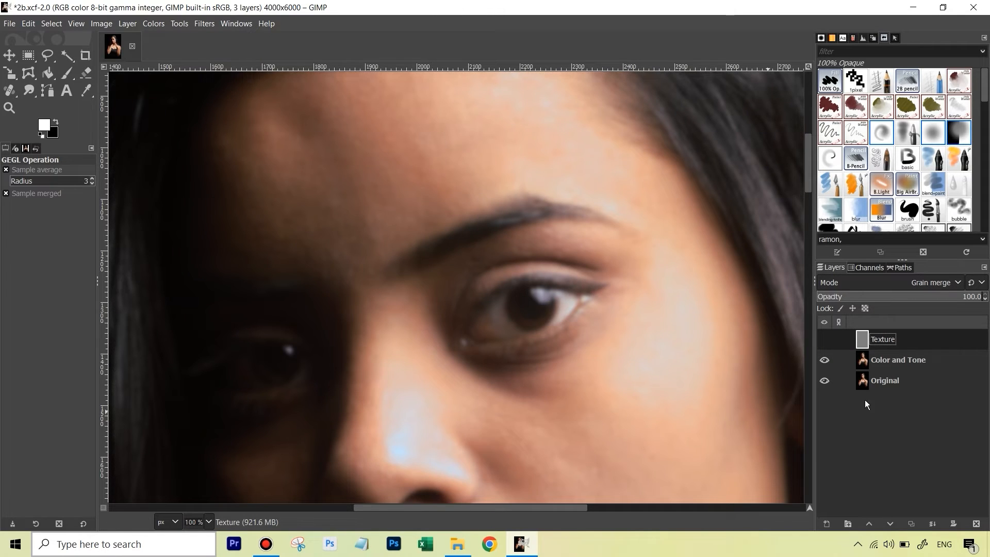
click(824, 360)
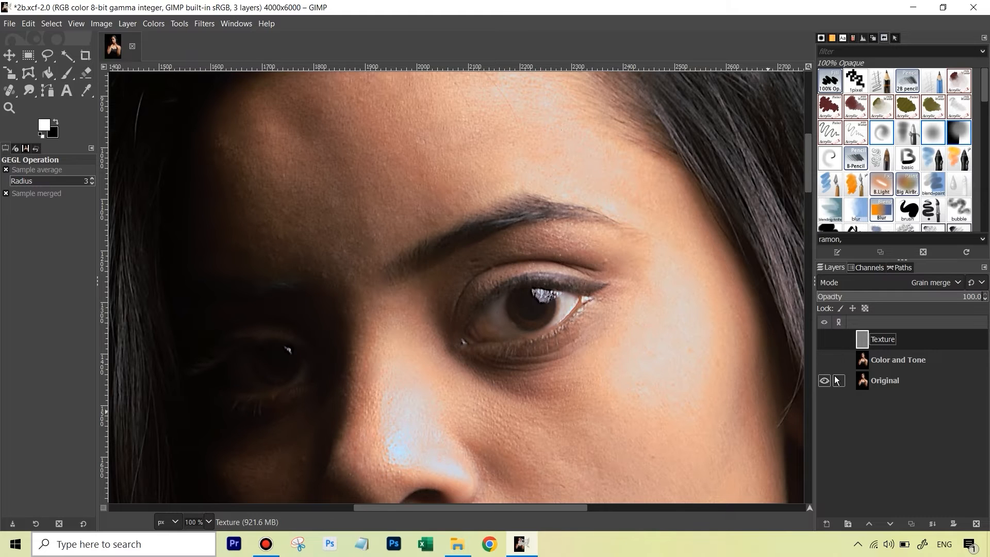
click(825, 382)
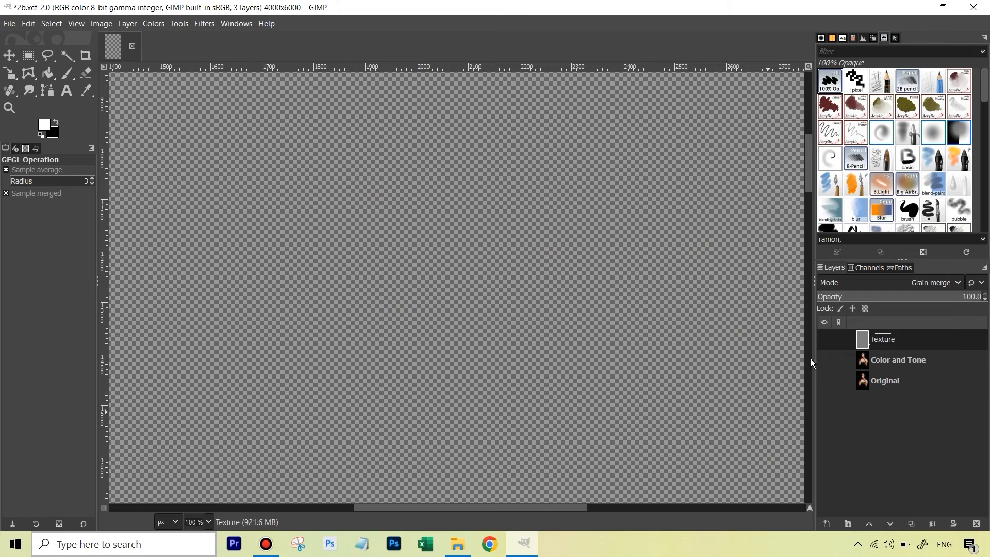
click(825, 360)
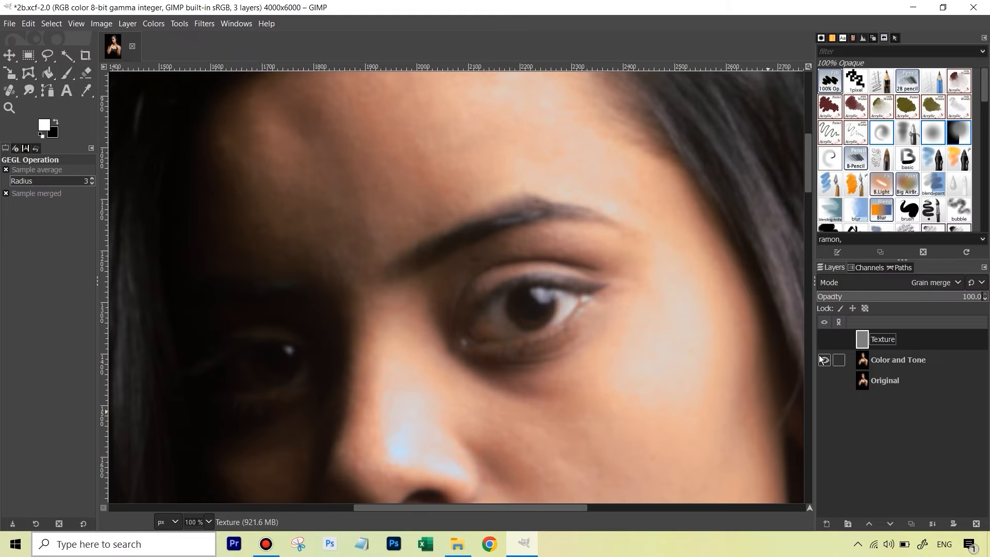
click(825, 339)
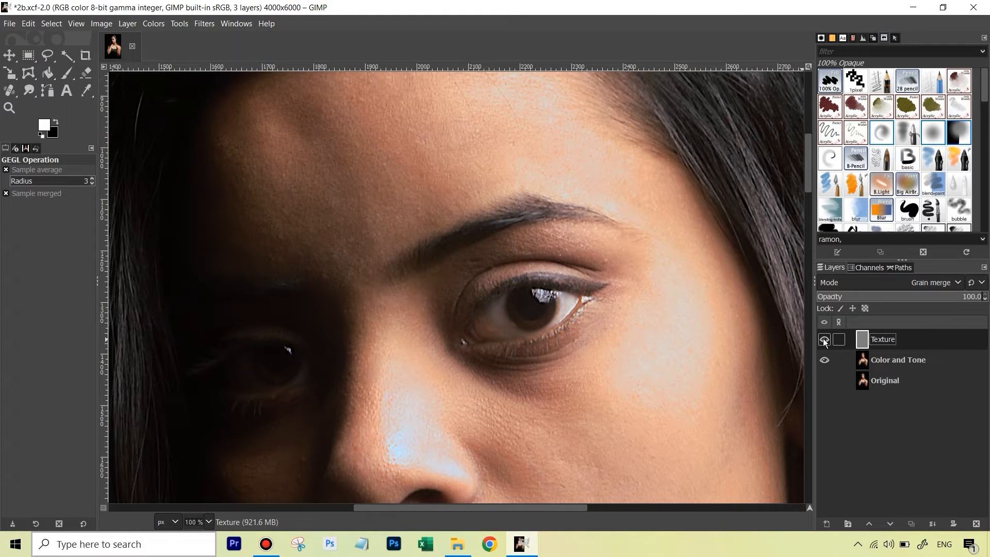
key(minus)
key(minus)
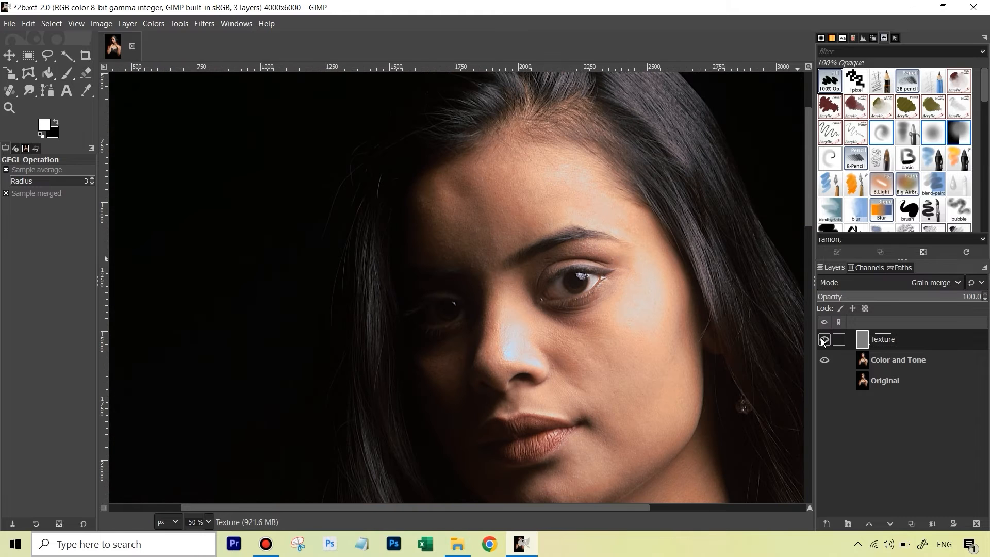
- Compare the Original layer on its own with the full layer stack, leaving all three layers visible
click(824, 340)
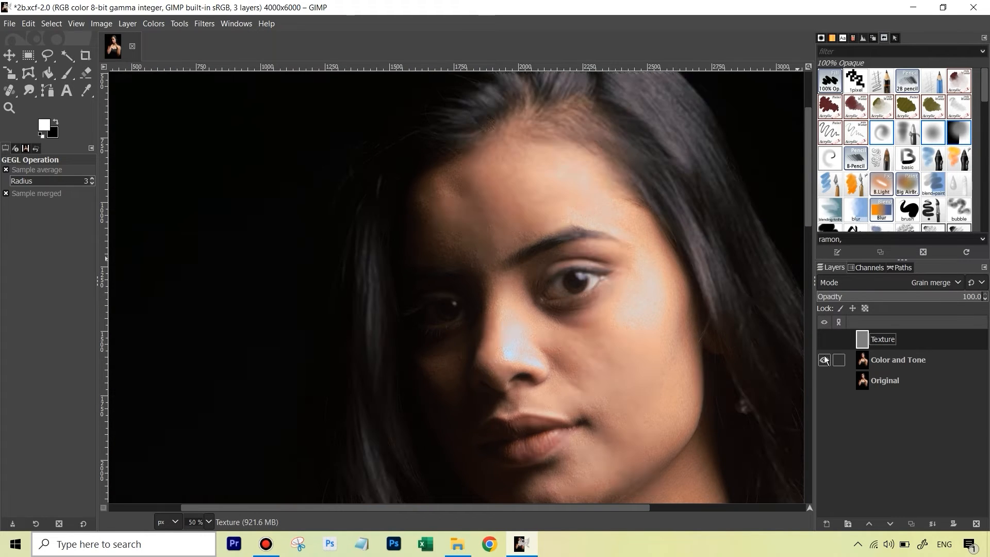
click(825, 359)
click(824, 380)
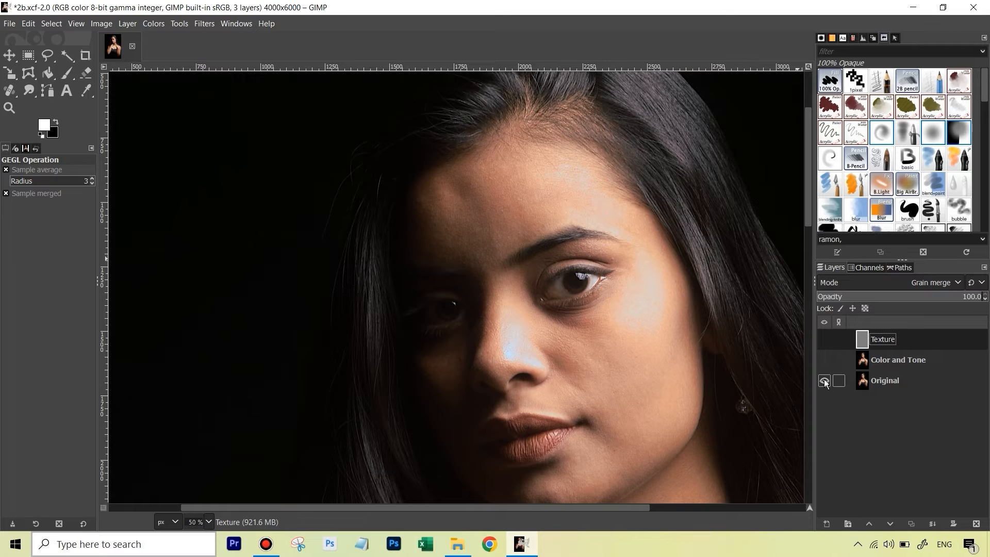
click(825, 360)
click(825, 341)
shift+click(824, 381)
shift+click(824, 381)
shift+click(824, 380)
shift+click(824, 381)
- Make Color and Tone the active layer for retouching the face
click(923, 359)
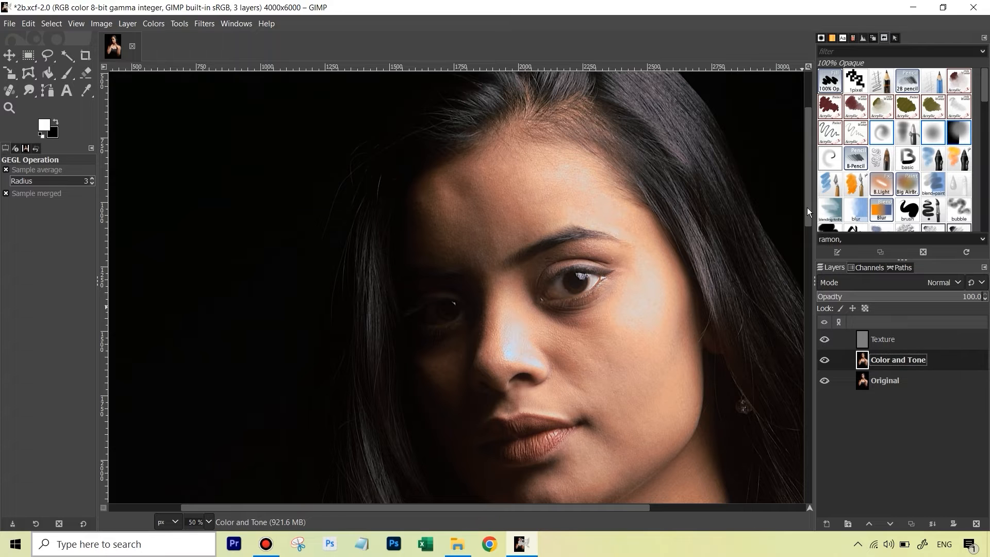
drag(807, 211, 808, 232)
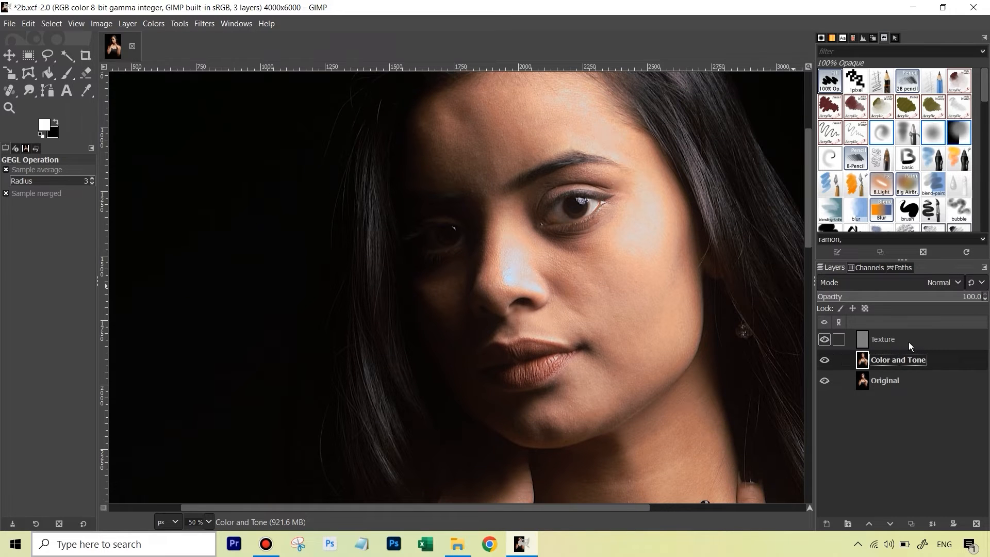
scroll(675, 263, up, 2)
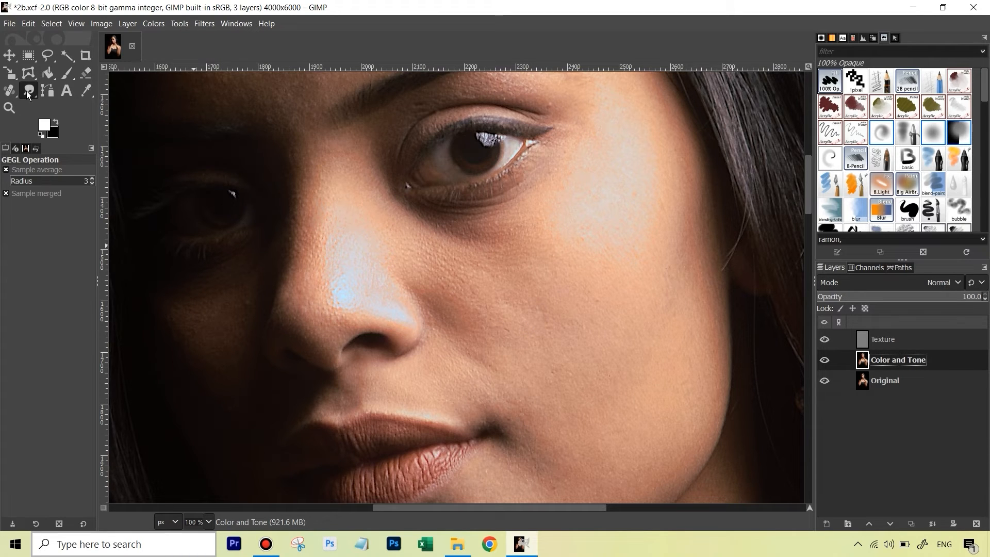
- Try smoothing the cheek on the Color and Tone layer with the Smudge tool, and check it with the Texture layer hidden and shown
mouse_move(29, 93)
click(105, 95)
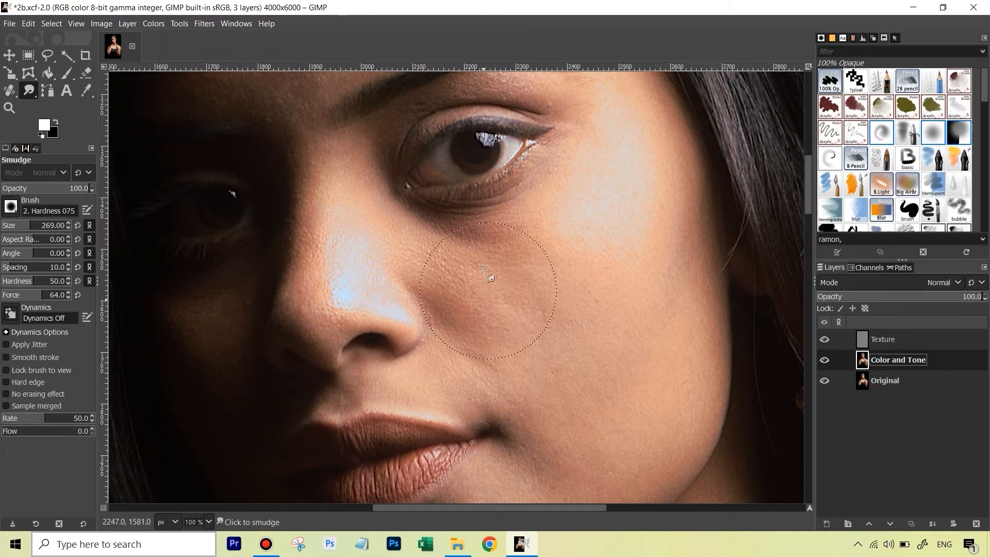
mouse_move(468, 283)
mouse_down()
mouse_move(585, 237)
mouse_move(530, 254)
mouse_move(512, 393)
mouse_move(550, 387)
mouse_move(593, 361)
mouse_move(510, 289)
mouse_move(537, 249)
mouse_move(599, 352)
mouse_move(642, 400)
mouse_move(579, 394)
mouse_move(508, 276)
mouse_up()
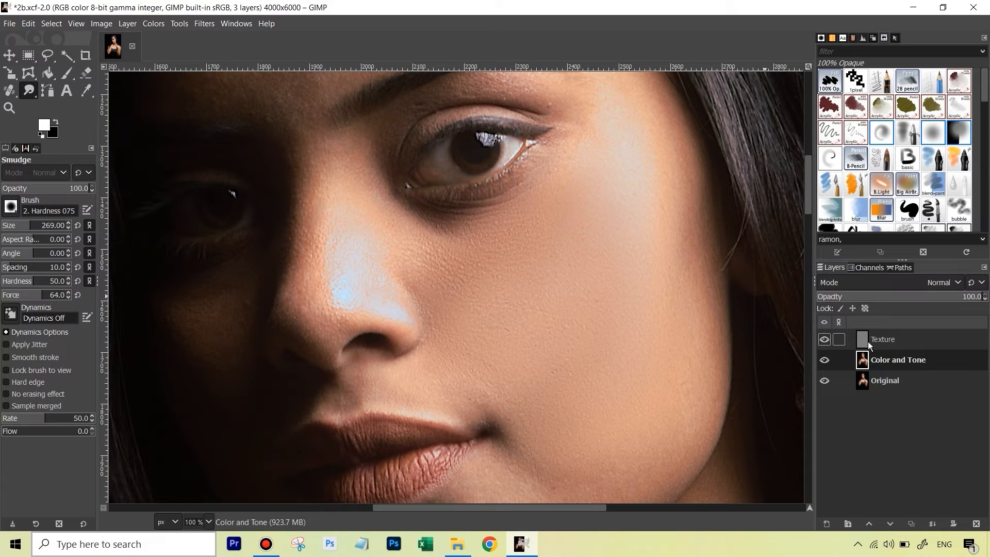
click(824, 340)
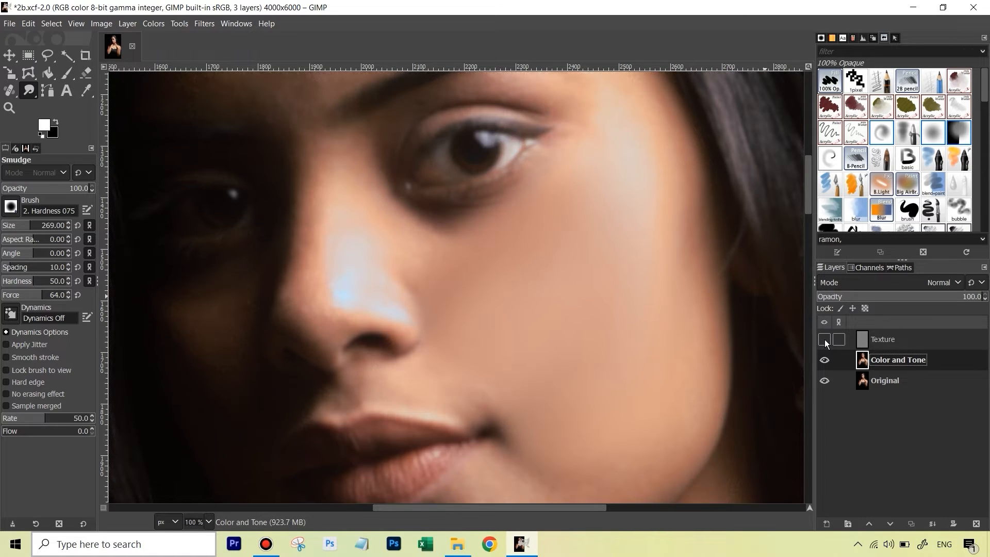
click(824, 339)
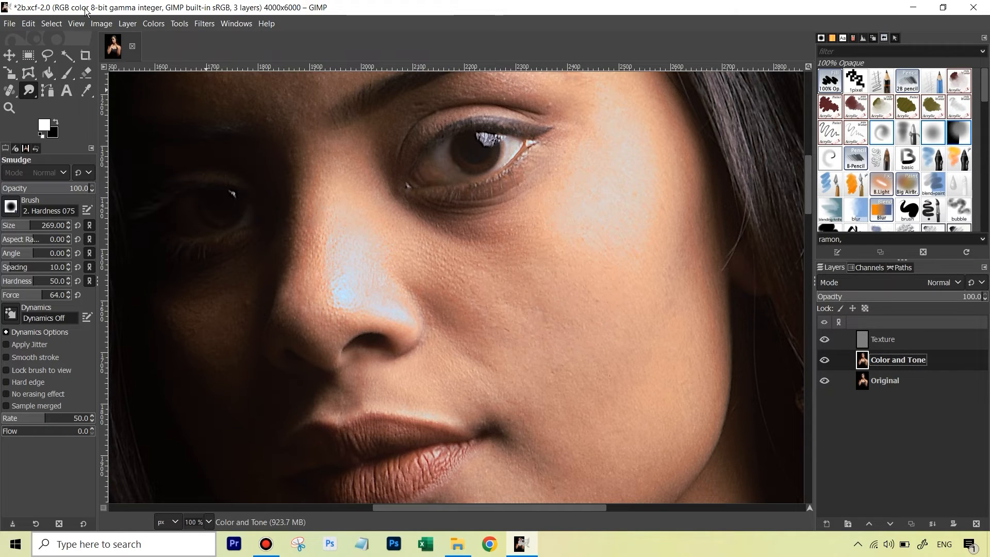
- Draw a feathered Free Select outline around the bright cheek area below and beside the lit eye
right_click(47, 57)
click(98, 57)
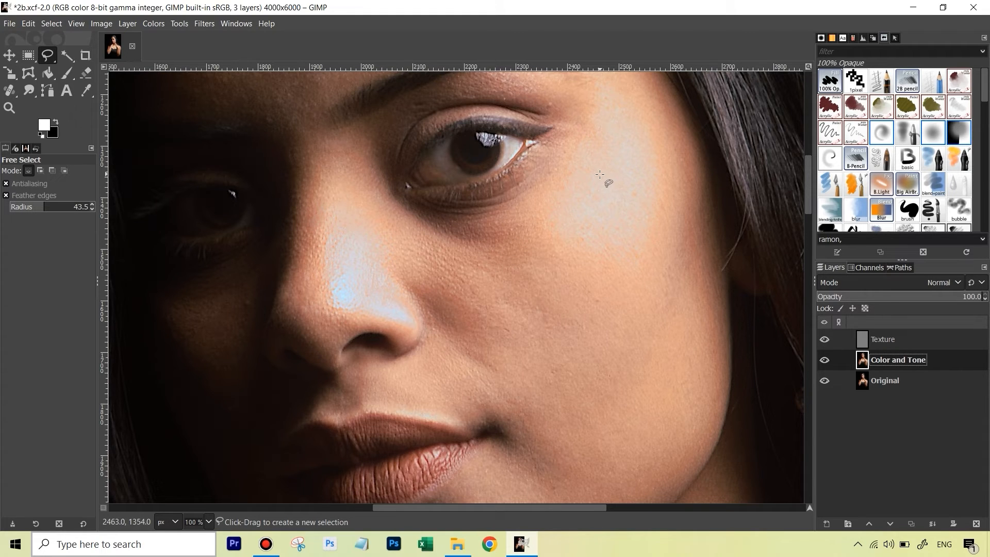
right_click(47, 55)
click(69, 57)
mouse_move(591, 115)
mouse_down()
mouse_move(577, 164)
mouse_move(460, 249)
mouse_move(439, 284)
mouse_move(481, 352)
mouse_move(526, 373)
mouse_move(625, 365)
mouse_move(645, 320)
mouse_move(669, 184)
mouse_move(666, 131)
mouse_move(642, 106)
mouse_move(591, 114)
mouse_up()
key(Return)
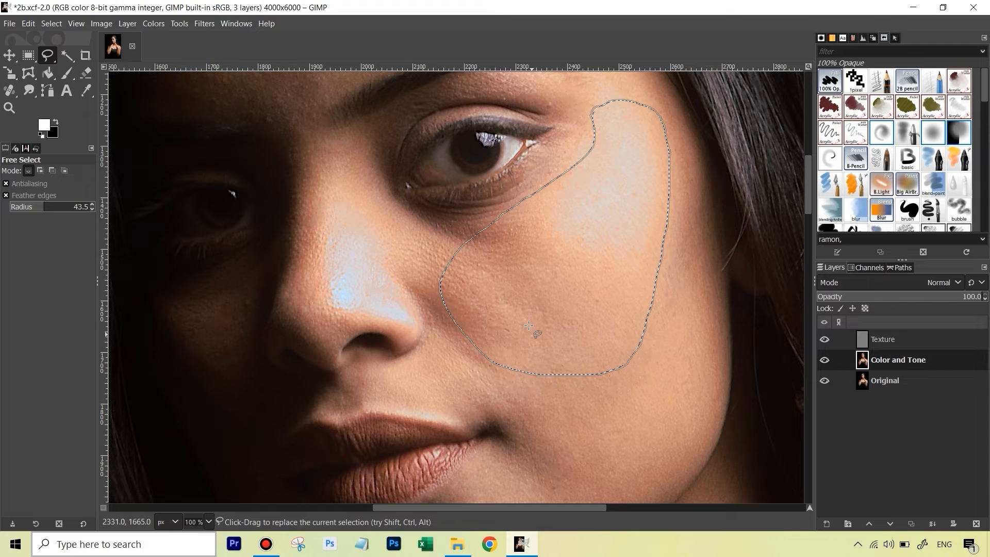
- Apply a Gaussian Blur of size 34.35 in X and Y to the selected cheek area on the Color and Tone layer
click(204, 24)
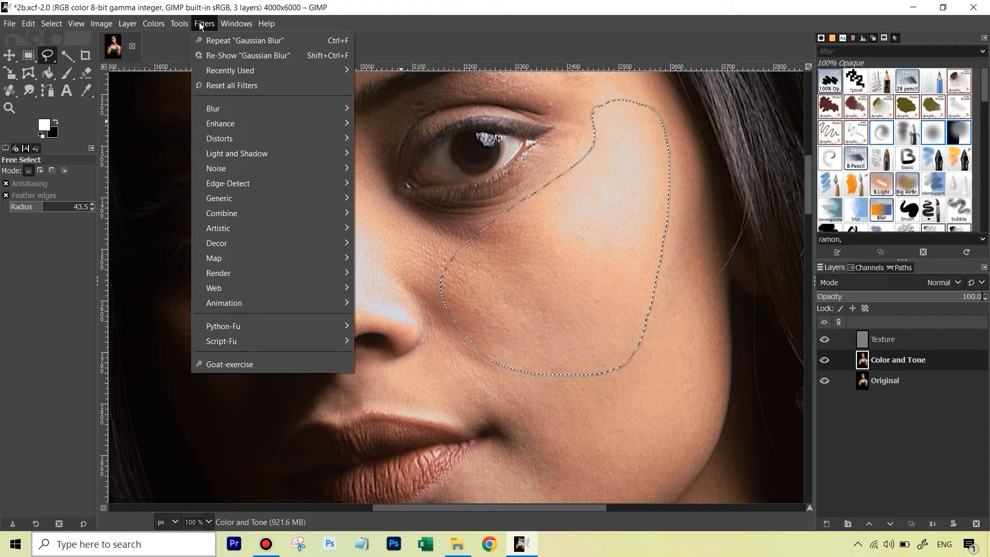
mouse_move(255, 103)
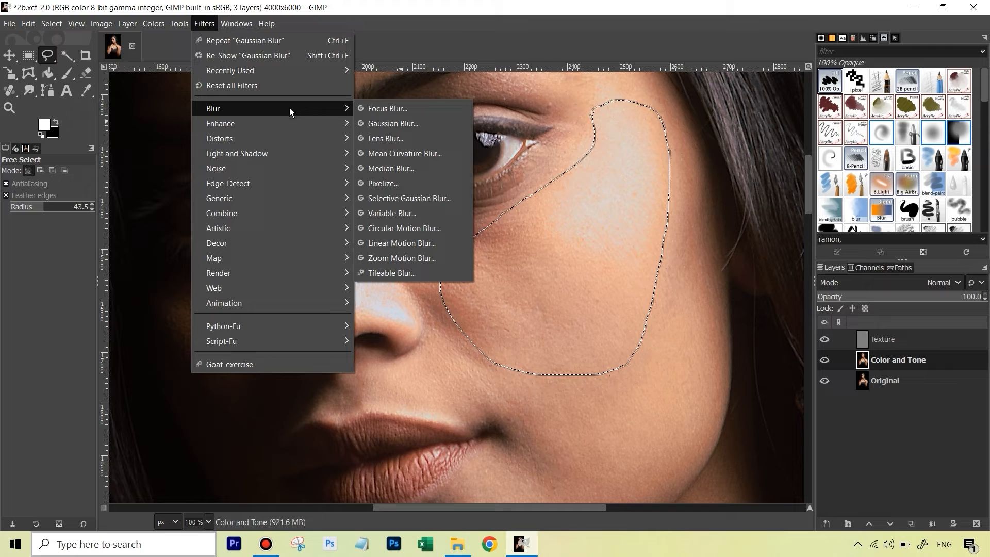
click(419, 125)
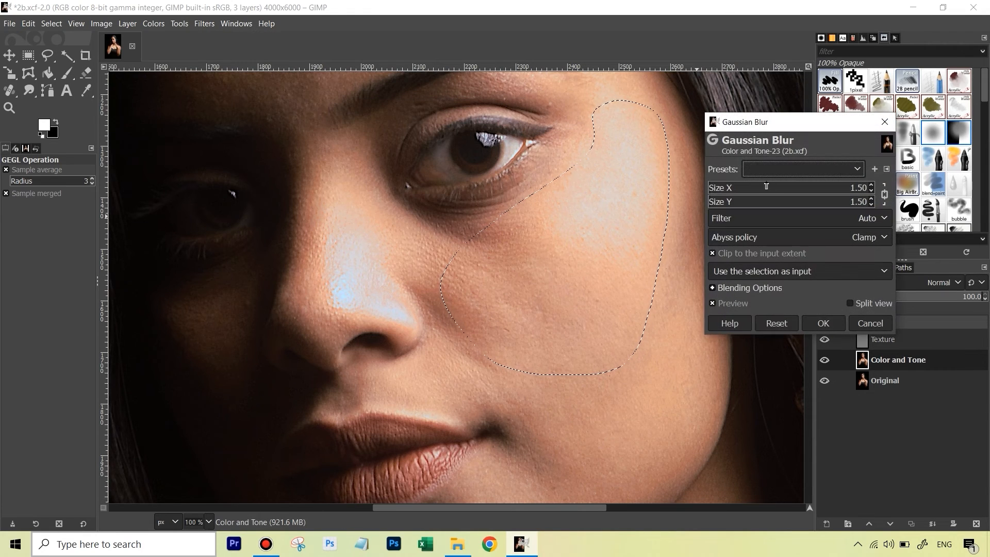
click(719, 188)
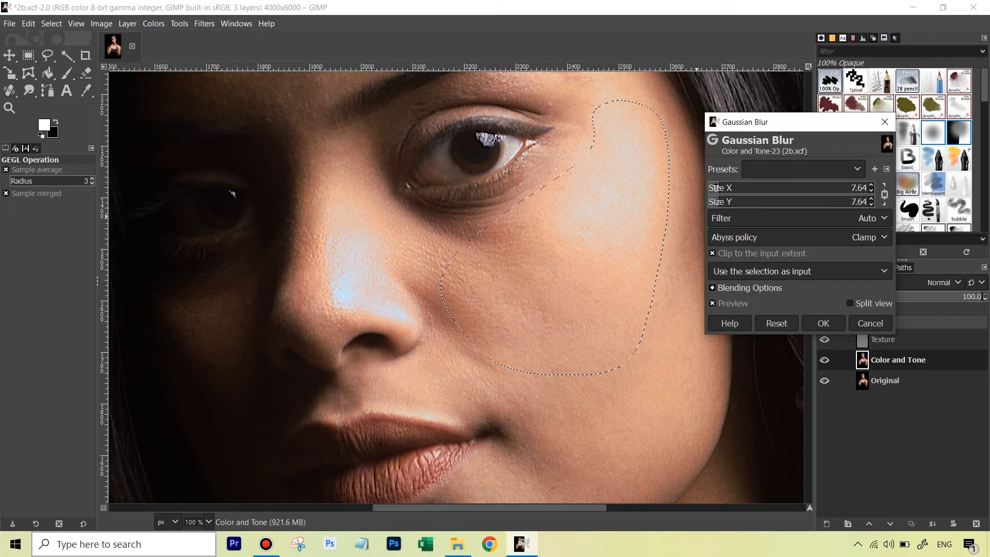
drag(712, 188, 724, 189)
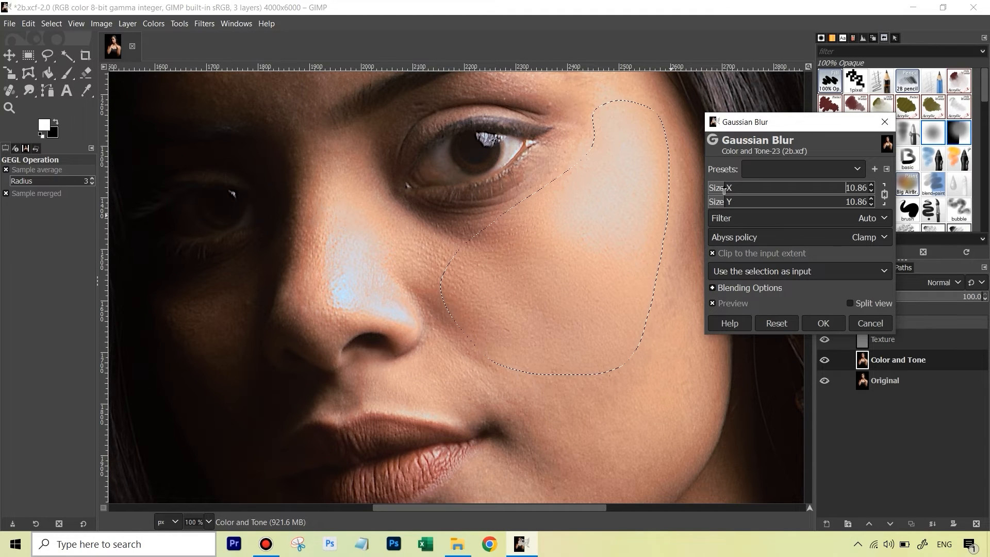
drag(730, 189, 776, 192)
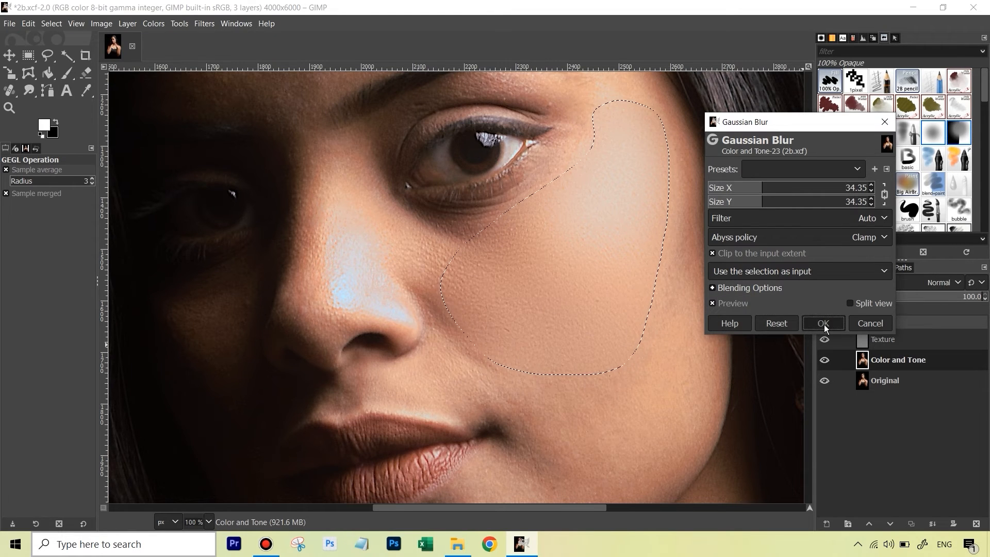
click(823, 323)
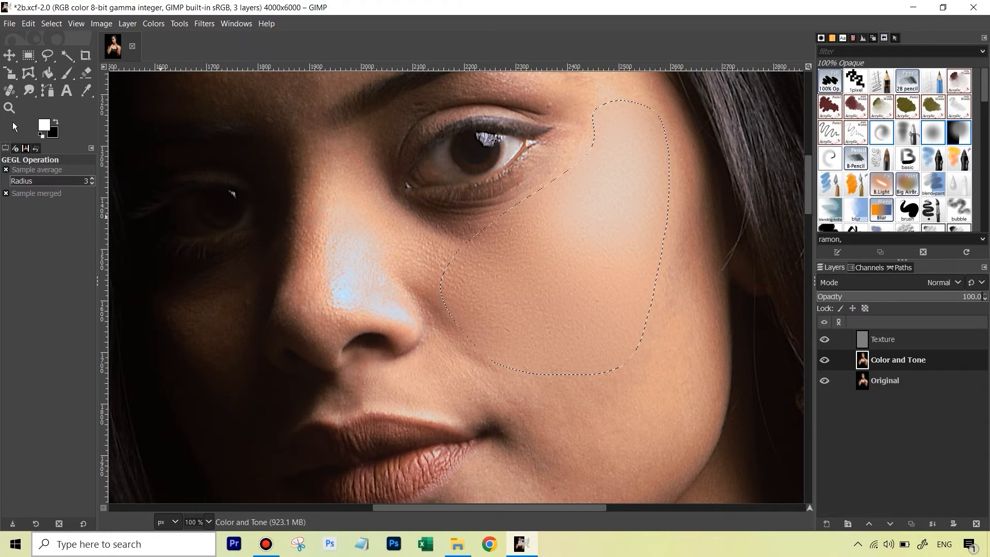
- Set the Free Select tool to feather edges with a radius of 42.2
click(52, 64)
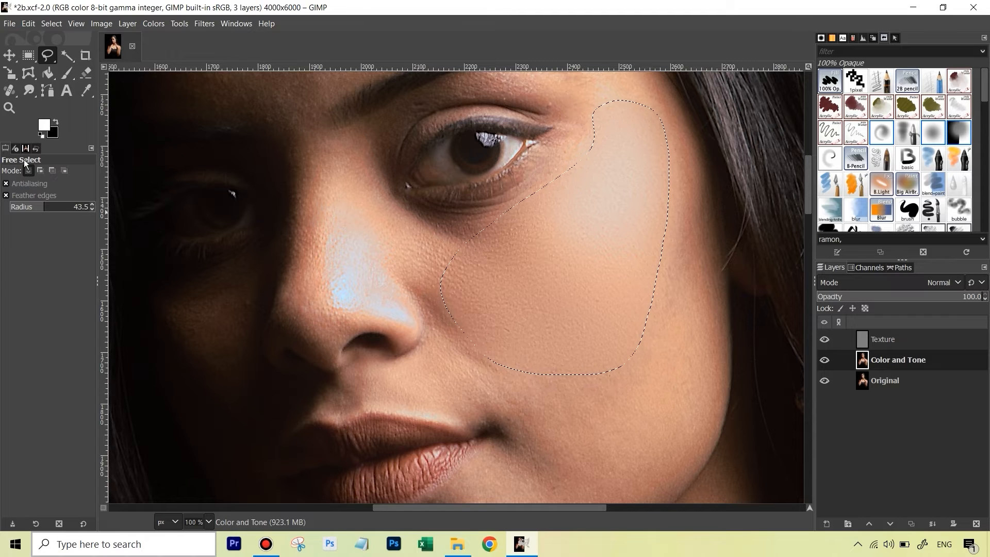
click(42, 195)
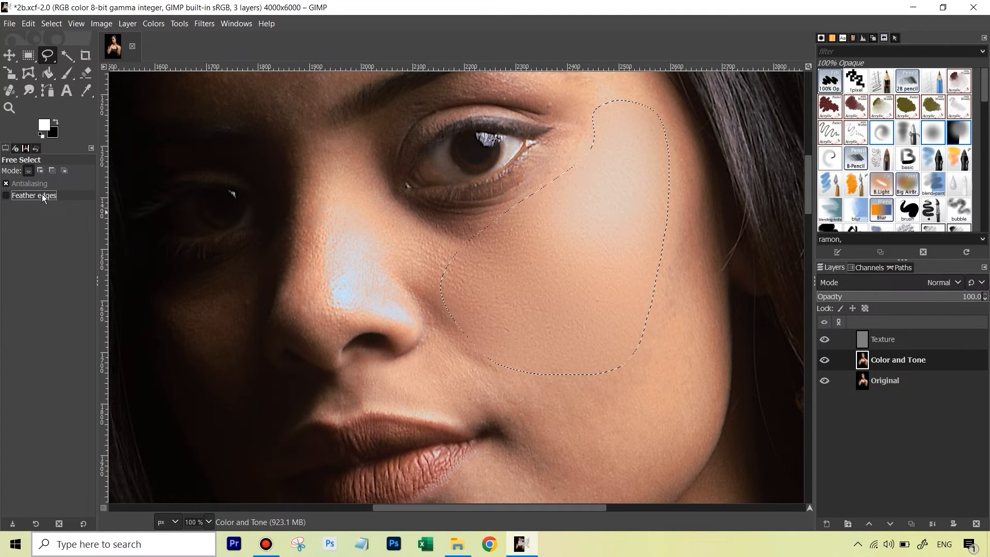
click(42, 195)
click(42, 195)
click(41, 195)
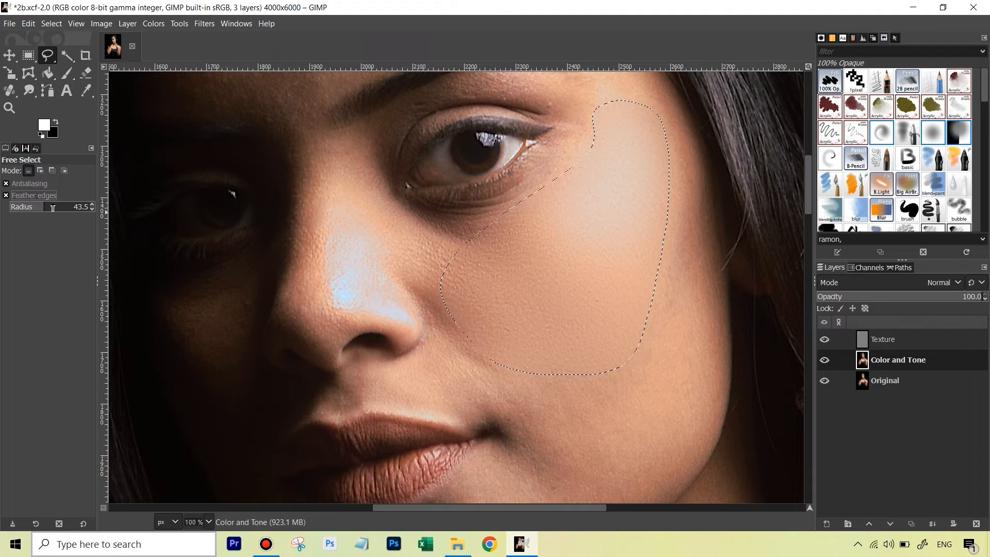
mouse_move(42, 207)
mouse_down()
mouse_move(16, 208)
mouse_move(32, 208)
mouse_up()
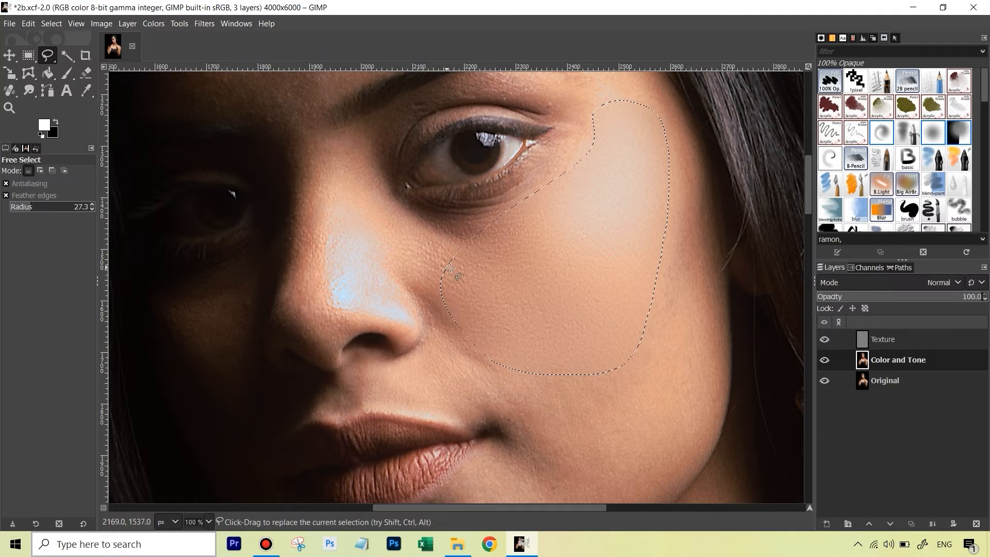
click(39, 208)
drag(40, 209, 43, 214)
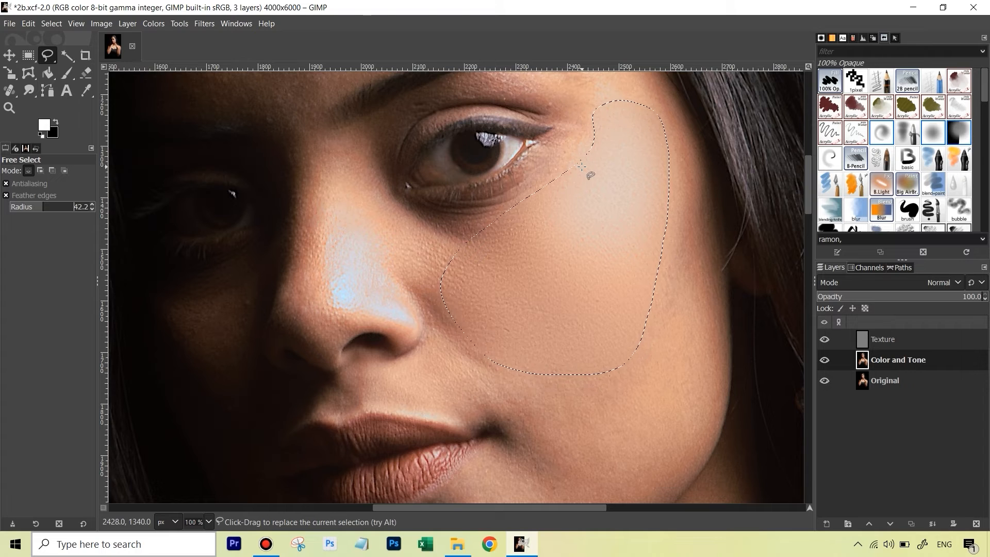
- Clear the cheek selection and compare the Original layer on its own with the full layer stack, leaving all layers visible
drag(886, 339, 923, 336)
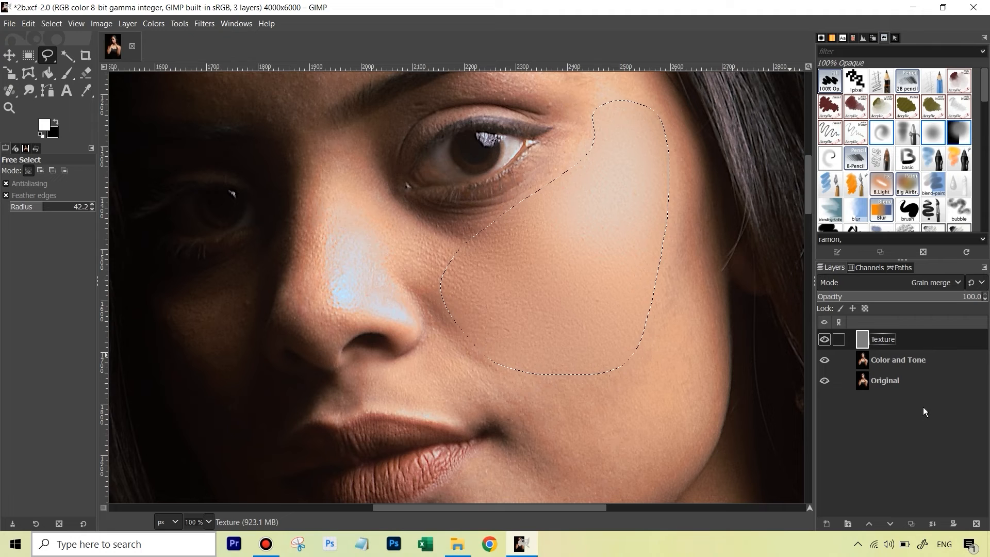
key(ctrl+shift+a)
shift+click(824, 383)
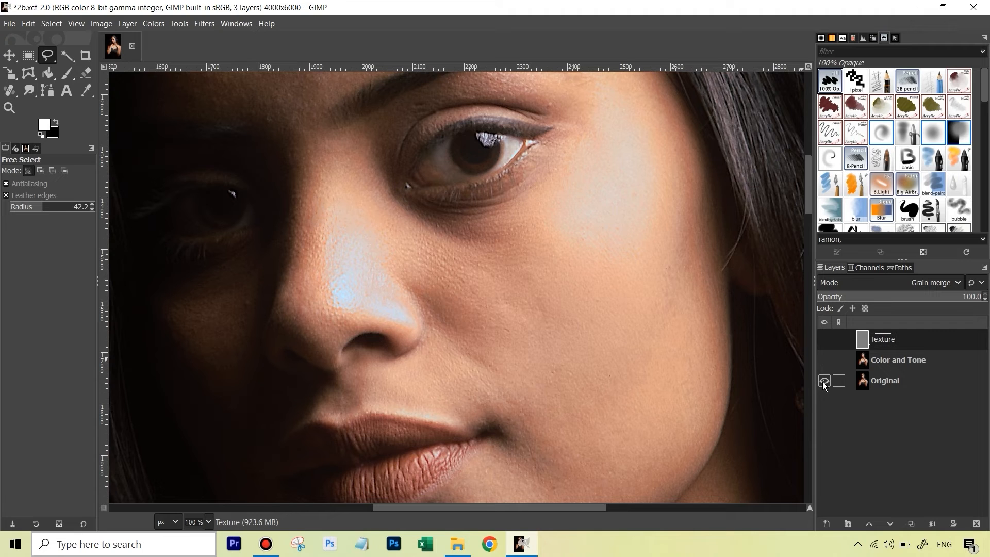
shift+click(824, 382)
shift+click(824, 383)
shift+click(823, 383)
shift+click(823, 382)
shift+click(823, 382)
shift+click(823, 382)
shift+click(824, 383)
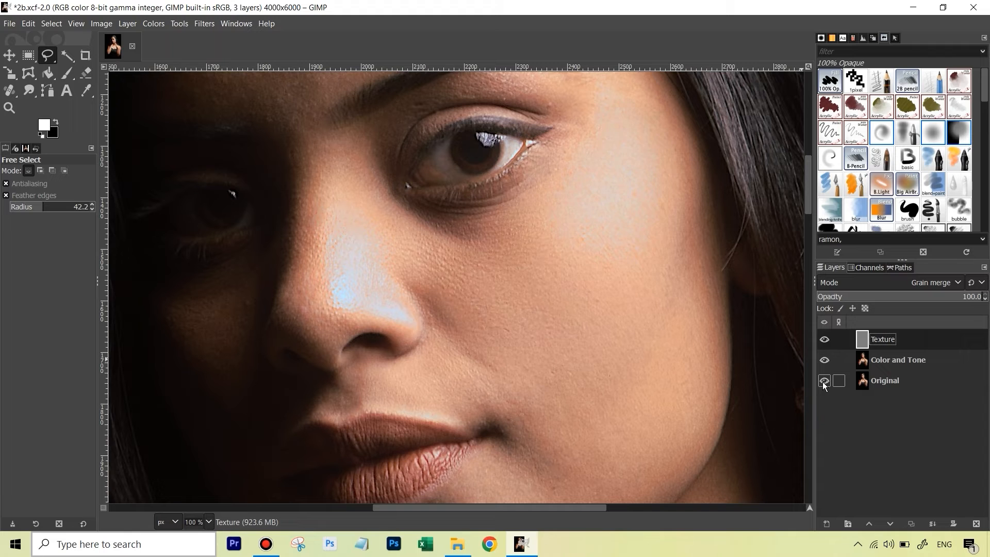
shift+click(824, 383)
shift+click(824, 382)
- Draw a feathered Free Select outline around the lower cheek, jaw and chin on the lit side of the face
scroll(807, 200, down, 5)
scroll(811, 213, up, 2)
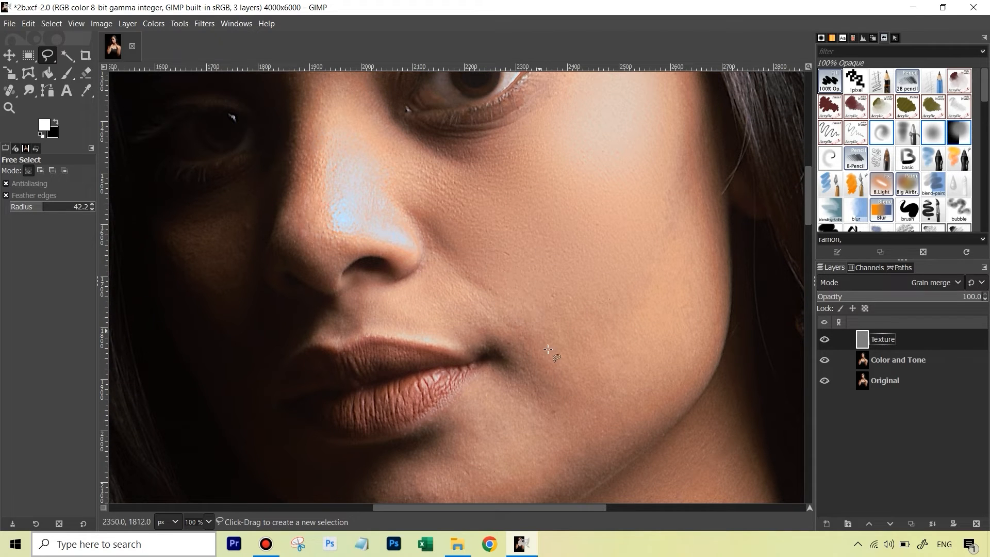
drag(808, 206, 806, 224)
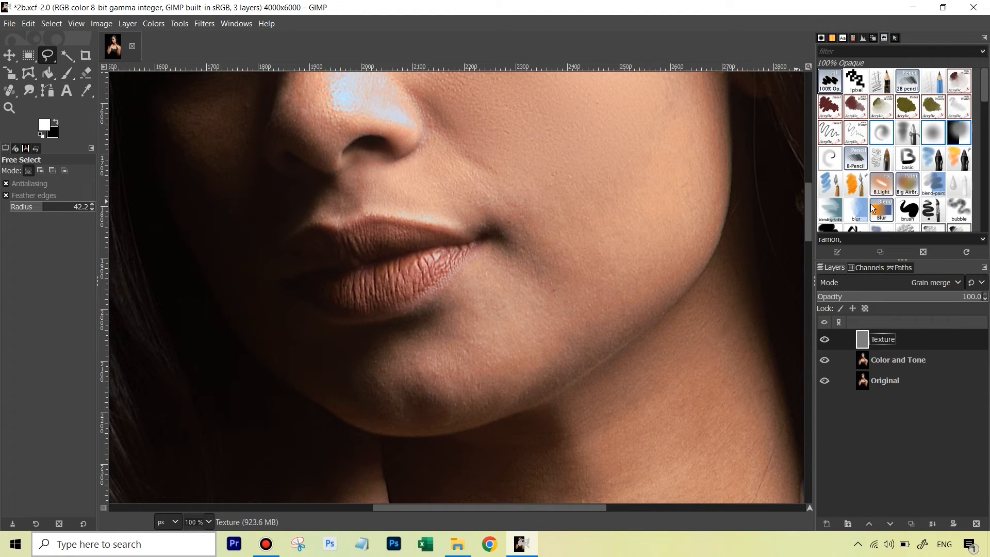
drag(811, 198, 809, 154)
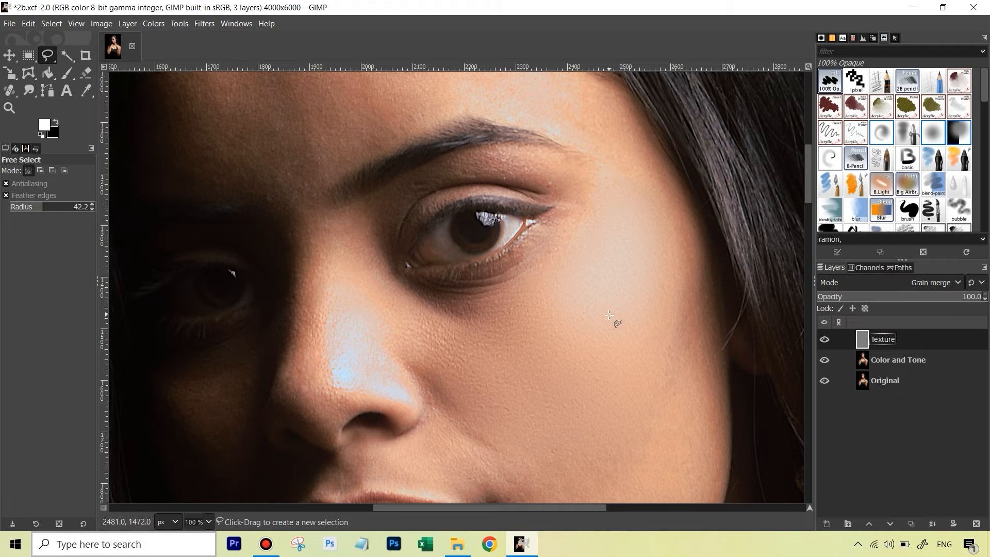
drag(808, 178, 808, 213)
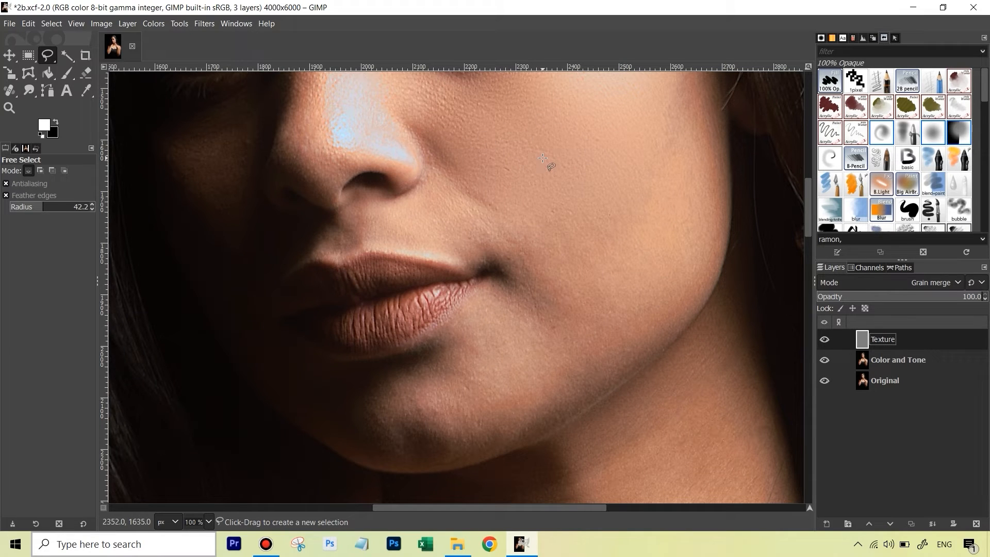
mouse_move(542, 157)
mouse_down()
mouse_move(517, 288)
mouse_move(405, 360)
mouse_move(344, 379)
mouse_move(342, 416)
mouse_move(363, 438)
mouse_move(464, 450)
mouse_move(502, 433)
mouse_move(647, 347)
mouse_move(703, 280)
mouse_move(718, 170)
mouse_move(708, 132)
mouse_move(671, 102)
mouse_move(605, 99)
mouse_move(540, 160)
mouse_up()
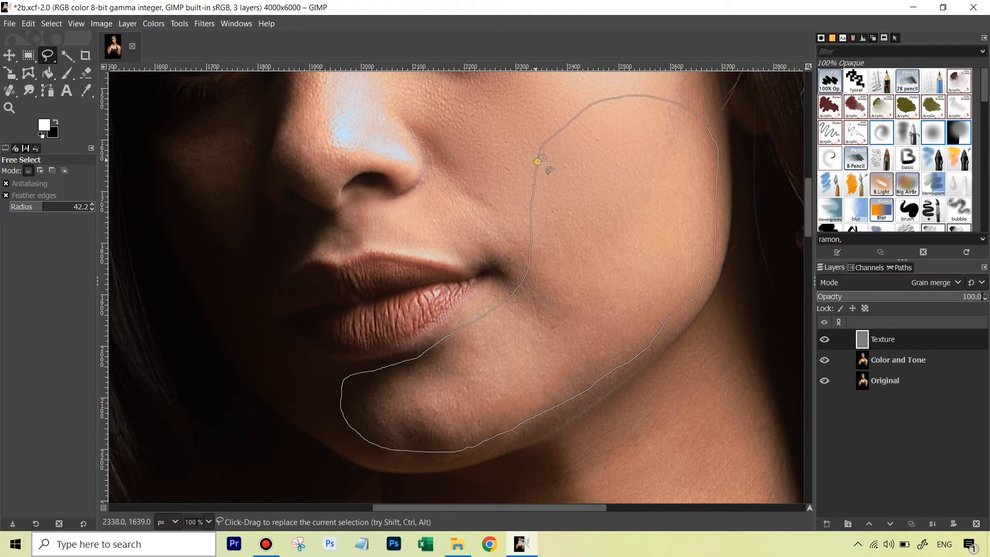
key(Return)
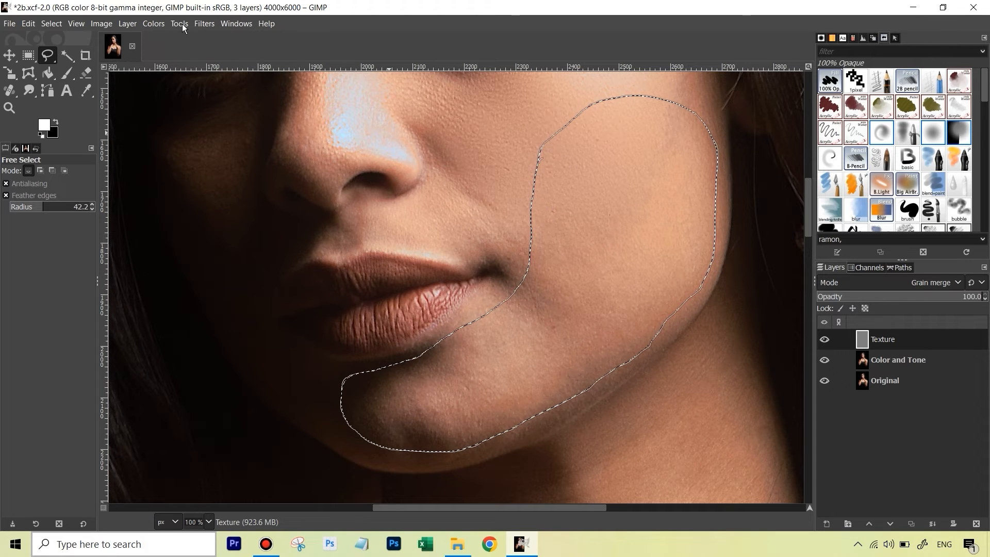
- Try repeating the last Gaussian Blur inside the jaw and chin selection with the Texture layer active
click(200, 24)
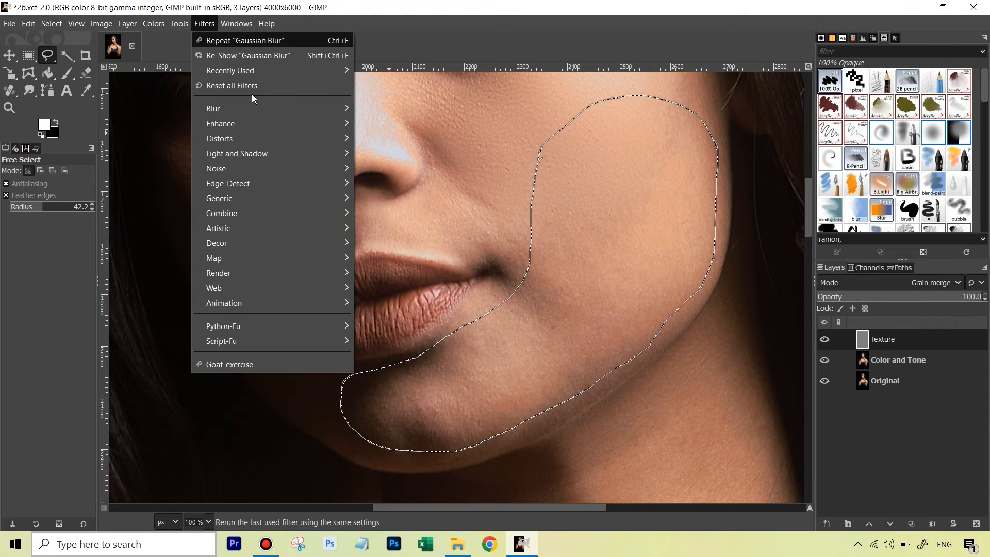
mouse_move(286, 110)
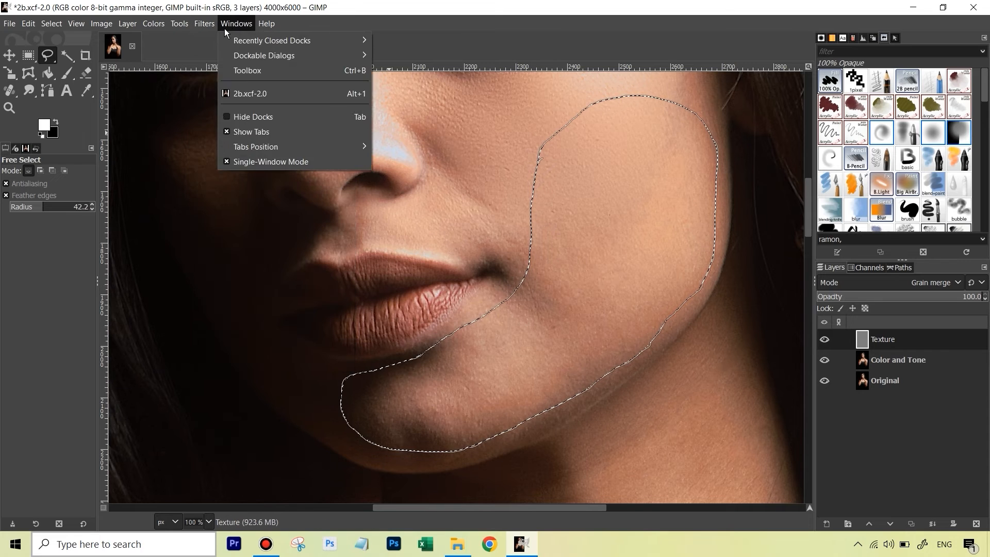
mouse_move(214, 26)
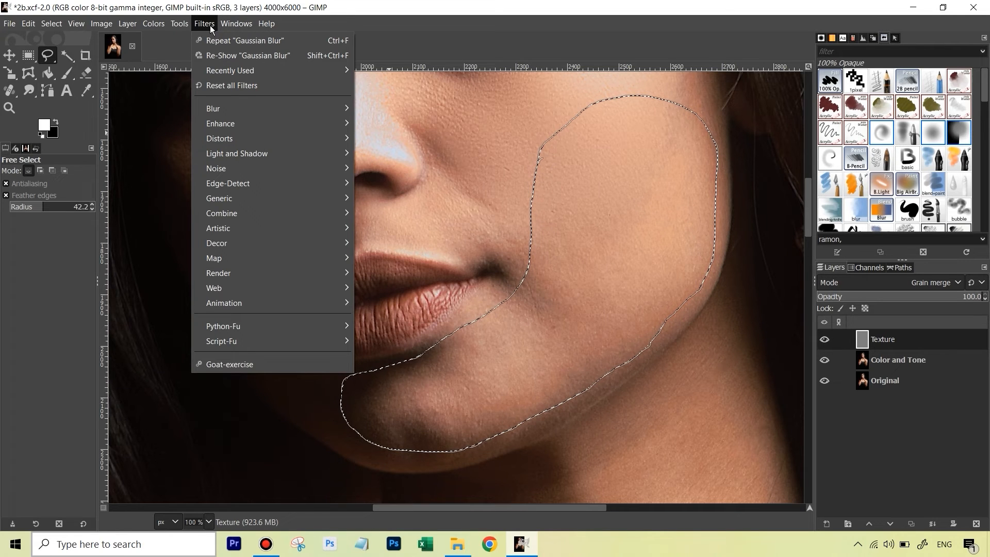
click(509, 28)
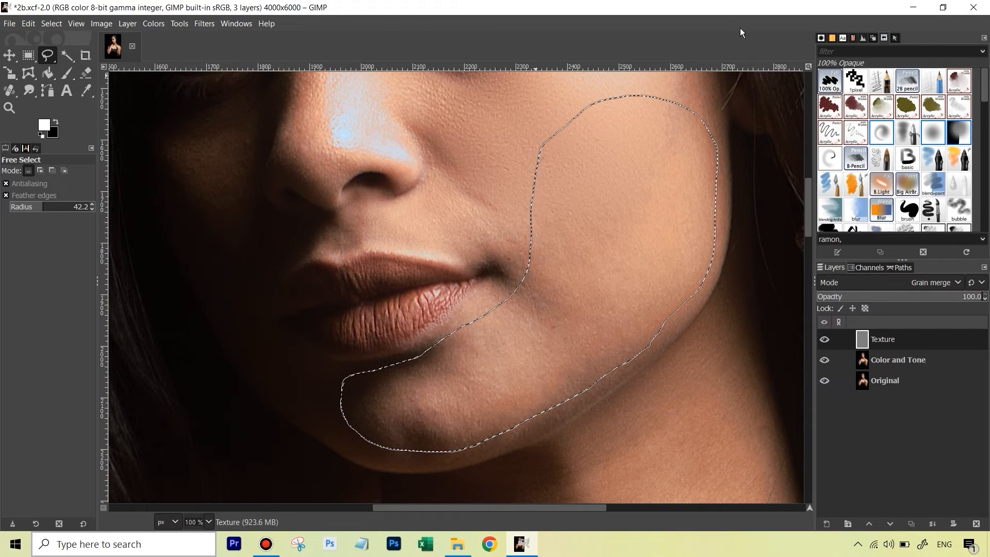
key(ctrl+f)
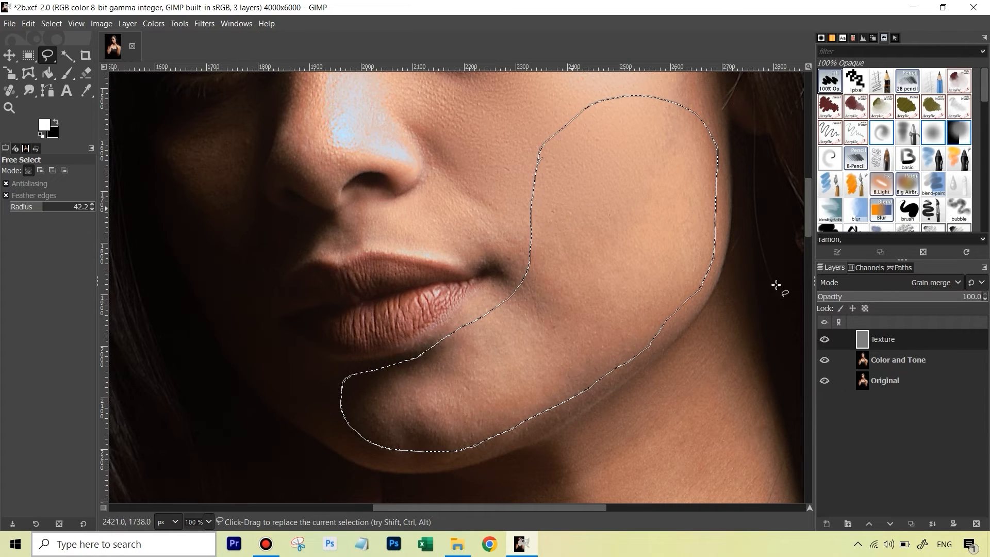
- Repeat the last Gaussian Blur on the Color and Tone layer inside the jaw and chin selection, and clear the selection
click(925, 358)
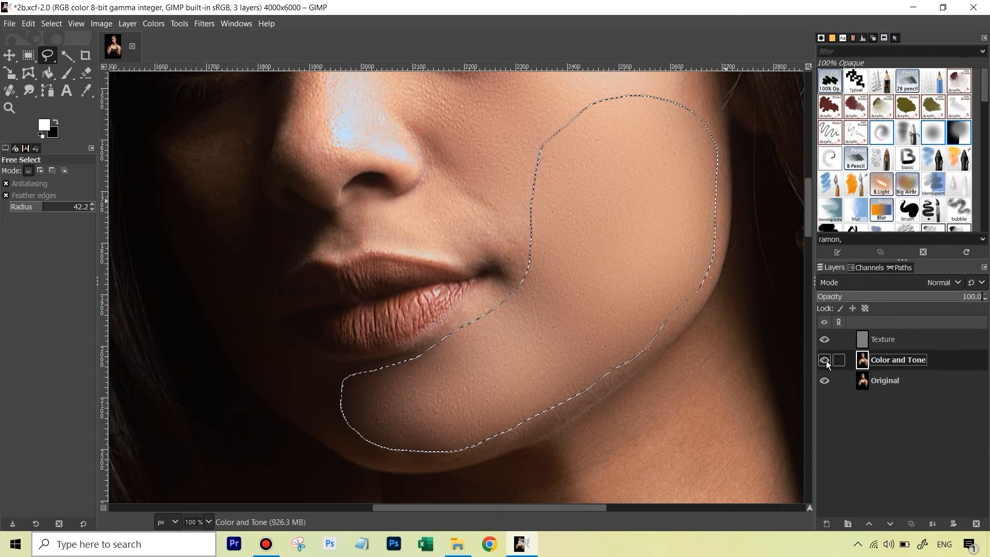
key(ctrl+shift+a)
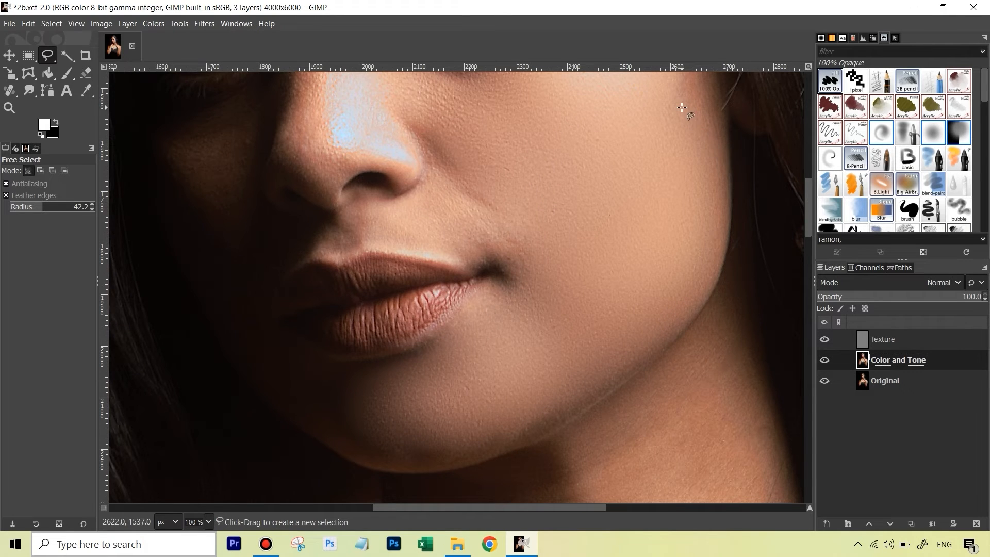
- Compare the whole face in the Original layer alone with the retouched layer stack, leaving all three layers visible
scroll(681, 107, down, 1)
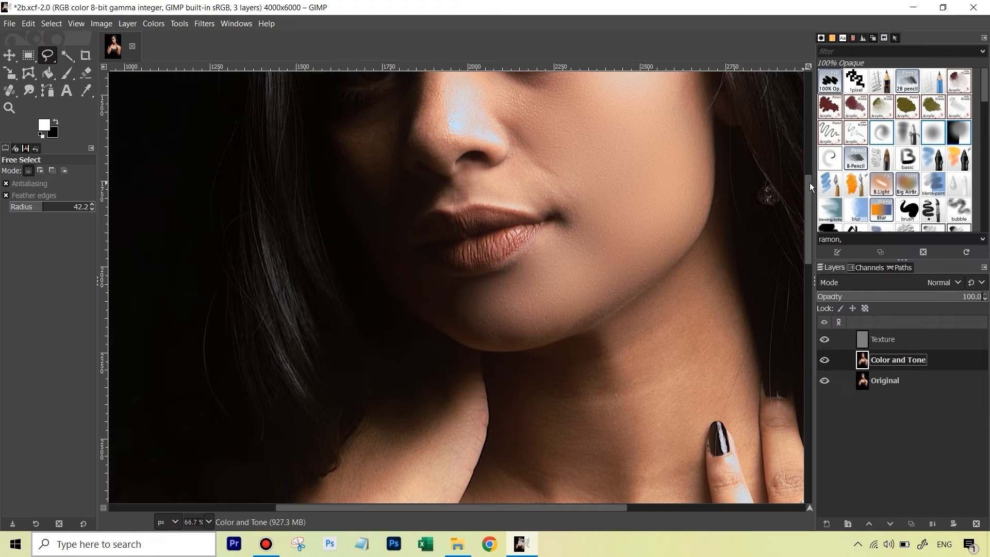
drag(809, 182, 806, 160)
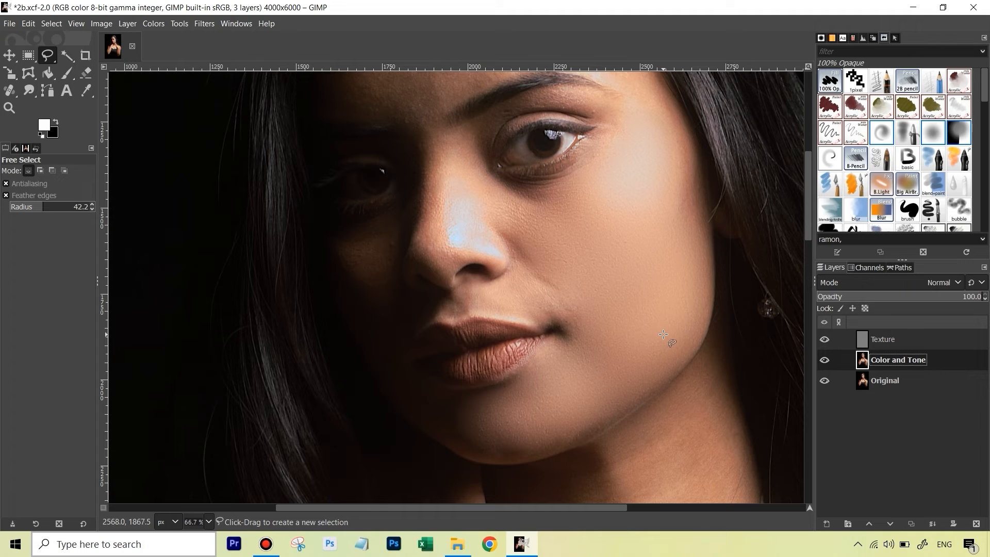
shift+click(822, 382)
shift+click(823, 382)
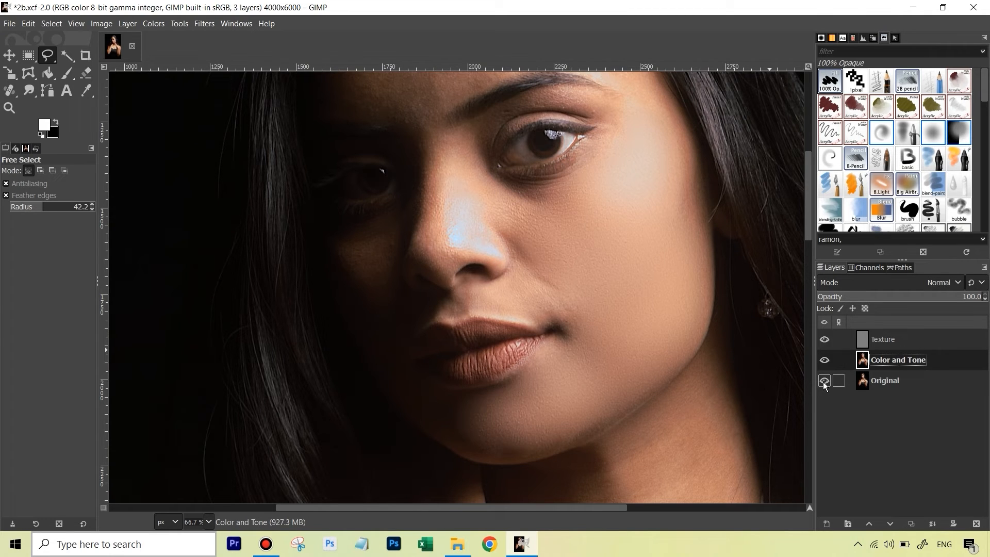
shift+click(823, 382)
shift+click(822, 382)
- Draw a feathered Free Select outline around the bright highlight along the bridge and tip of the nose
drag(807, 212, 809, 209)
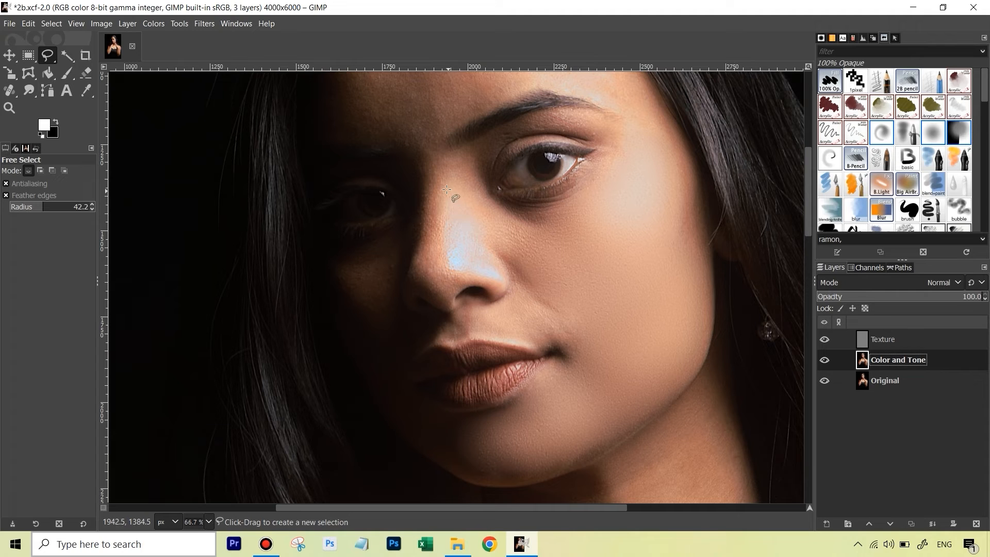
mouse_move(446, 187)
mouse_down()
mouse_move(428, 255)
mouse_move(439, 278)
mouse_move(473, 273)
mouse_move(465, 197)
mouse_up()
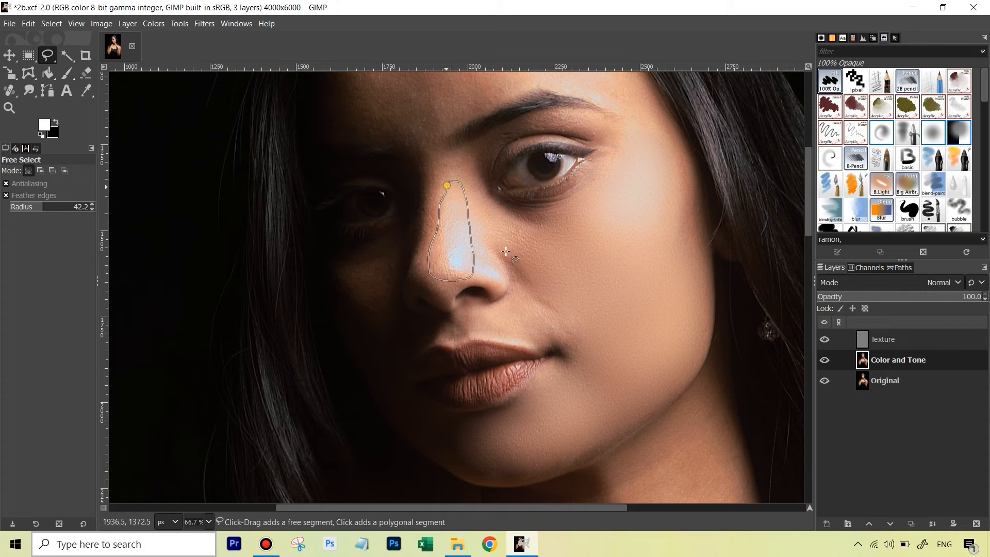
key(Return)
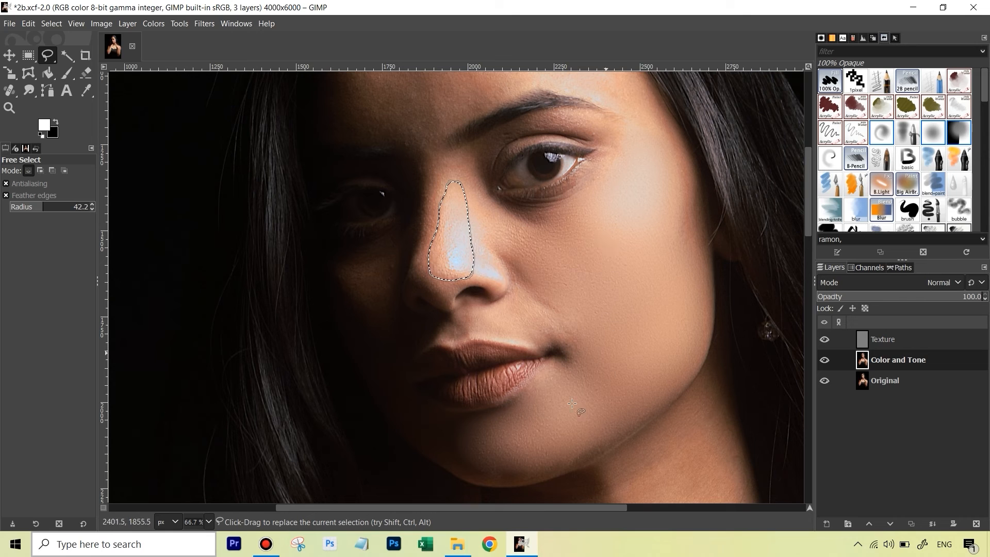
- Apply a 22.44 Gaussian Blur to the Color and Tone layer inside the nose highlight selection, and clear the selection
click(181, 25)
click(199, 27)
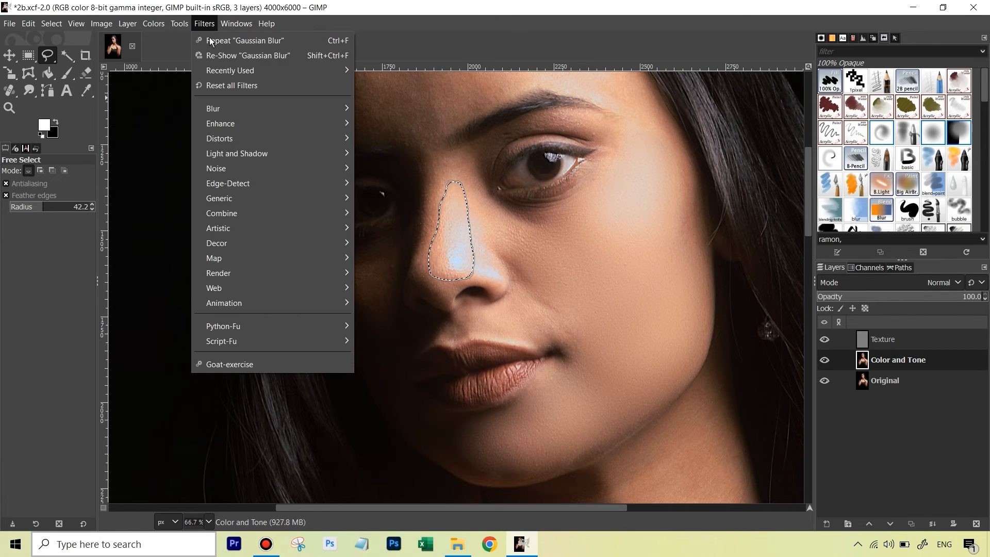
mouse_move(278, 104)
click(385, 122)
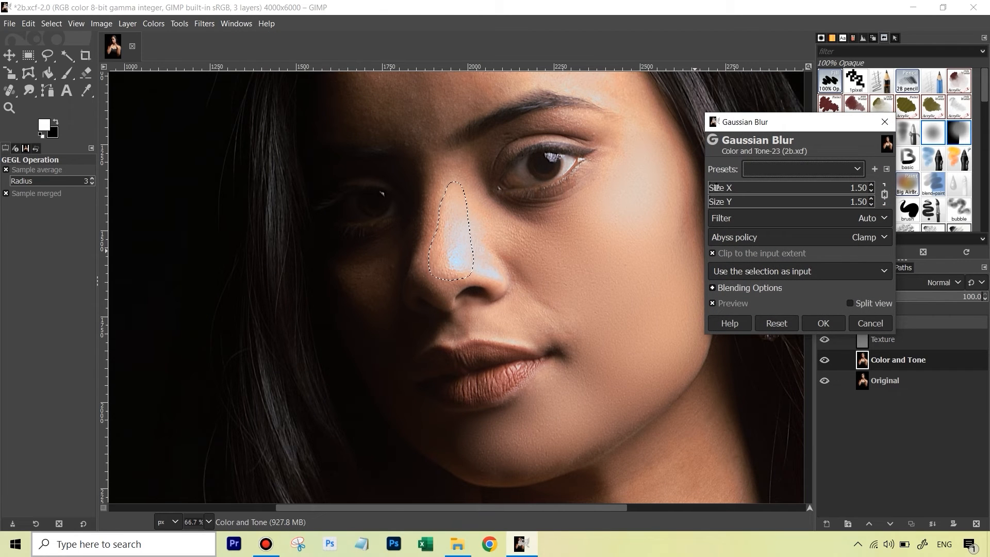
drag(714, 188, 724, 186)
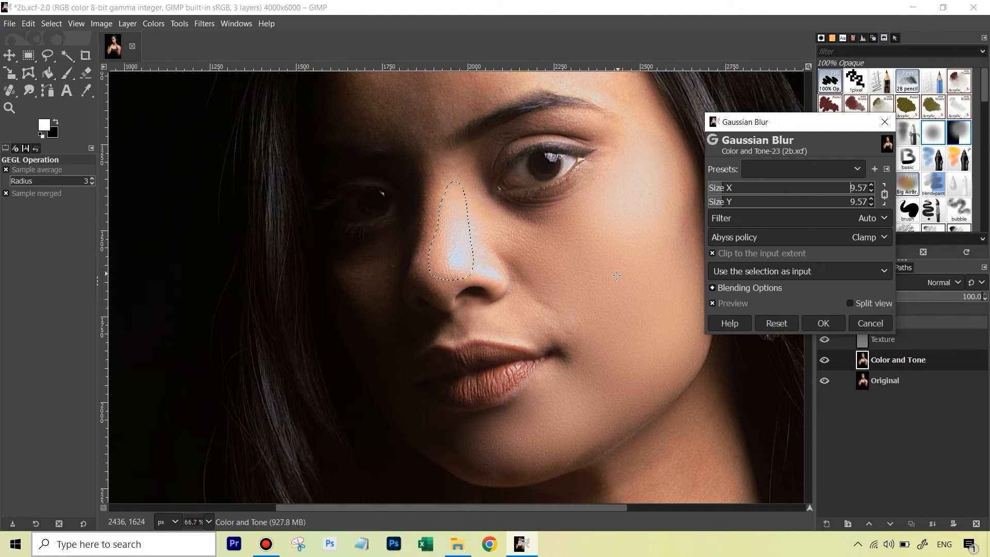
drag(728, 188, 745, 189)
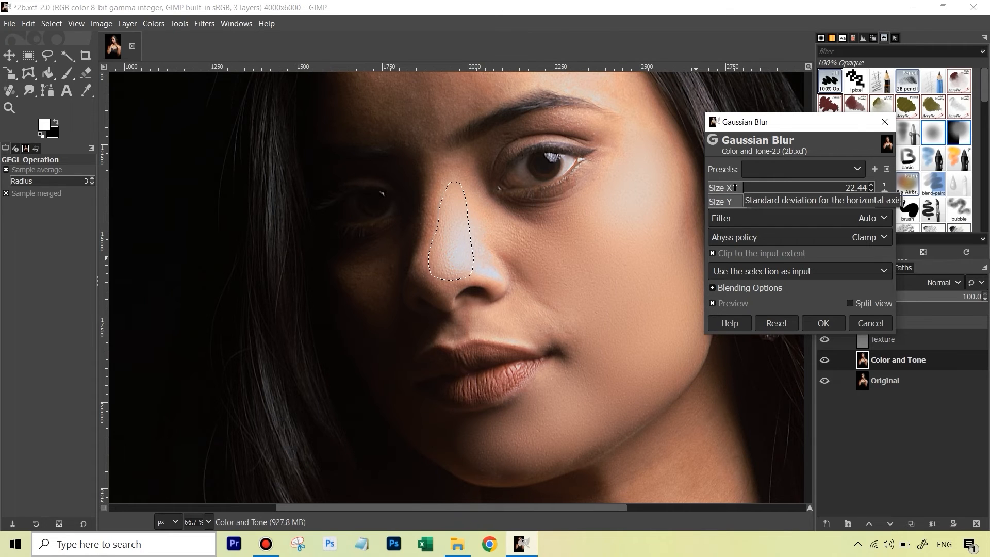
click(846, 189)
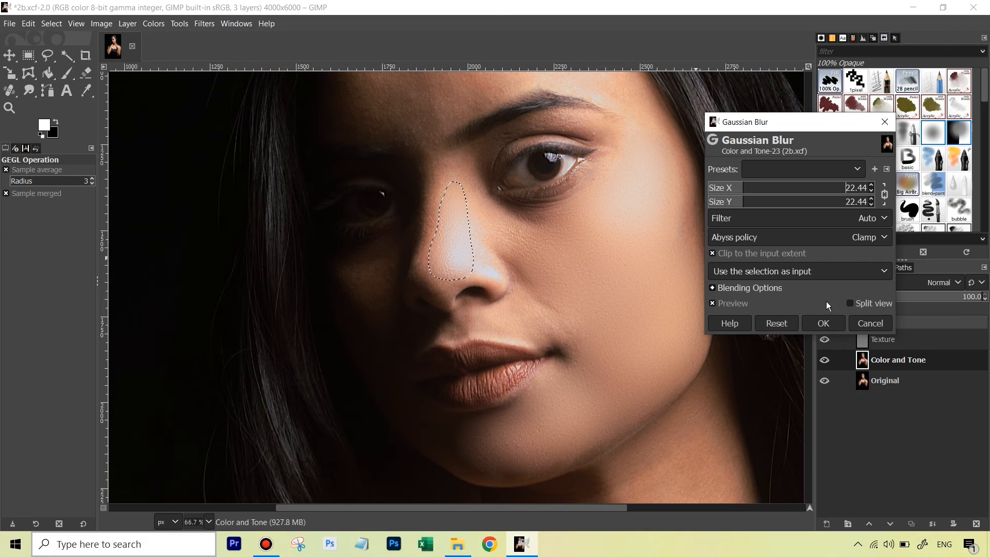
click(823, 323)
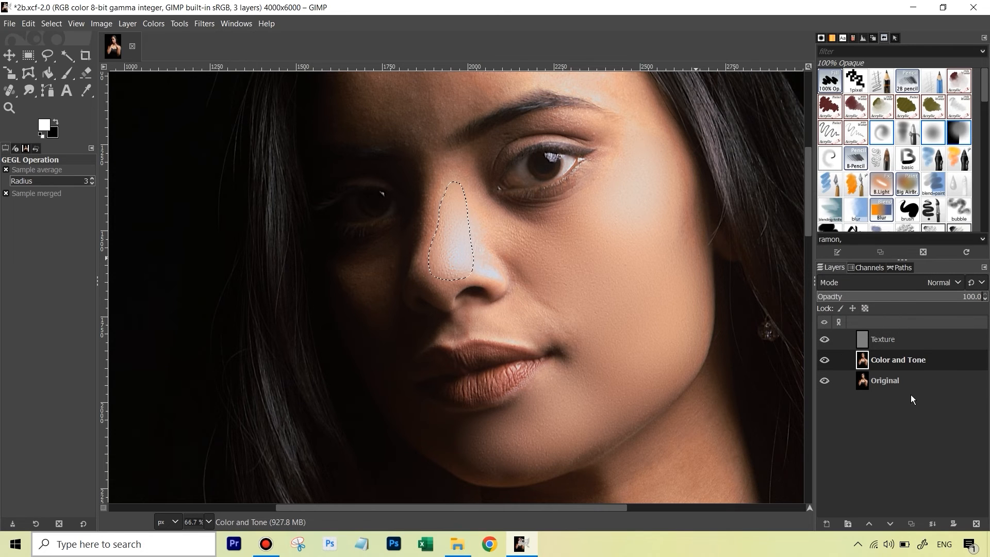
key(ctrl+shift+a)
- Compare the nose in the Original layer alone with the retouched layer stack, leaving all three layers visible
shift+click(824, 381)
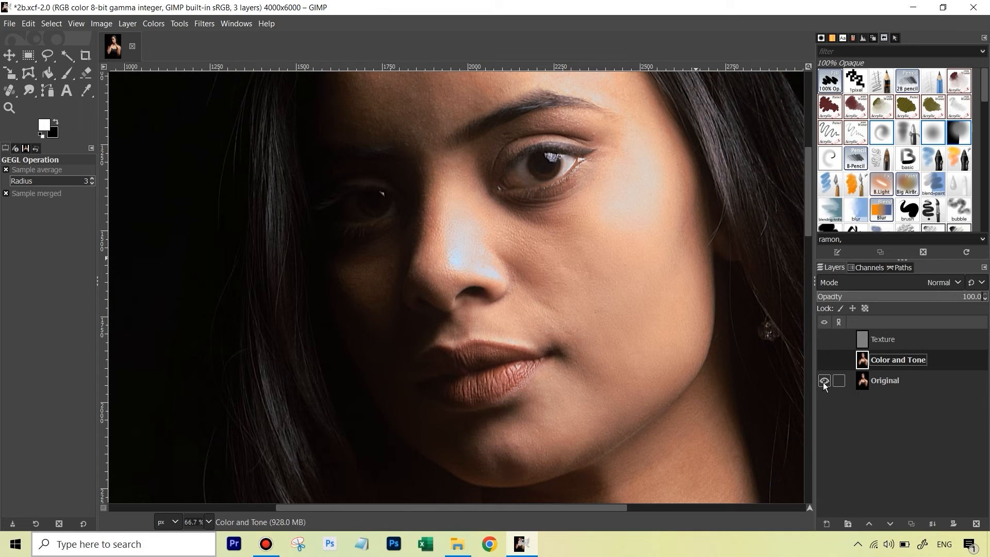
shift+click(824, 381)
shift+click(824, 381)
shift+click(823, 380)
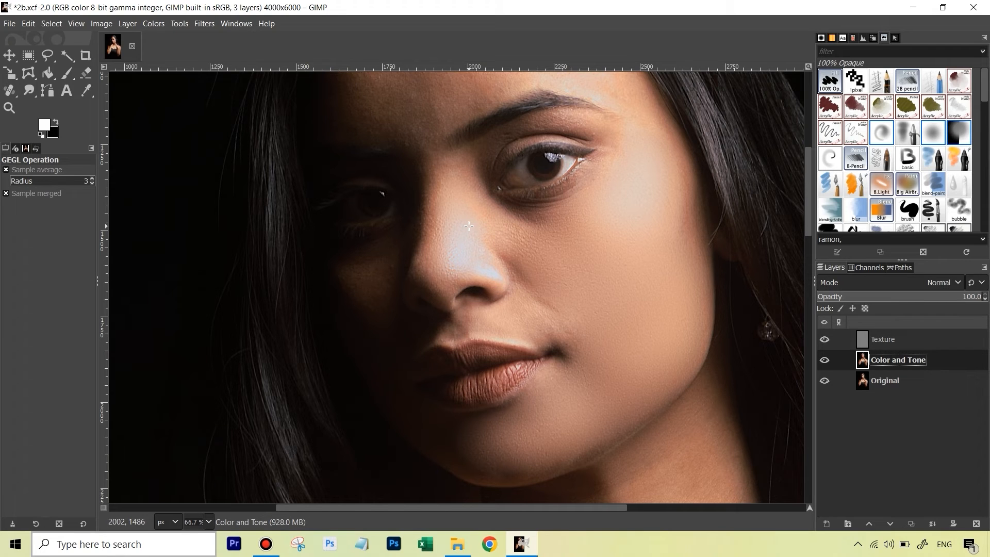
- Draw a feathered Free Select outline around the forehead, repeat the last Gaussian Blur inside it, and clear the selection
drag(809, 215, 802, 183)
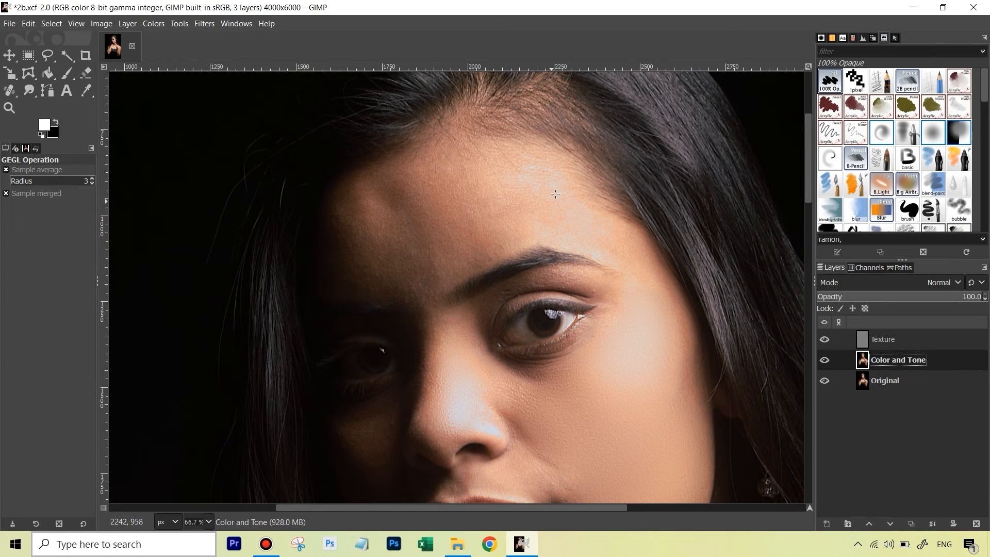
click(46, 56)
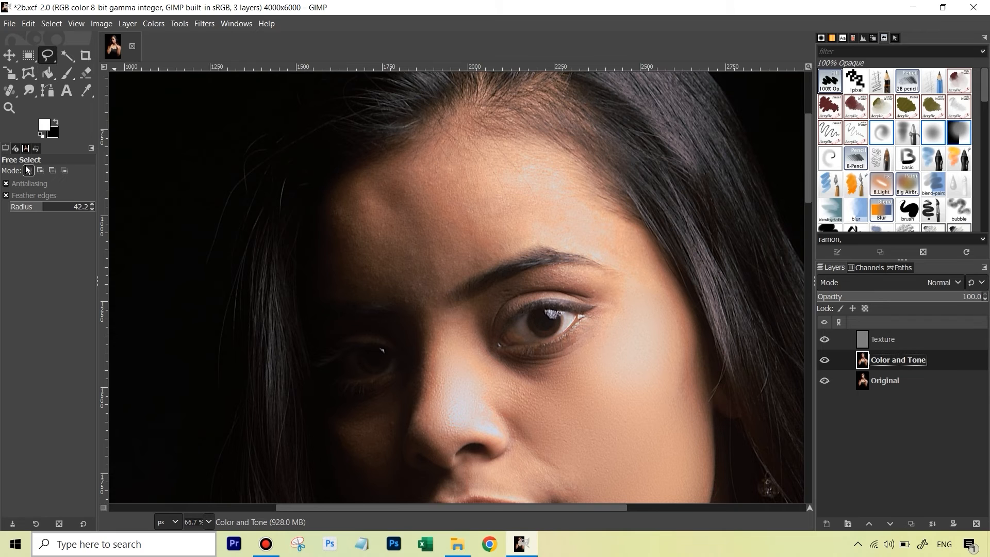
mouse_move(533, 164)
mouse_down()
mouse_move(423, 166)
mouse_move(366, 188)
mouse_move(341, 248)
mouse_move(344, 272)
mouse_move(367, 295)
mouse_move(595, 233)
mouse_move(595, 215)
mouse_move(564, 178)
mouse_move(526, 163)
mouse_up()
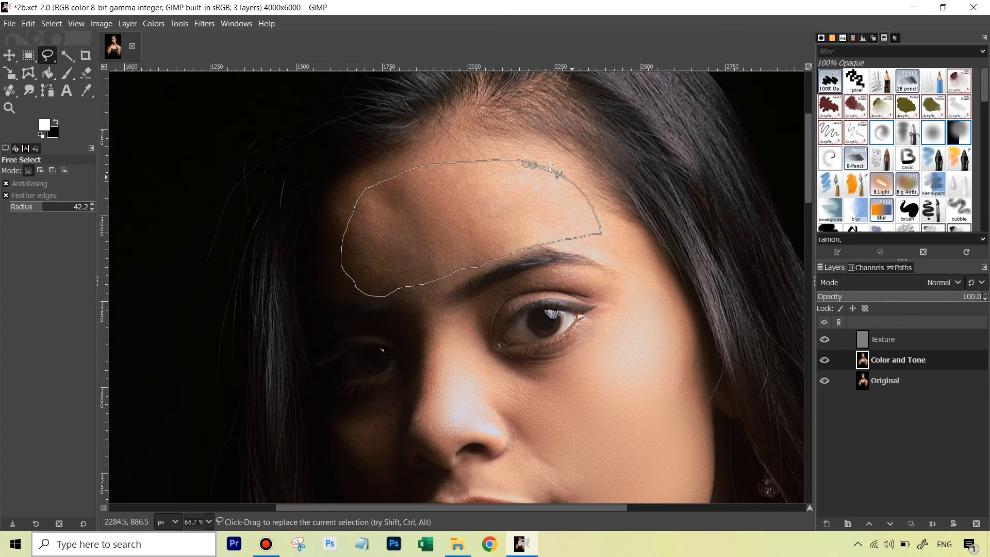
click(531, 164)
key(Return)
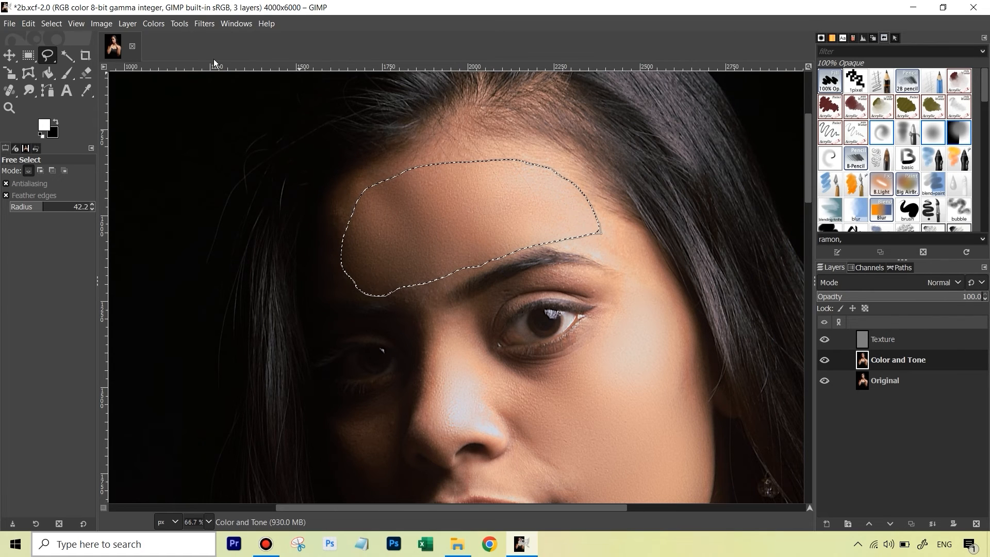
key(ctrl+shift+a)
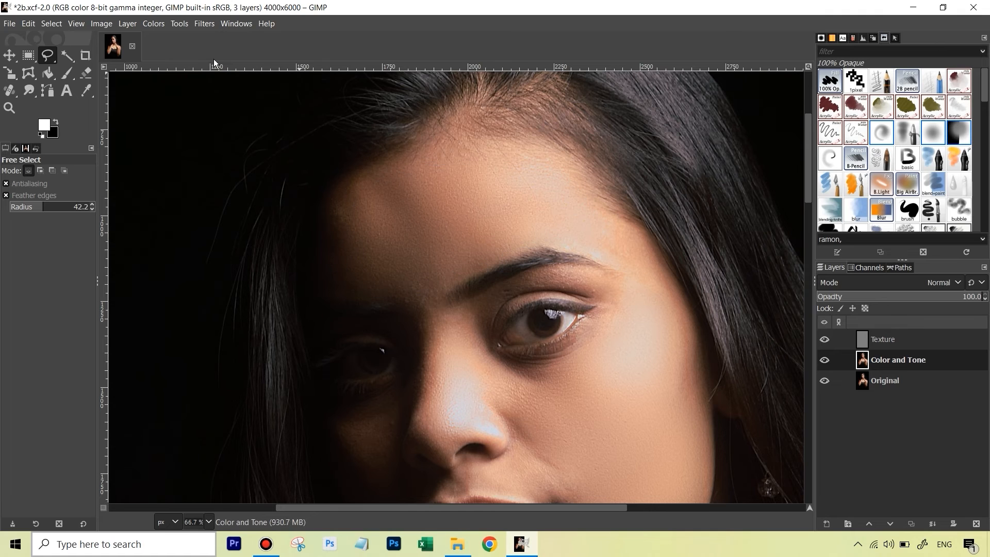
shift+click(823, 381)
- Draw a feathered Free Select outline around the neck and collarbone, repeat the last Gaussian Blur inside it, and clear the selection
drag(809, 181, 811, 295)
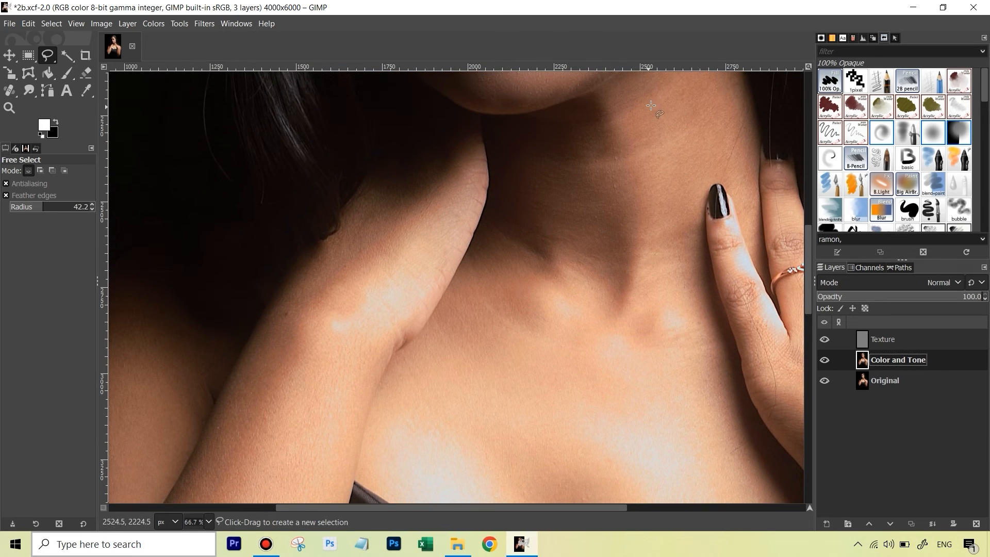
drag(810, 258, 811, 241)
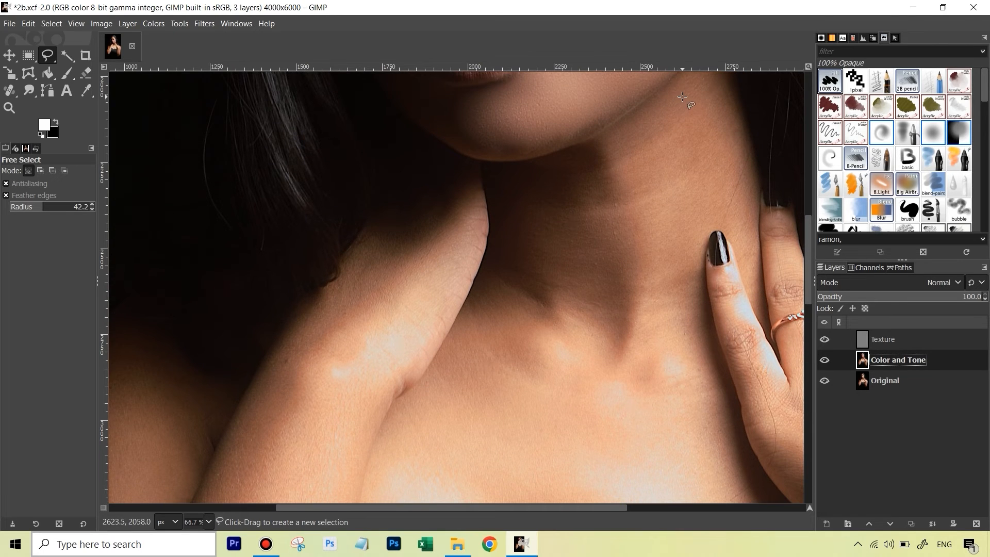
mouse_move(682, 97)
mouse_down()
mouse_move(535, 167)
mouse_move(520, 192)
mouse_move(501, 355)
mouse_move(640, 368)
mouse_move(673, 337)
mouse_move(676, 256)
mouse_move(697, 191)
mouse_move(741, 138)
mouse_move(724, 111)
mouse_move(688, 98)
mouse_up()
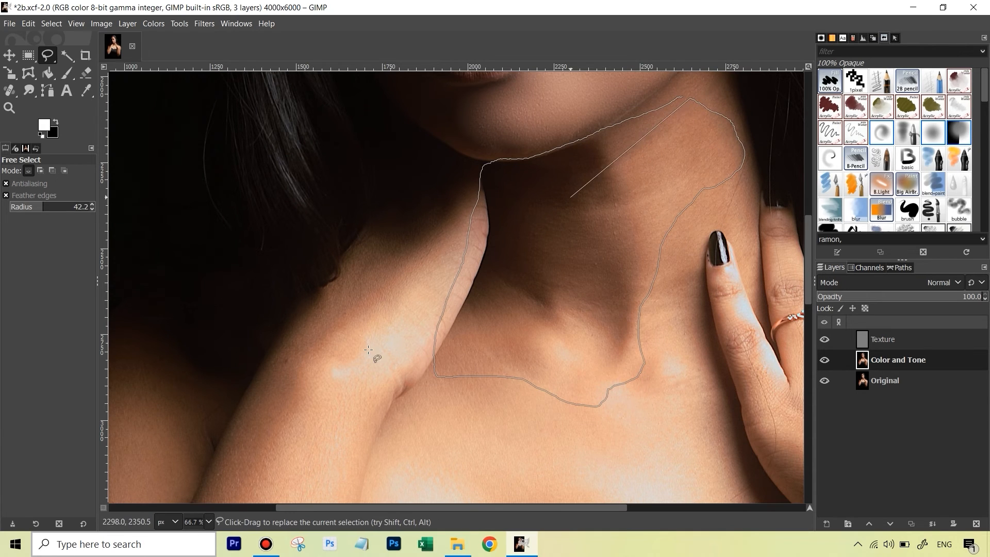
key(Escape)
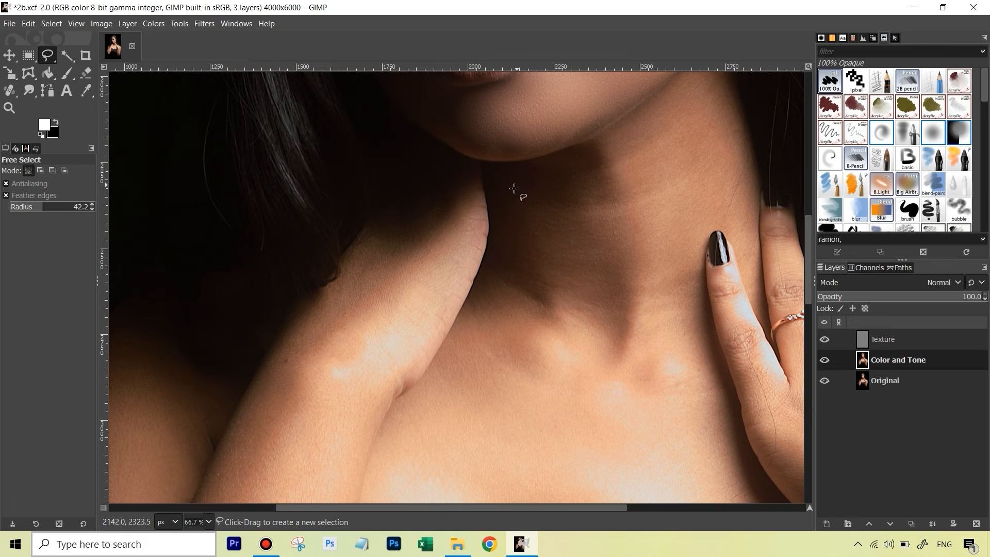
mouse_move(514, 188)
mouse_down()
mouse_move(525, 238)
mouse_move(445, 407)
mouse_move(510, 418)
mouse_move(681, 403)
mouse_move(688, 361)
mouse_move(675, 281)
mouse_move(720, 140)
mouse_move(715, 114)
mouse_move(513, 189)
mouse_up()
key(Return)
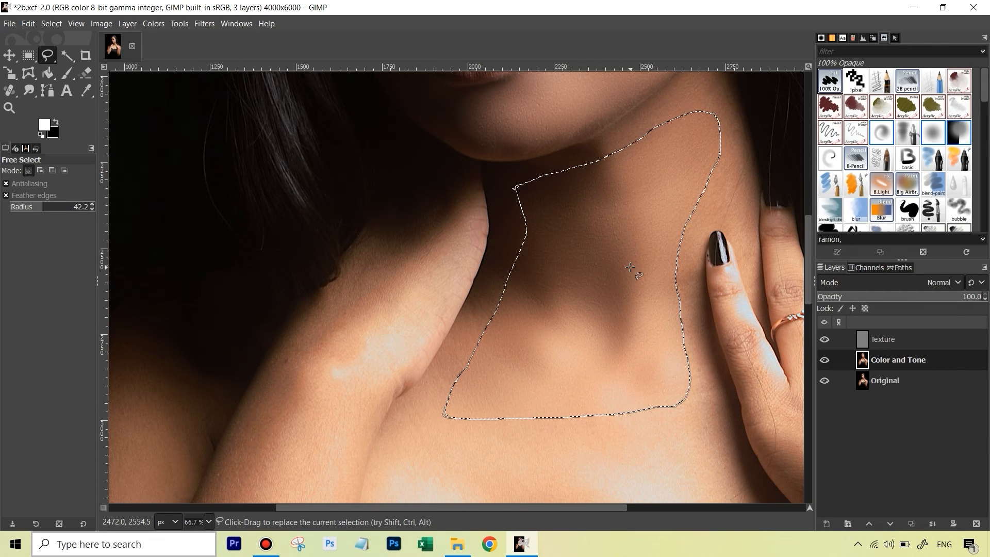
key(ctrl+shift+a)
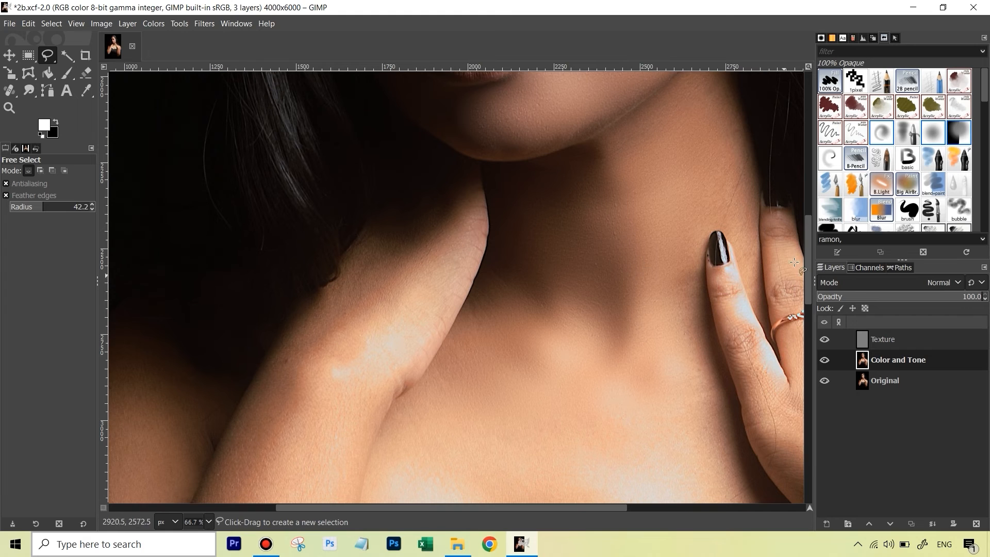
- Draw a feathered Free Select outline around the upper chest between the collarbone and the dark top
drag(808, 243, 804, 292)
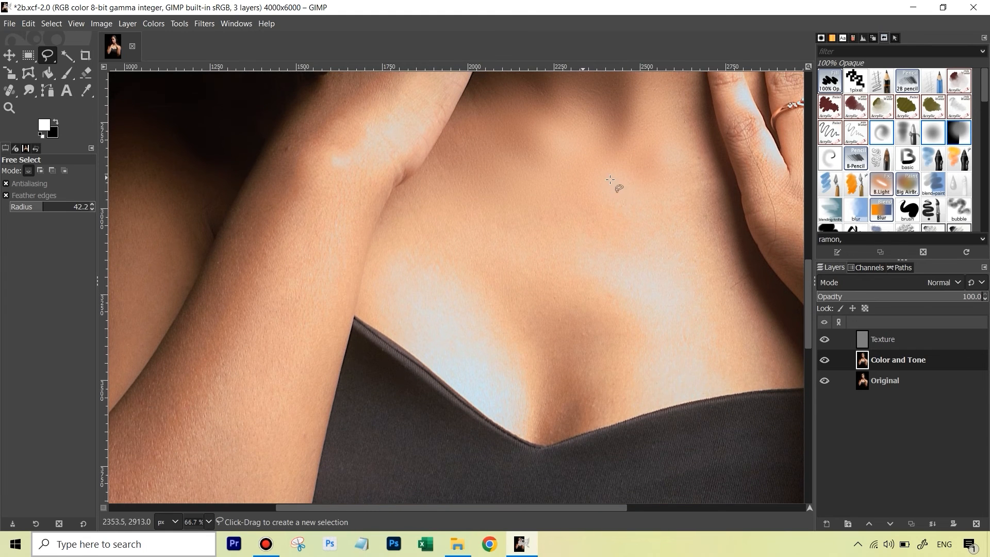
mouse_move(681, 218)
mouse_down()
mouse_move(421, 233)
mouse_move(398, 293)
mouse_move(435, 332)
mouse_move(503, 373)
mouse_move(584, 390)
mouse_move(692, 375)
mouse_move(736, 346)
mouse_move(736, 265)
mouse_move(704, 222)
mouse_move(681, 220)
mouse_up()
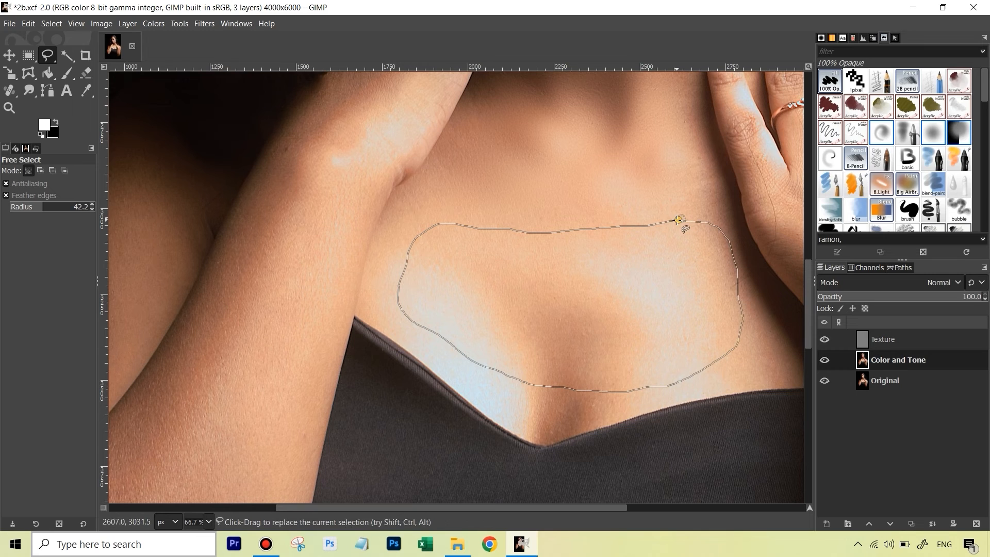
click(676, 220)
double_click(626, 337)
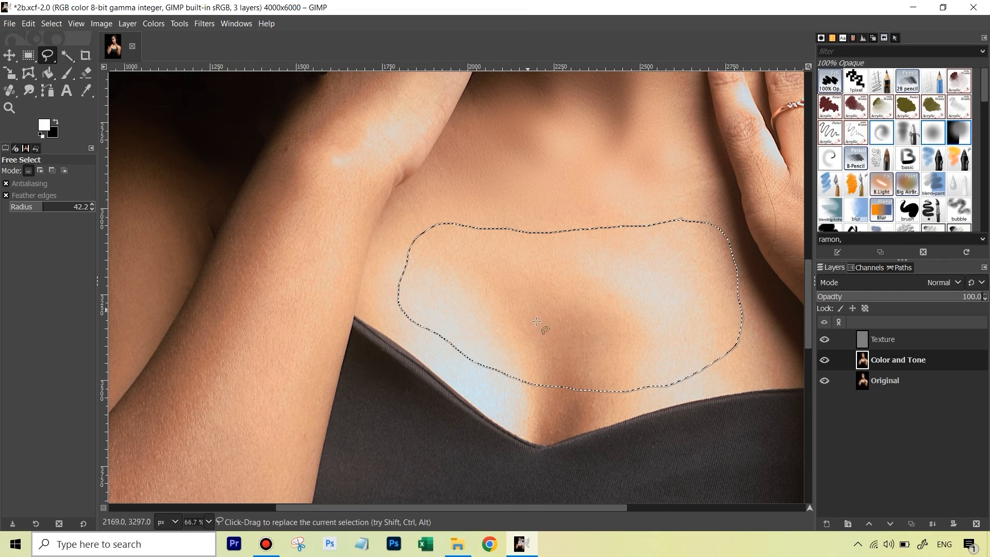
- Apply a Gaussian Blur to the Color and Tone layer inside the upper chest selection, and clear the selection
click(180, 23)
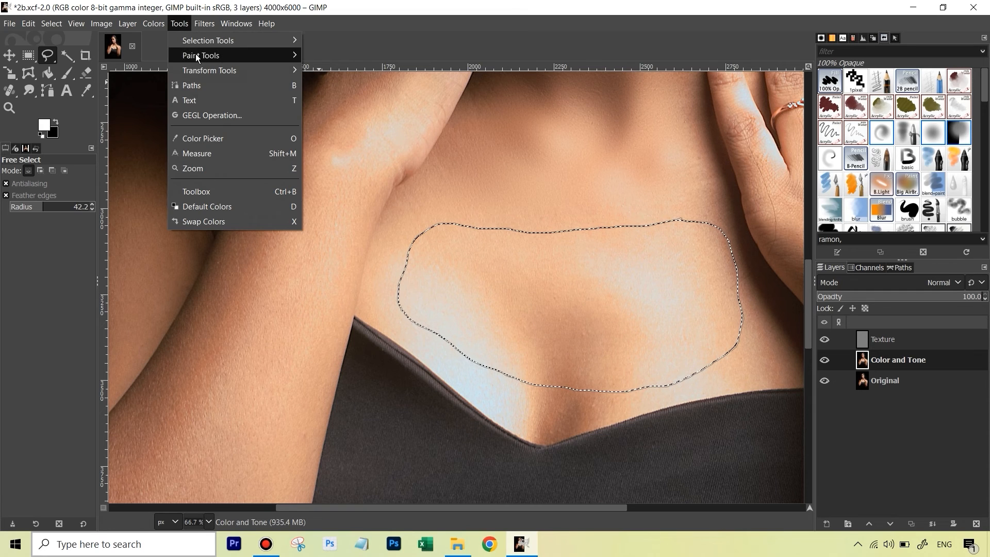
mouse_move(201, 27)
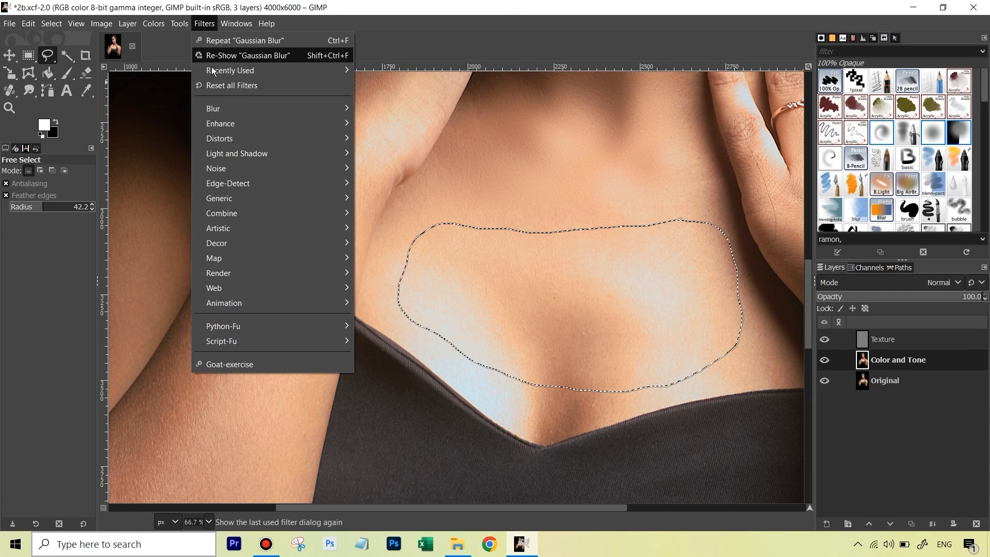
mouse_move(234, 114)
click(381, 124)
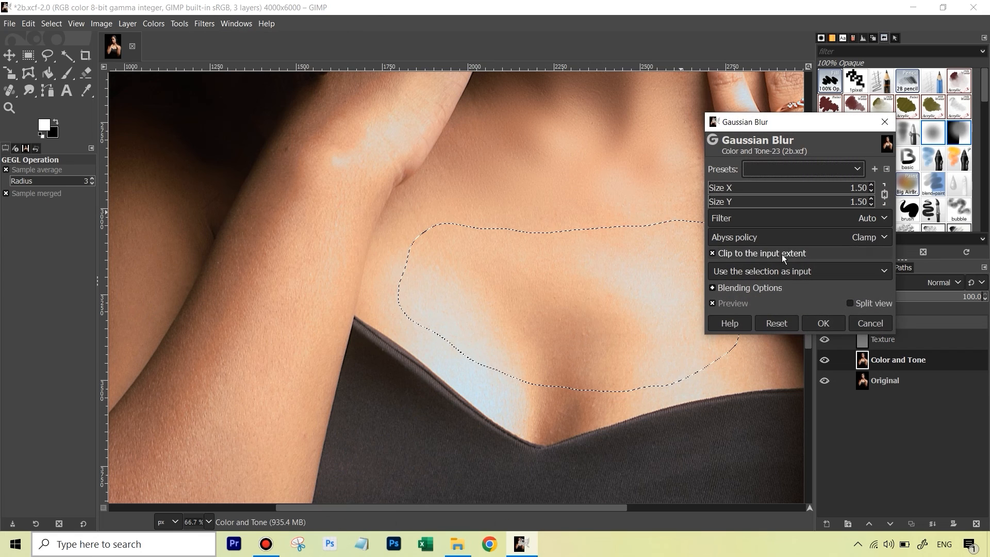
click(718, 188)
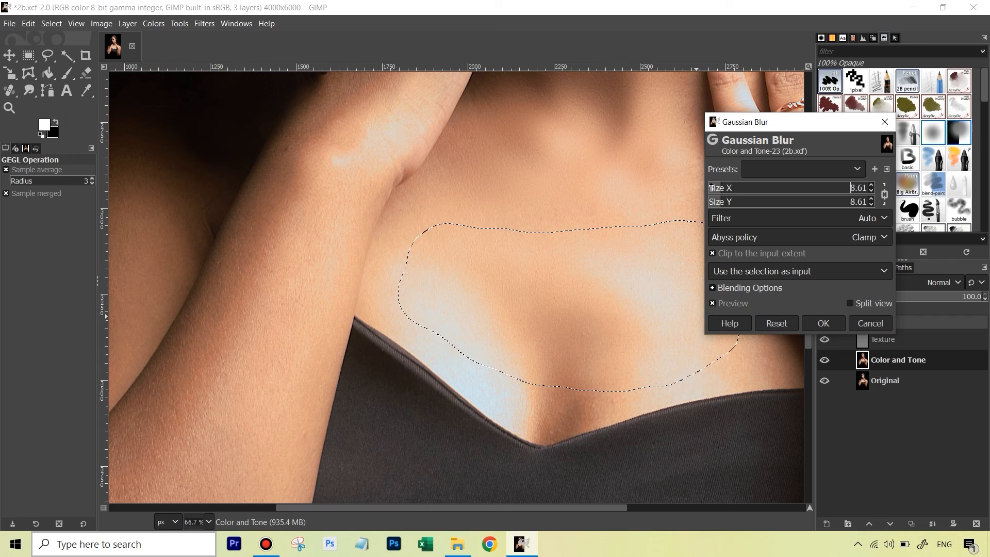
mouse_move(712, 188)
mouse_down()
mouse_move(786, 197)
mouse_move(712, 189)
mouse_up()
click(825, 322)
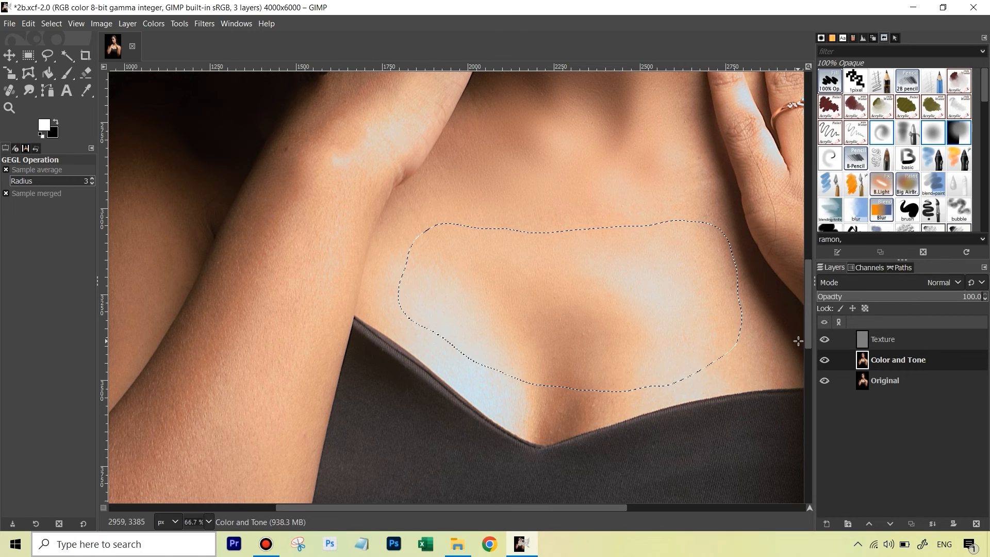
key(ctrl+shift+a)
key(ctrl+shift+f)
click(870, 305)
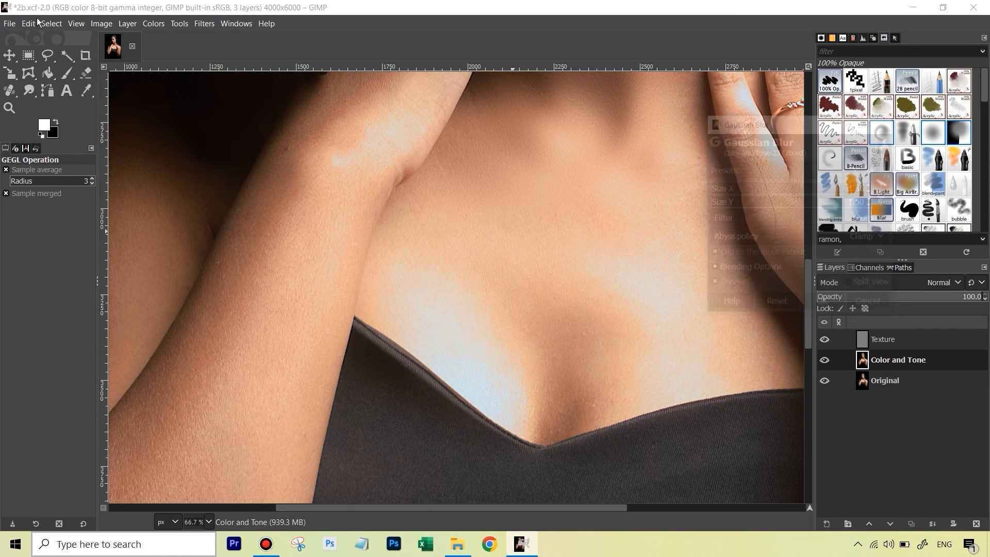
- Draw a feathered Free Select outline around the shaded skin just above the dip in the dark top's neckline
click(47, 56)
mouse_move(515, 349)
mouse_down()
mouse_move(503, 416)
mouse_move(538, 436)
mouse_move(598, 429)
mouse_move(625, 389)
mouse_move(588, 348)
mouse_move(553, 336)
mouse_move(536, 350)
mouse_up()
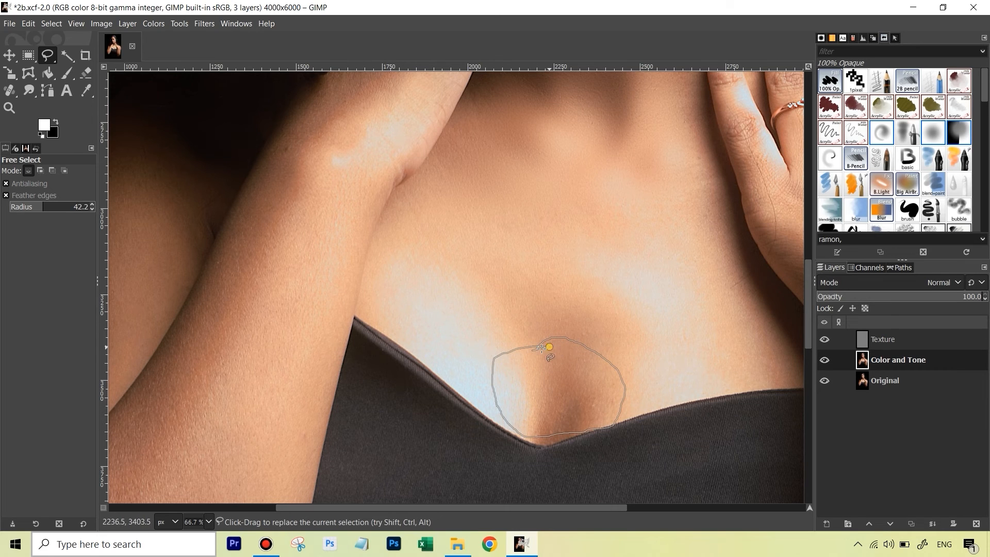
click(552, 364)
- Apply a Gaussian Blur to the Color and Tone layer inside the selection above the neckline's dip
click(179, 24)
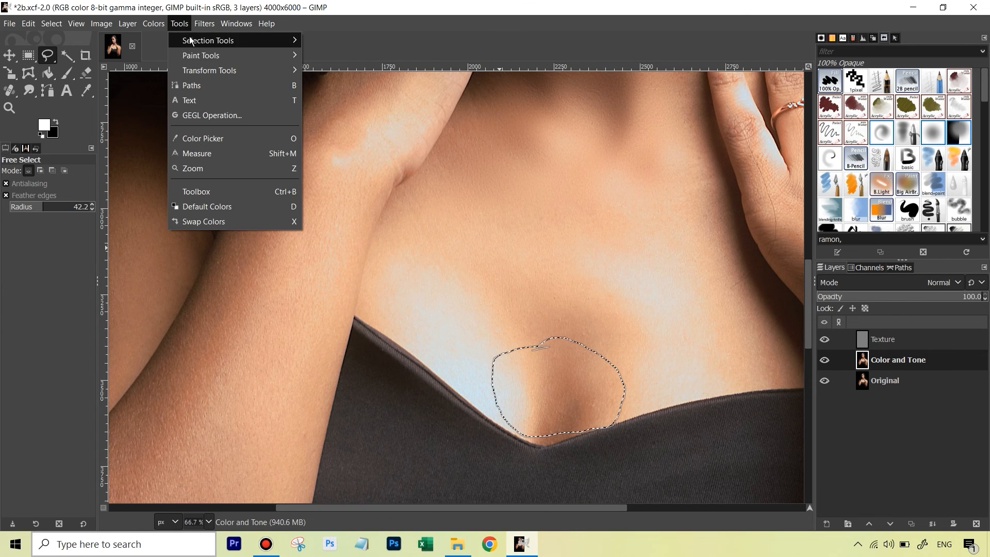
mouse_move(204, 24)
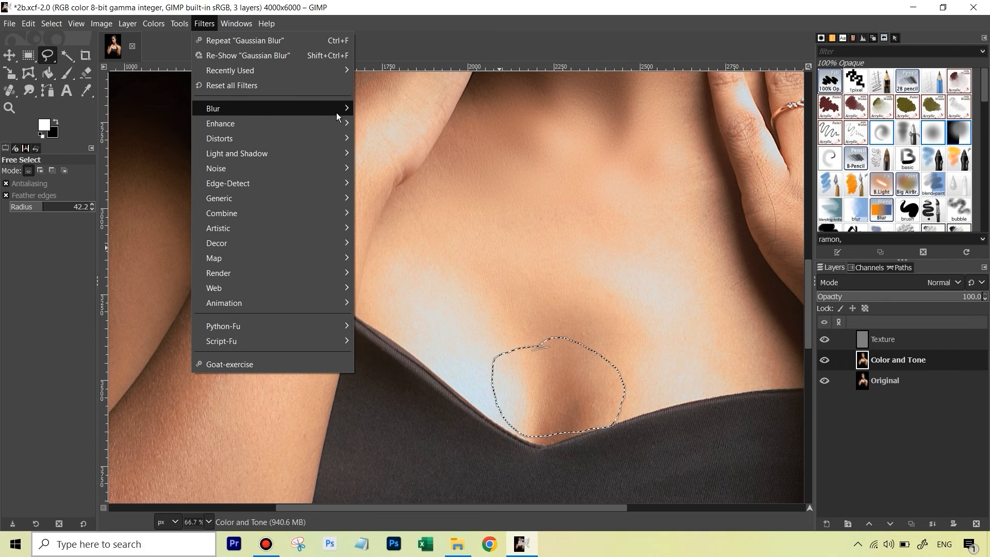
mouse_move(338, 110)
click(392, 124)
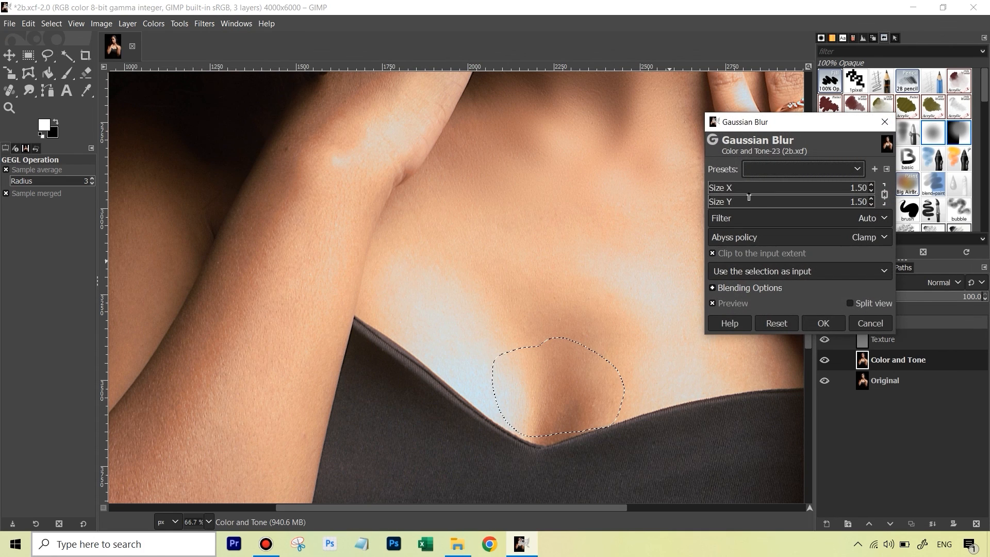
click(744, 187)
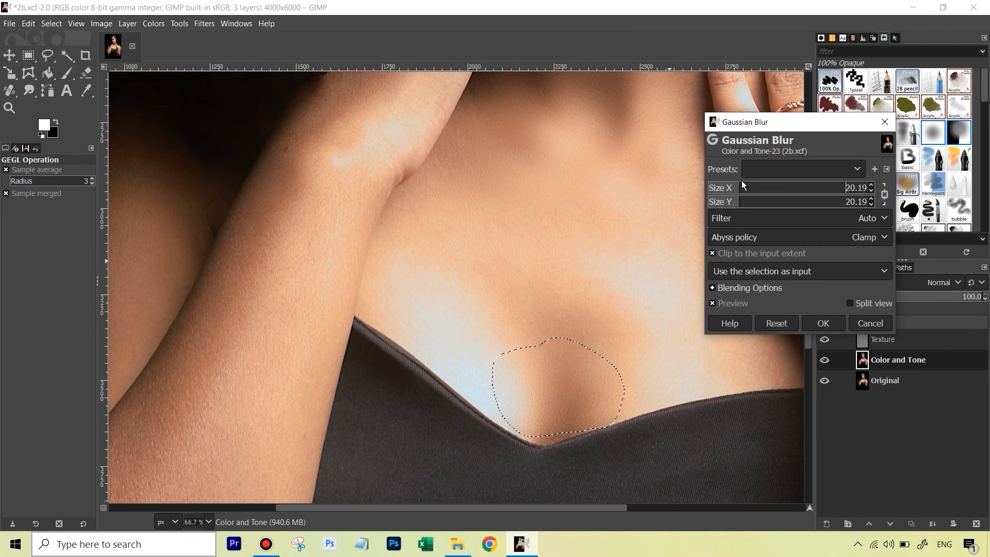
click(729, 187)
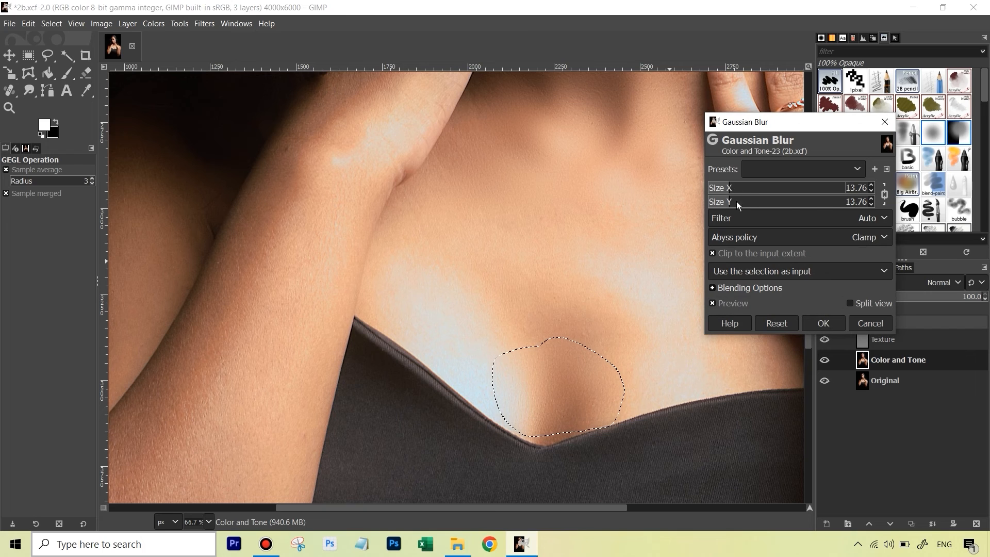
click(724, 189)
click(724, 188)
click(834, 328)
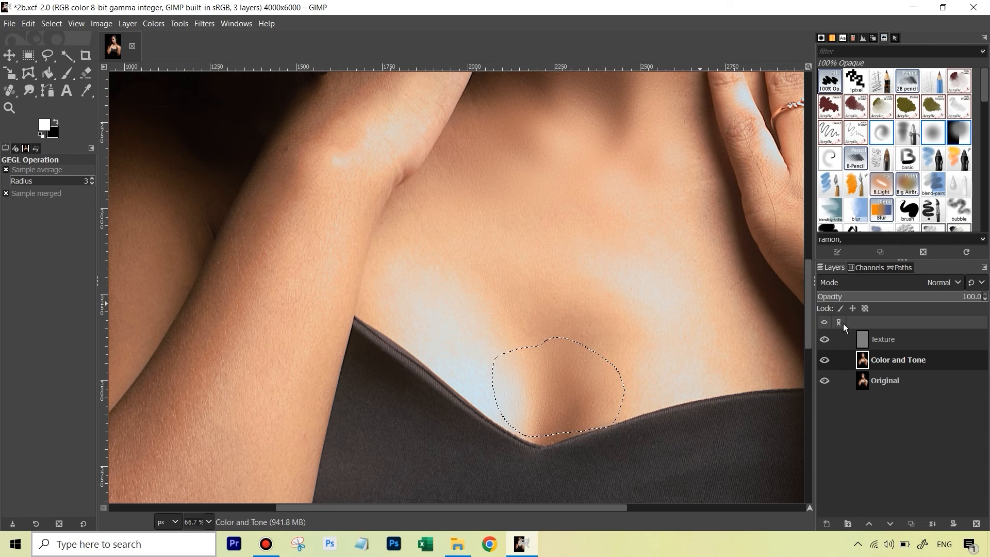
- Clear the selection above the dip in the dark top's neckline
key(ctrl+shift+a)
mouse_move(809, 301)
mouse_down()
mouse_move(811, 287)
mouse_move(816, 314)
mouse_up()
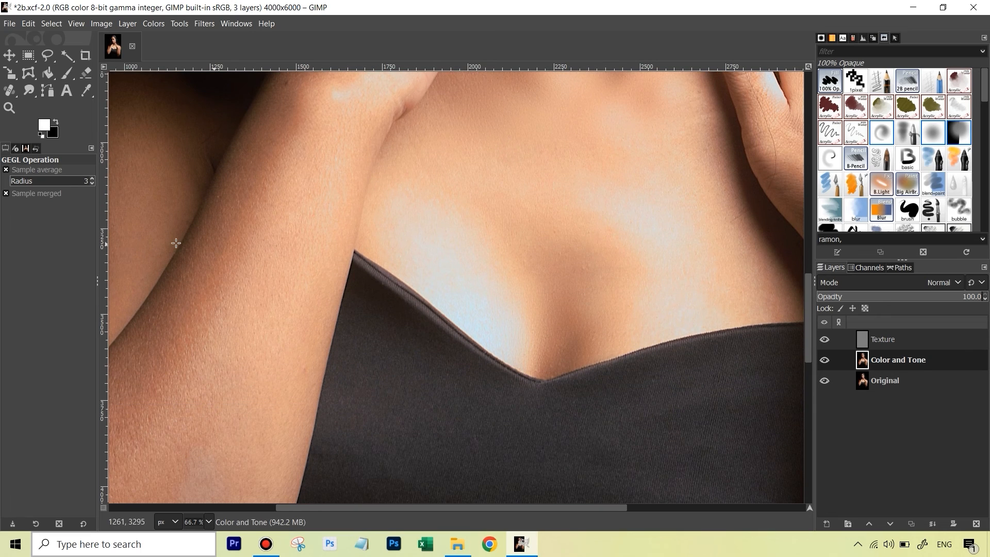
scroll(253, 223, down, 2)
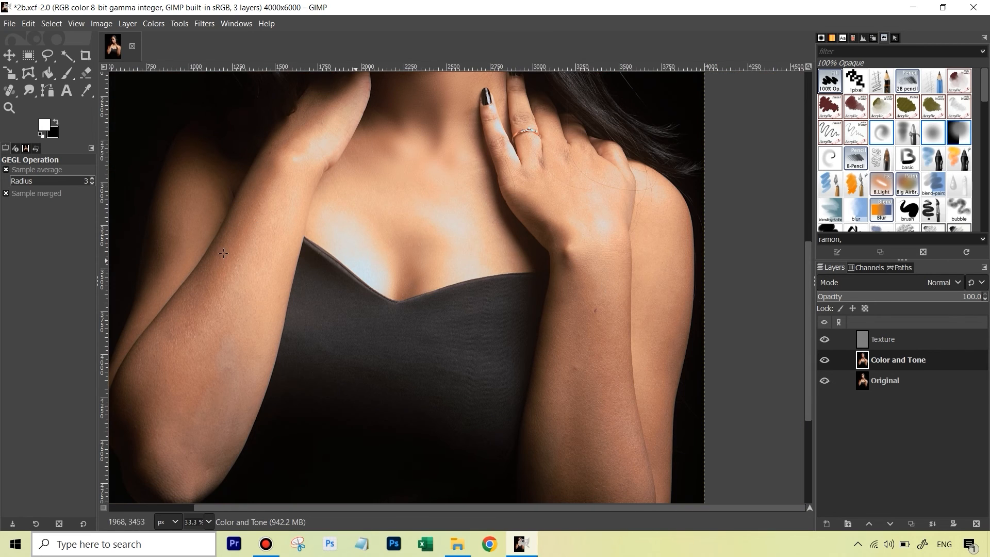
click(48, 55)
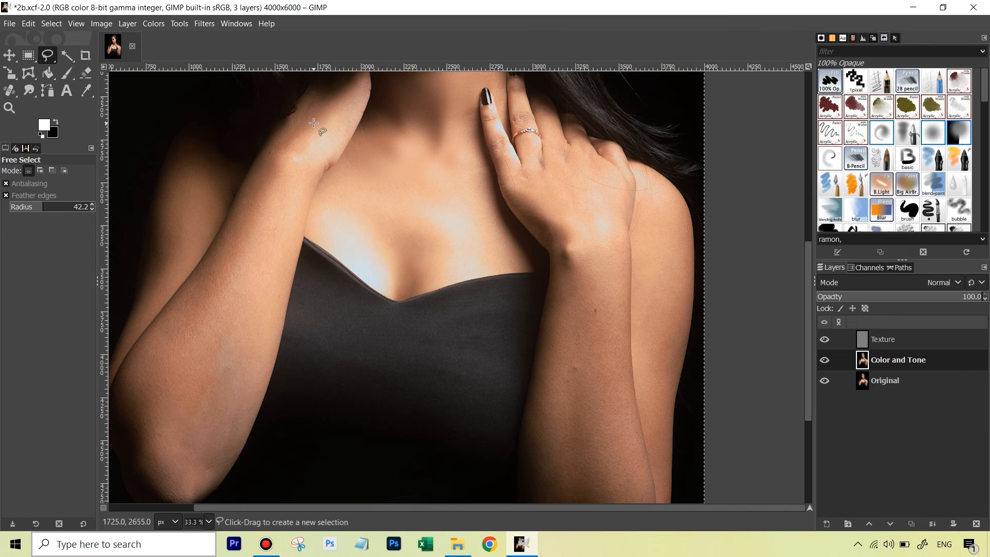
mouse_move(313, 123)
mouse_down()
mouse_move(275, 157)
mouse_move(241, 234)
mouse_up()
mouse_move(187, 328)
mouse_down()
mouse_move(156, 443)
mouse_move(174, 466)
mouse_move(206, 443)
mouse_move(237, 388)
mouse_move(298, 182)
mouse_move(350, 119)
mouse_move(308, 128)
mouse_up()
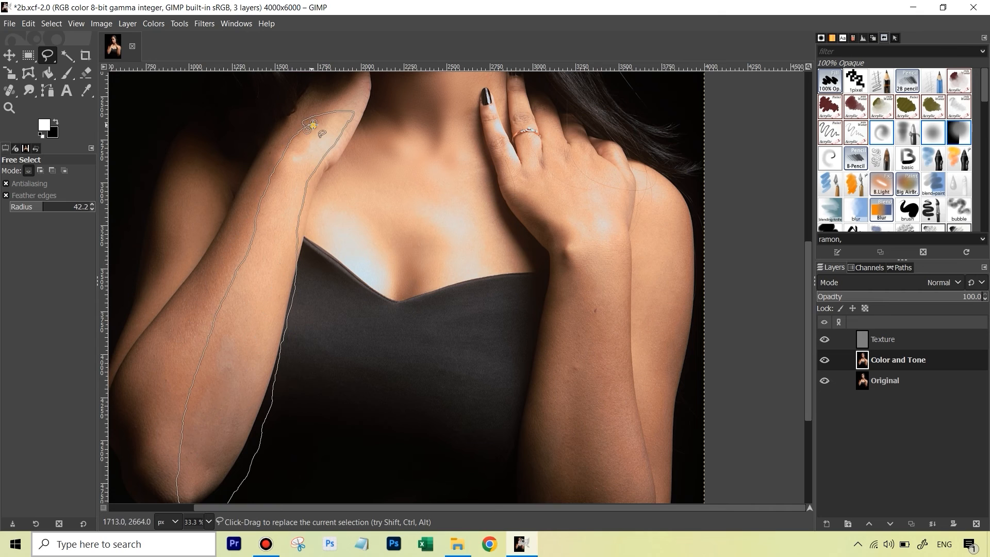
key(Escape)
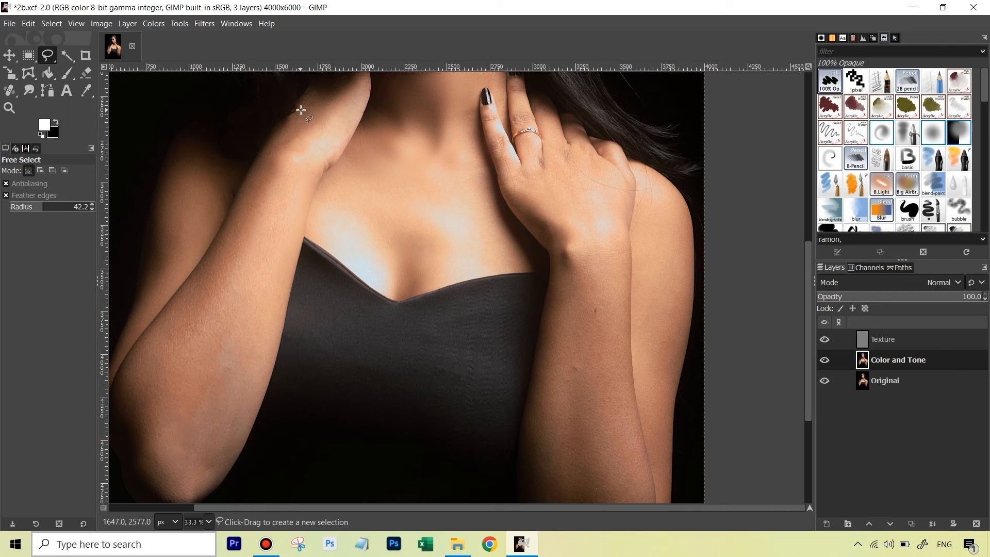
- Blur the Color and Tone layer inside a feathered Free Select outline along the woman's right forearm, and clear the selection
mouse_move(312, 110)
mouse_down()
mouse_move(265, 164)
mouse_move(153, 398)
mouse_move(165, 469)
mouse_move(256, 377)
mouse_move(302, 179)
mouse_move(345, 114)
mouse_move(315, 111)
mouse_up()
key(Return)
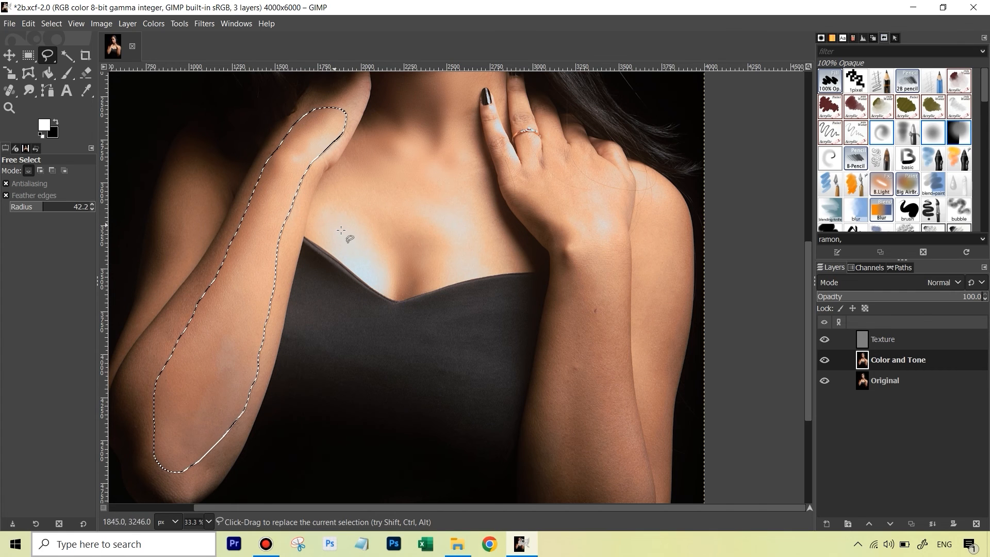
key(ctrl+shift+a)
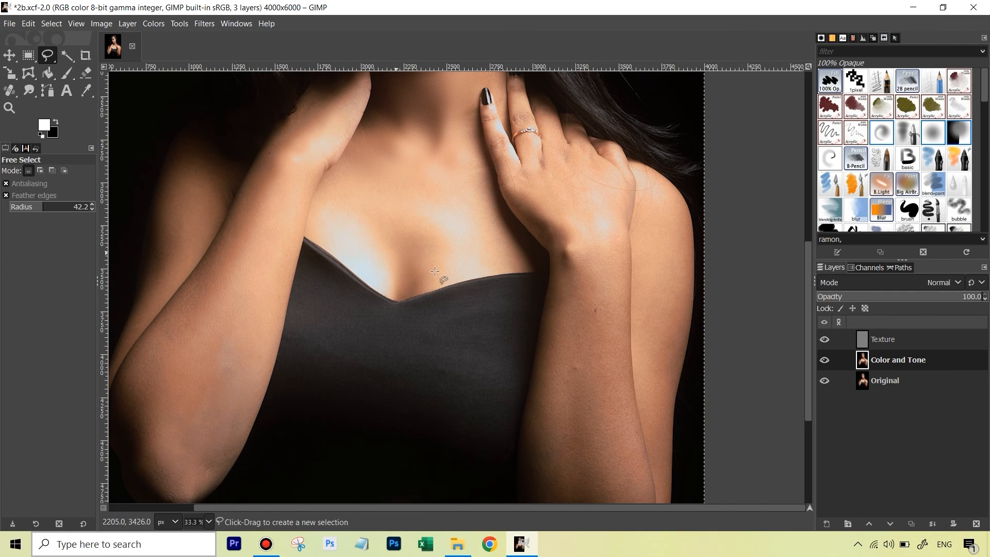
- Outline the woman's left forearm with a feathered Free Select, repeat the Gaussian Blur on the Color and Tone layer, and clear the selection
drag(808, 302, 807, 346)
mouse_move(582, 101)
mouse_down()
mouse_move(576, 210)
mouse_move(550, 334)
mouse_move(547, 426)
mouse_move(561, 453)
mouse_move(595, 452)
mouse_move(626, 411)
mouse_move(613, 105)
mouse_move(582, 102)
mouse_up()
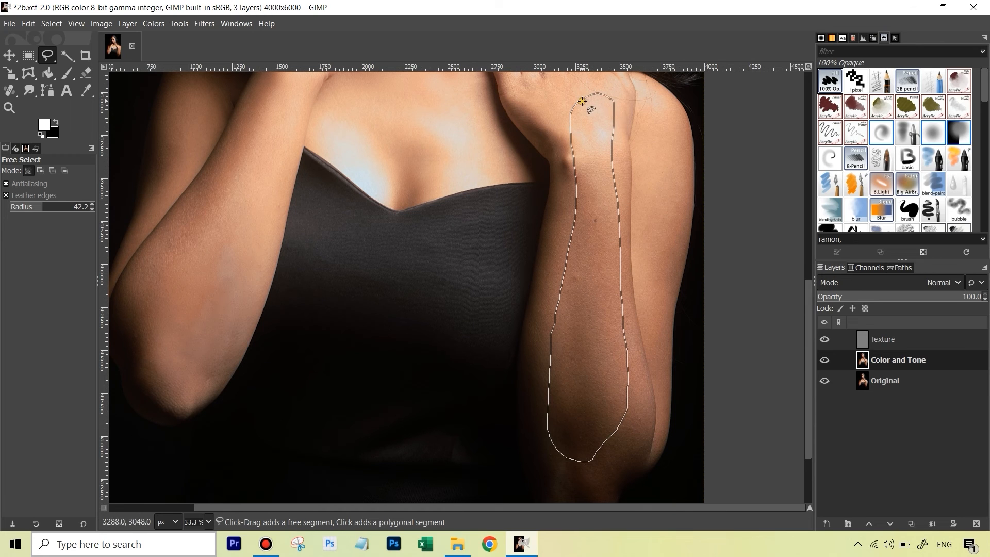
key(Return)
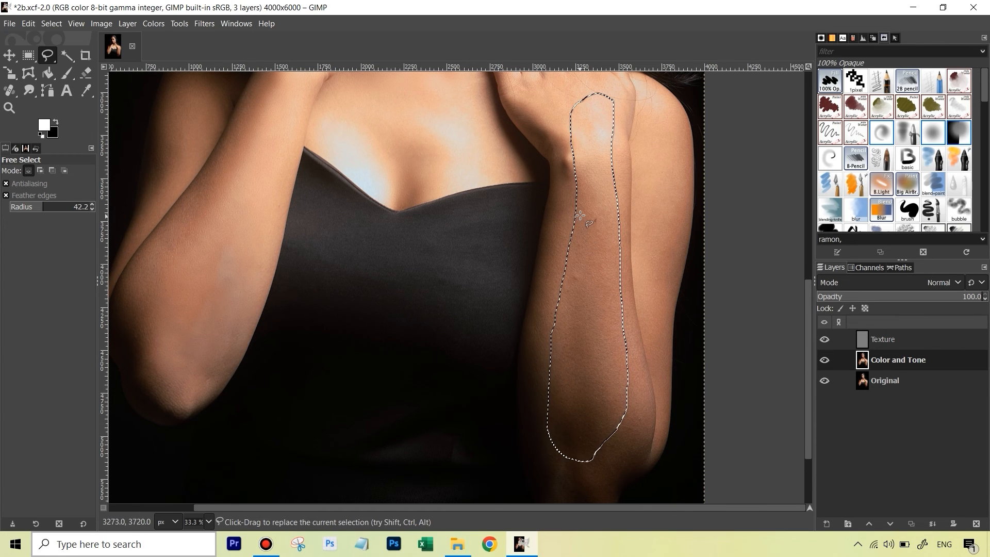
key(ctrl+f)
key(ctrl+shift+a)
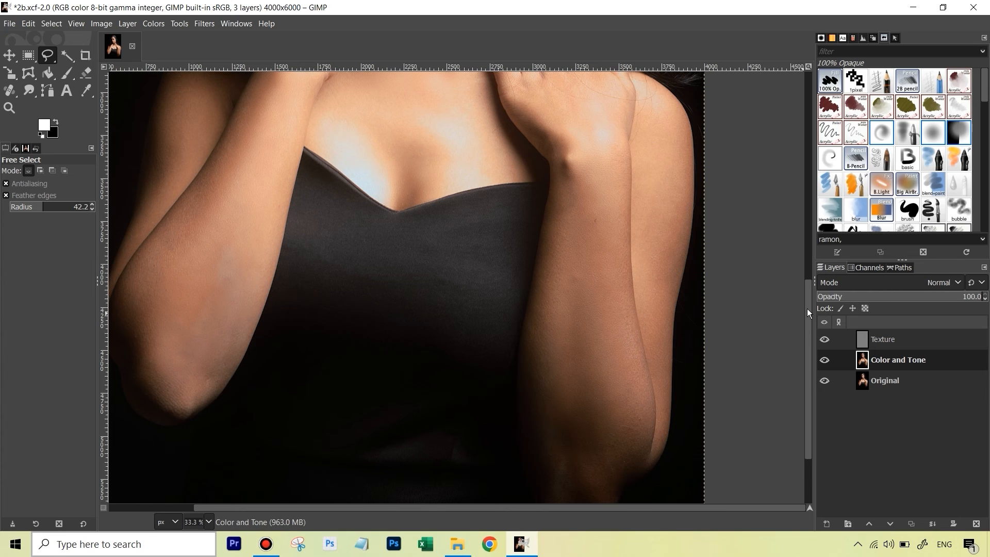
- Compare the retouched portrait with the untouched photo by repeatedly isolating the Original layer and restoring the other layers
drag(807, 309, 814, 138)
key(ctrl+shift+j)
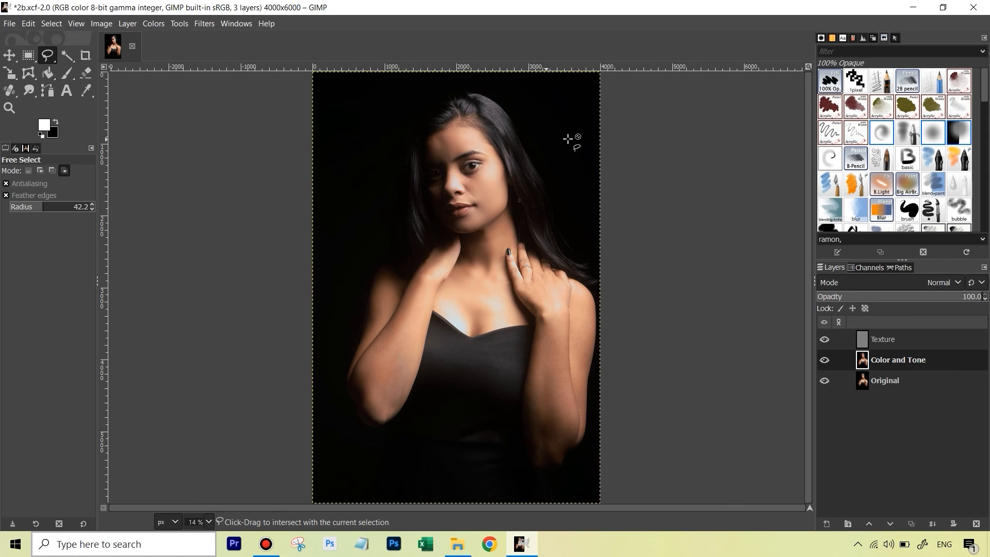
shift+click(825, 380)
shift+click(824, 379)
shift+click(824, 379)
shift+click(825, 379)
shift+click(825, 380)
shift+click(825, 379)
shift+click(825, 380)
shift+click(824, 380)
shift+click(825, 379)
shift+click(824, 379)
shift+click(824, 380)
shift+click(825, 379)
scroll(508, 144, up, 1)
scroll(507, 147, up, 2)
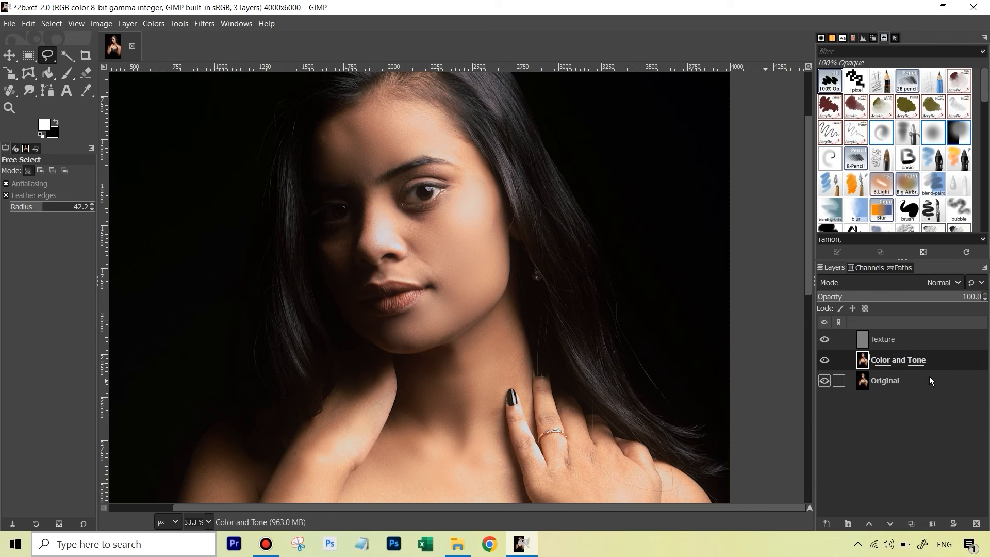
- Create a layer group above the Texture layer and move the Texture and Color and Tone layers into it
click(909, 341)
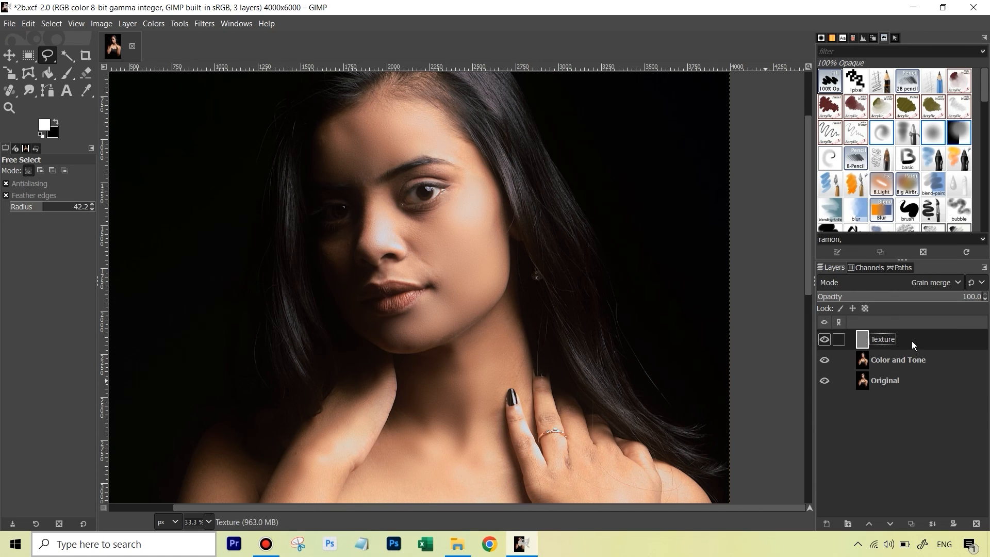
click(848, 523)
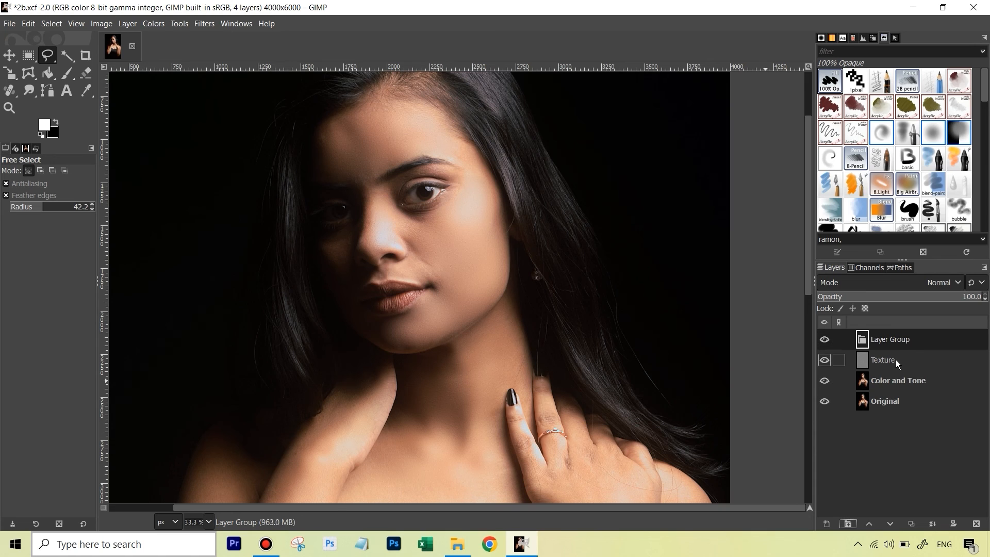
drag(892, 360, 914, 339)
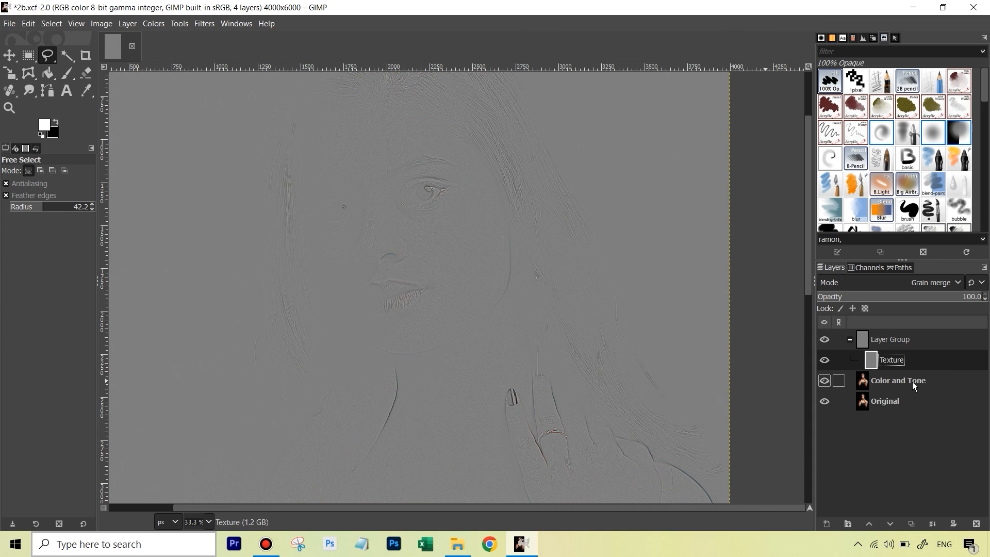
drag(912, 382, 931, 382)
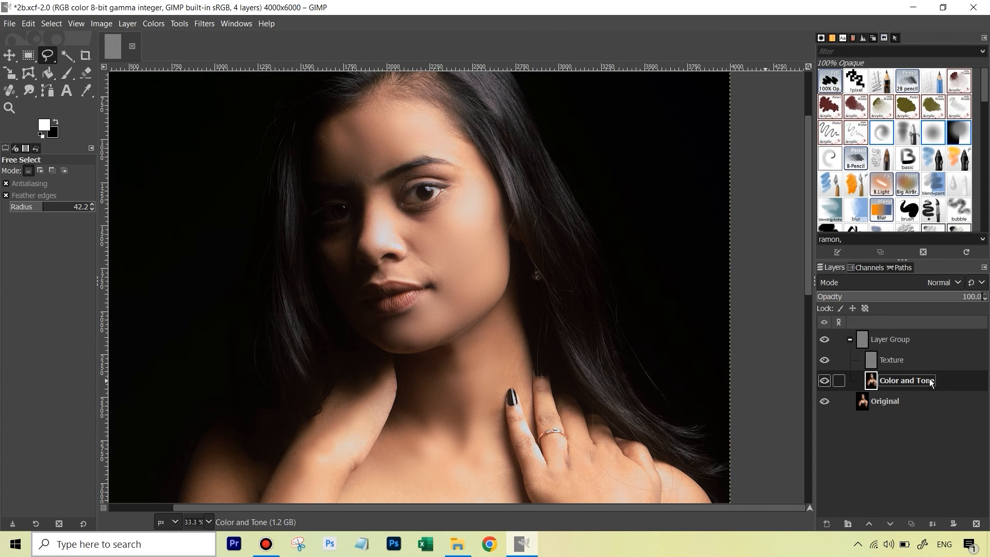
- Collapse the new layer group and rename it FS
click(849, 340)
double_click(894, 340)
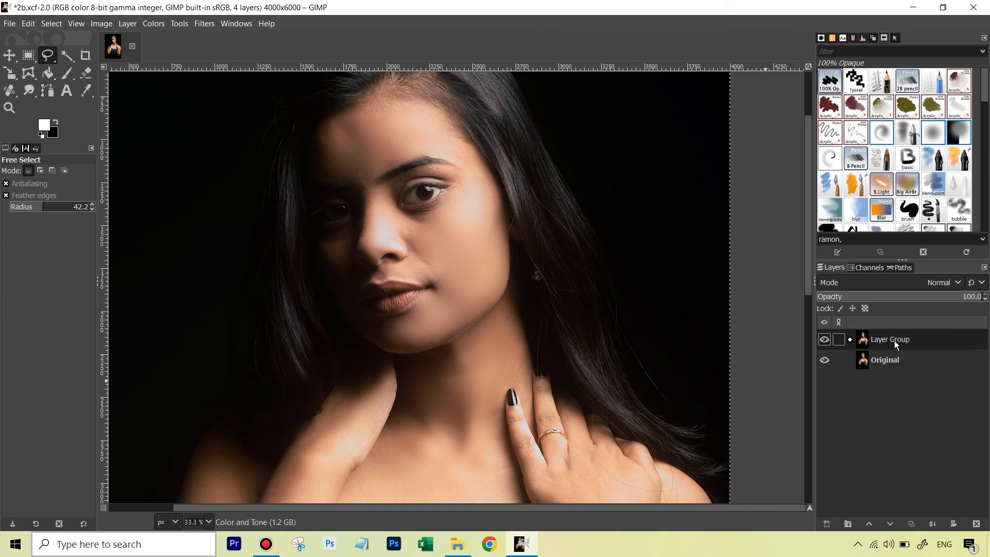
text(FS)
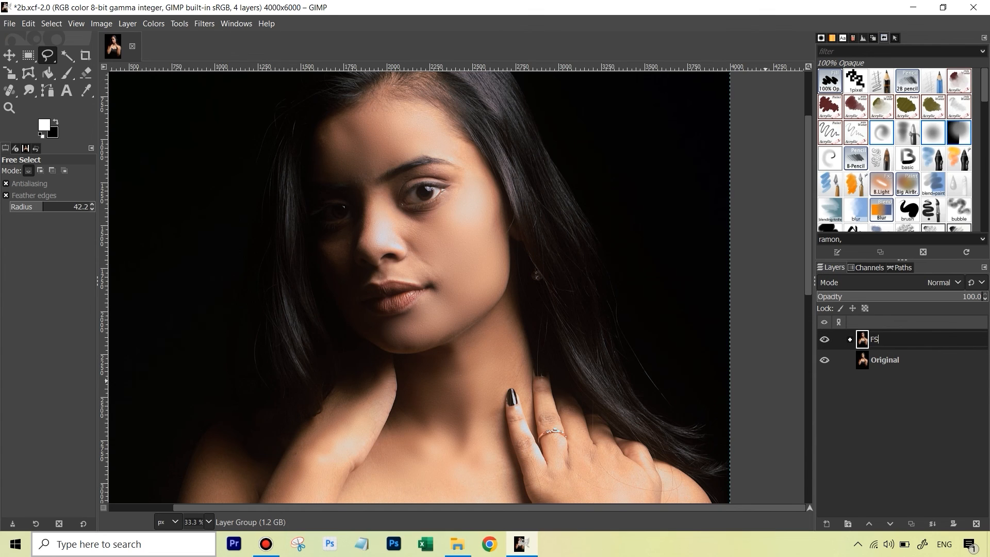
key(Return)
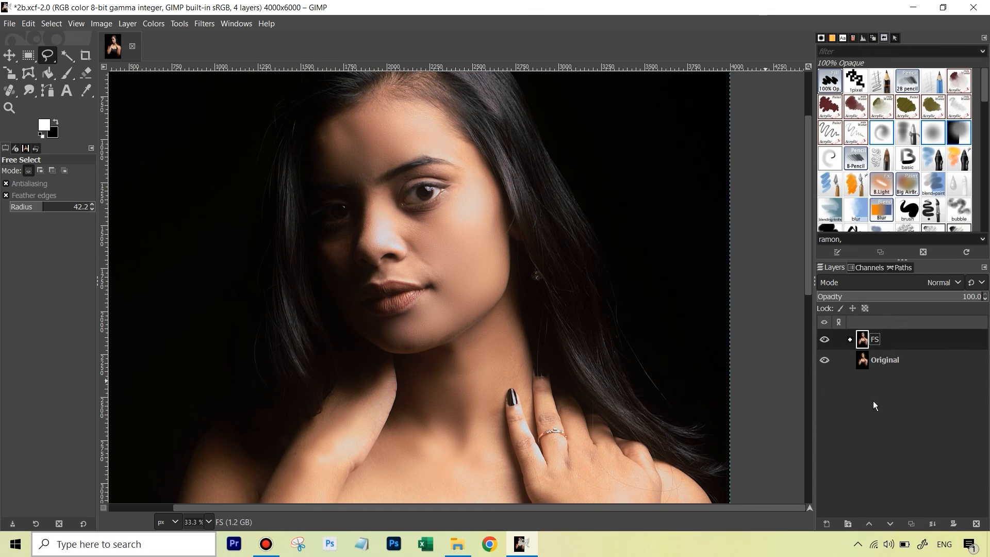
- Compare the retouch with the Original layer by toggling the FS group's visibility
click(825, 340)
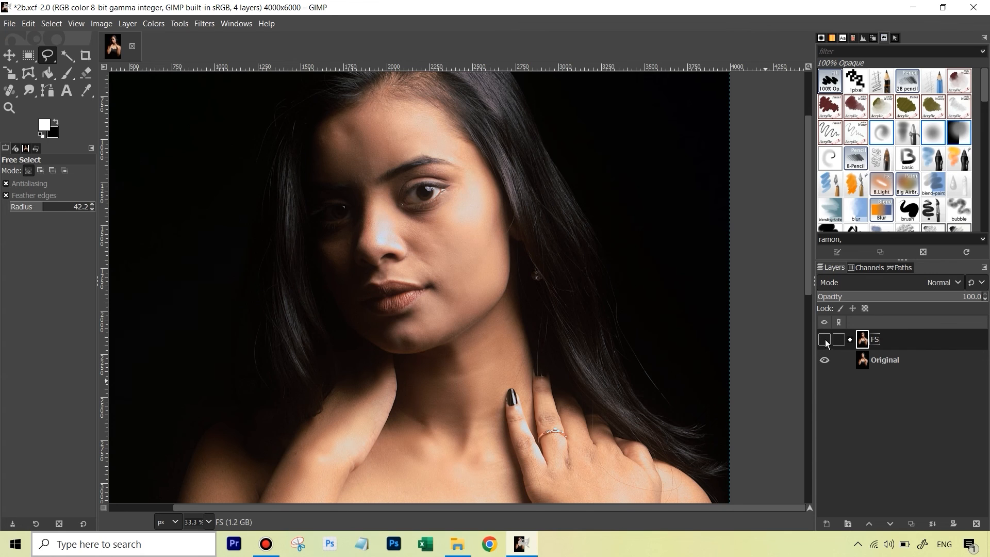
click(825, 340)
click(825, 340)
click(824, 339)
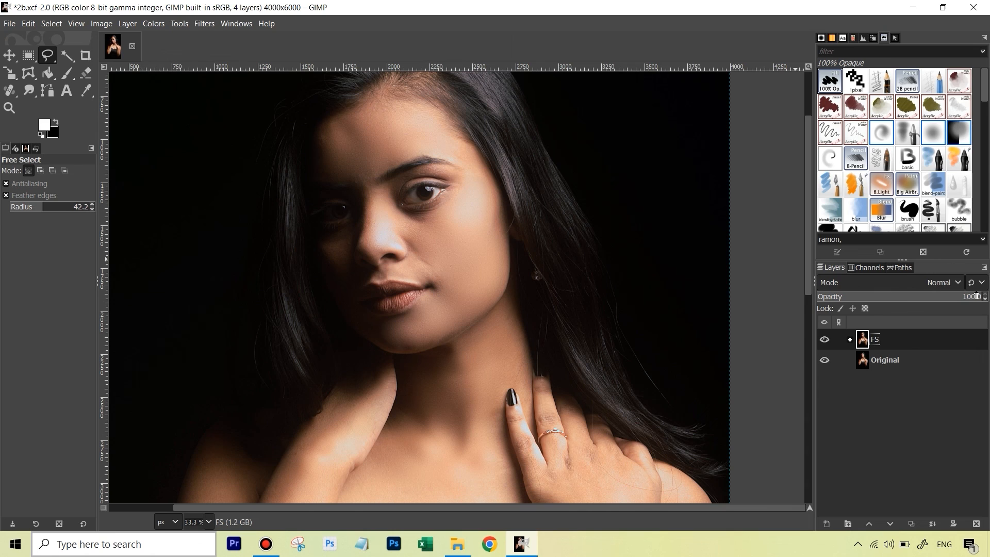
- Try the FS group at opacities of 0, 52.6 and 29.9, comparing the portrait with the group hidden and shown
drag(973, 296, 810, 298)
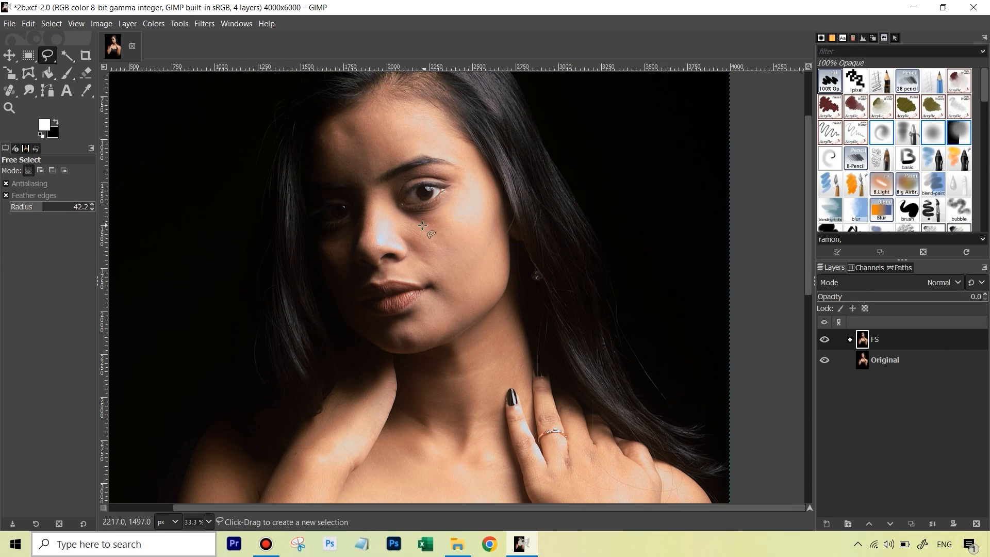
click(904, 297)
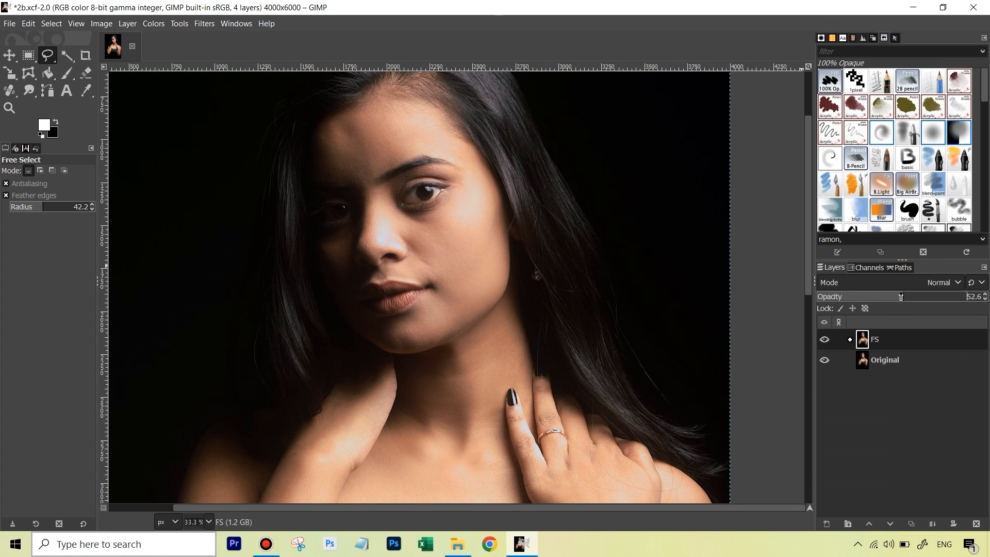
click(824, 341)
click(824, 340)
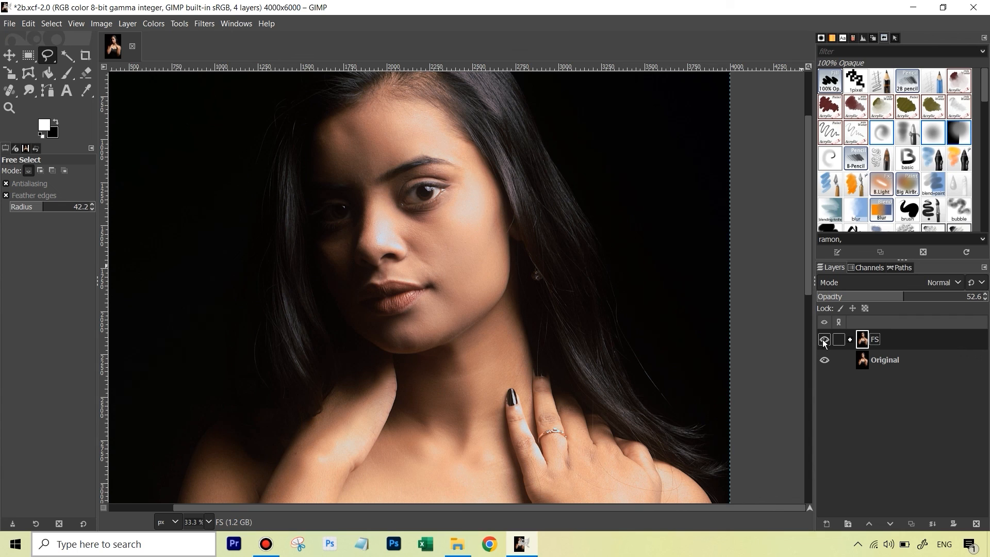
click(866, 297)
click(824, 339)
click(824, 338)
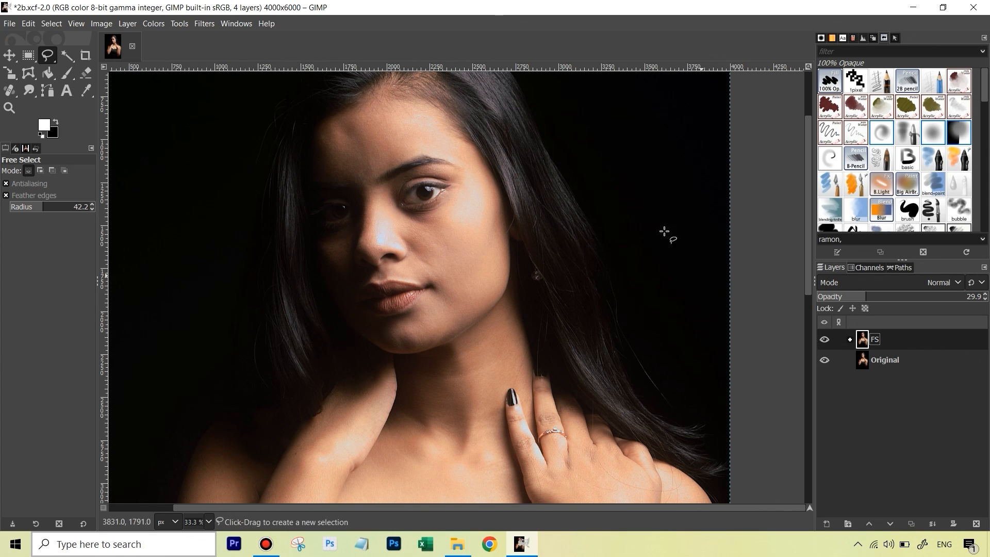
- Set the FS group's opacity to 80.4 and compare the portrait with the group hidden and shown
click(943, 296)
drag(943, 297, 936, 297)
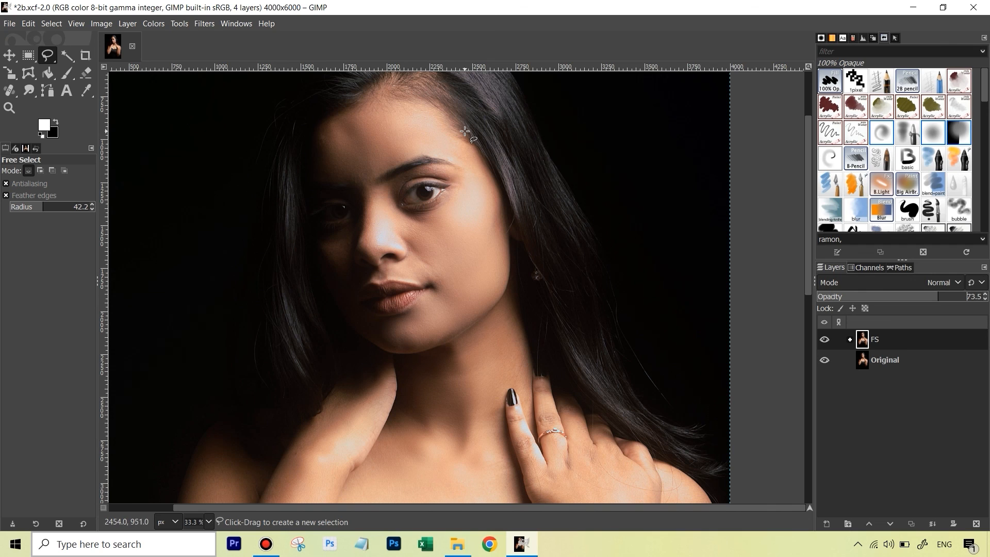
click(950, 296)
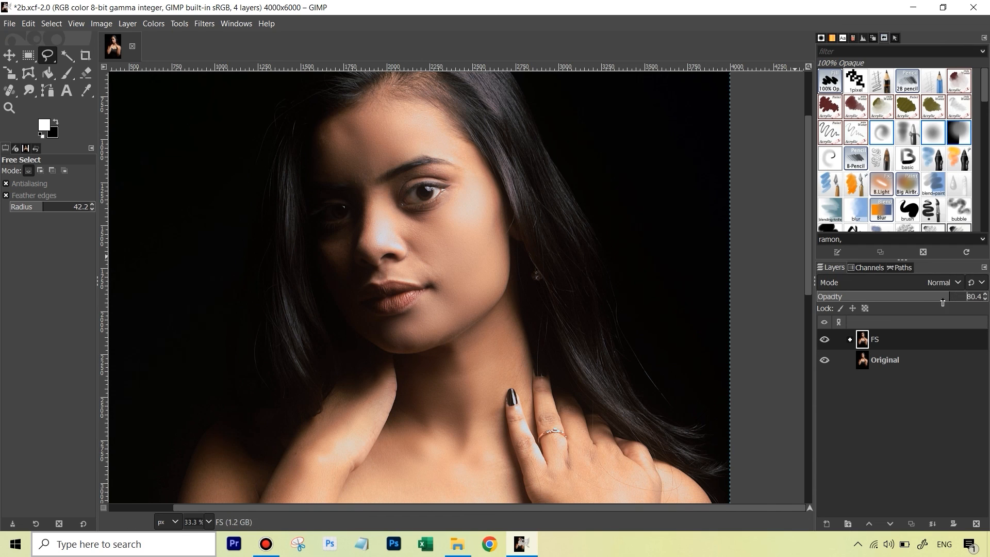
click(823, 340)
click(823, 340)
click(824, 339)
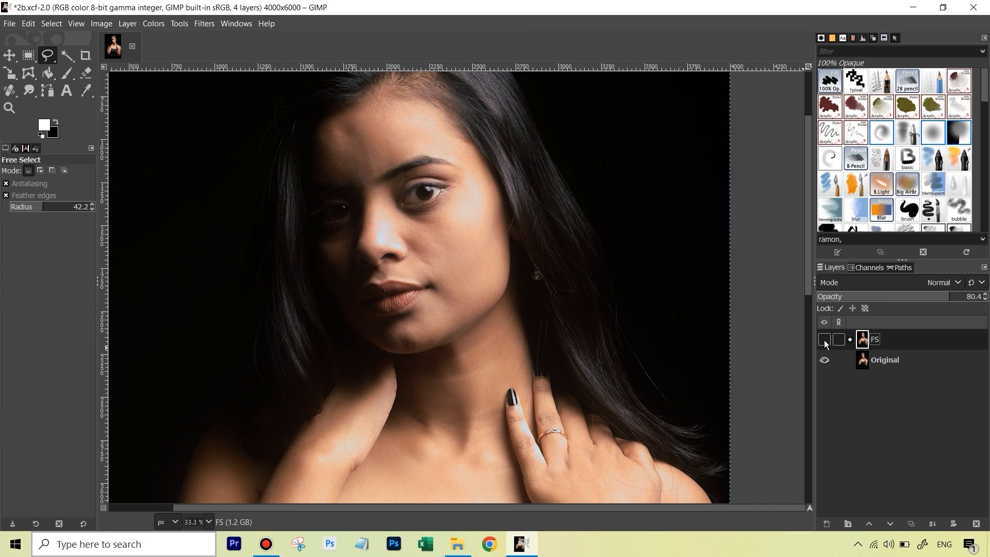
click(823, 340)
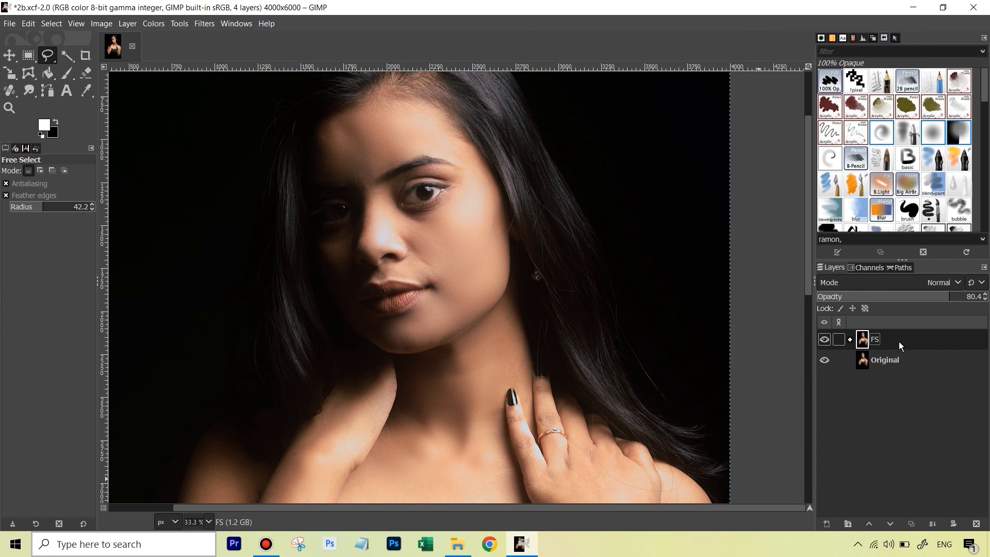
- Add a white (full opacity) layer mask to the FS group
click(951, 523)
click(866, 378)
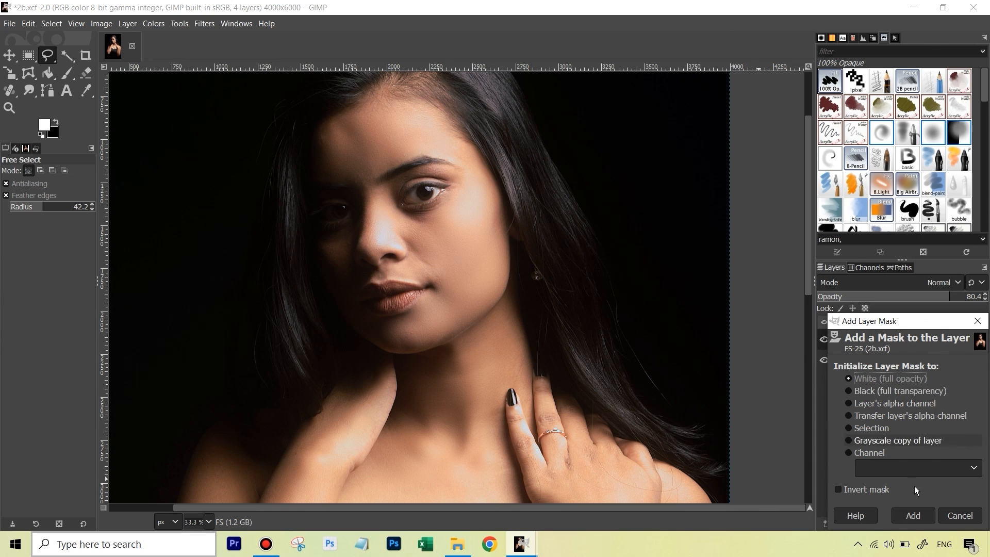
click(914, 515)
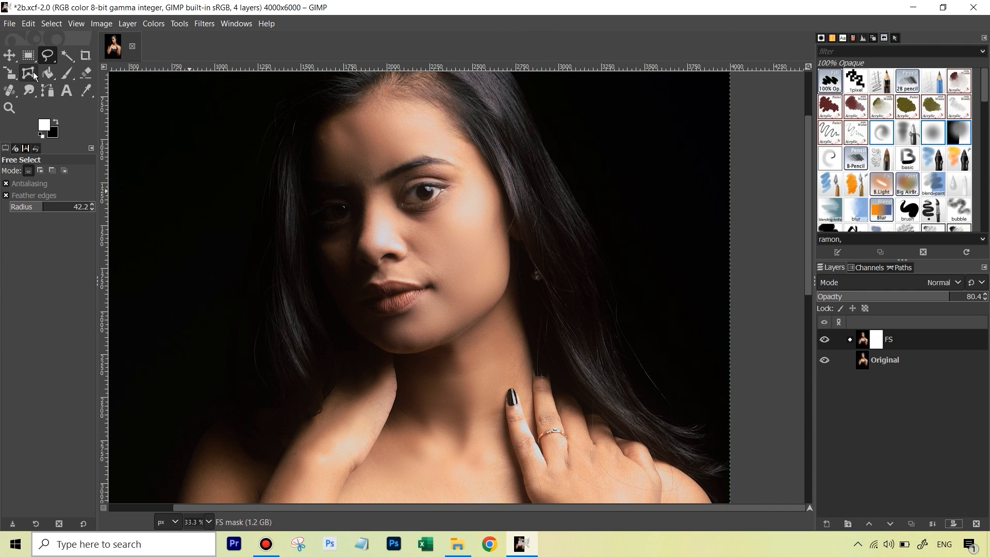
- Paint black at 58.8 opacity with the Paintbrush on the FS group's mask over the lower cheek beside the mouth corner
click(66, 74)
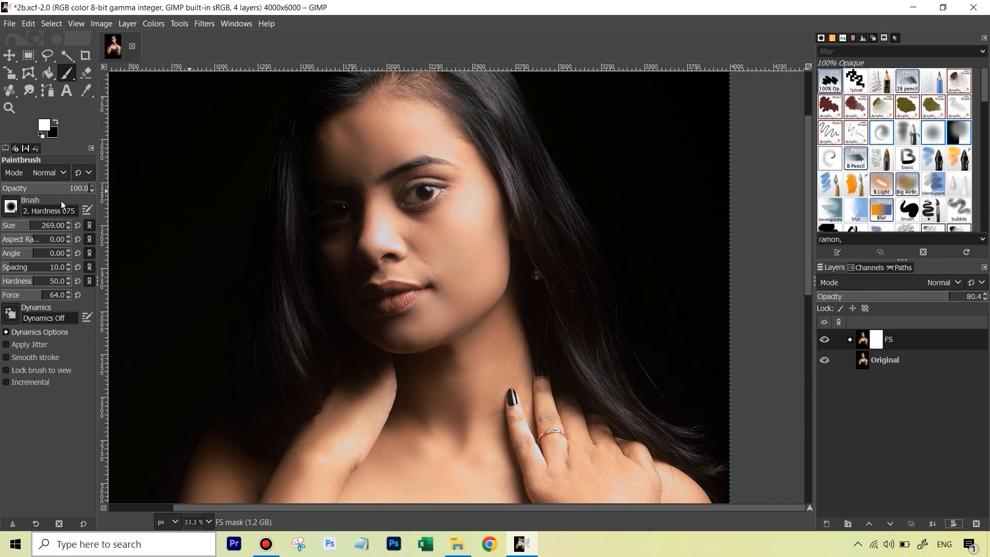
click(44, 124)
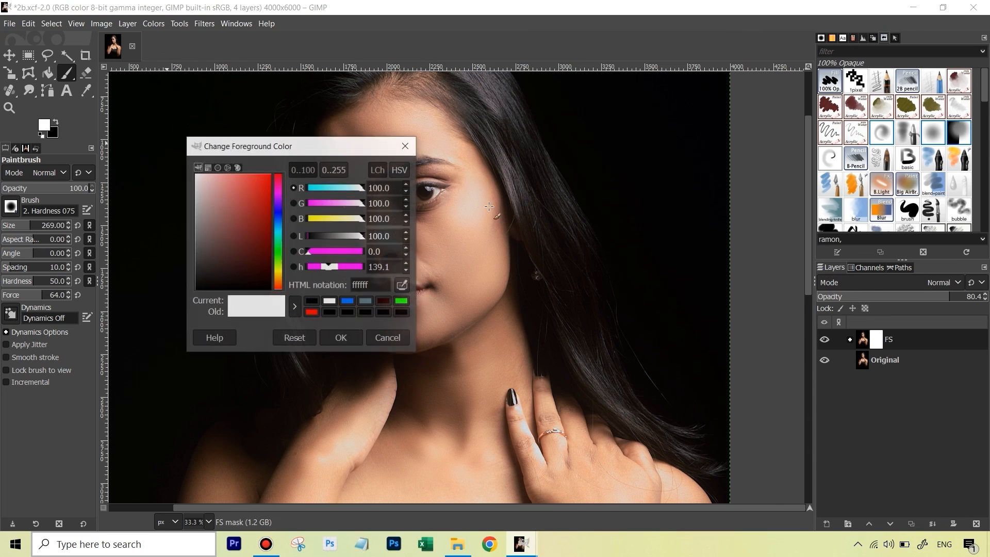
drag(216, 229, 169, 320)
click(352, 338)
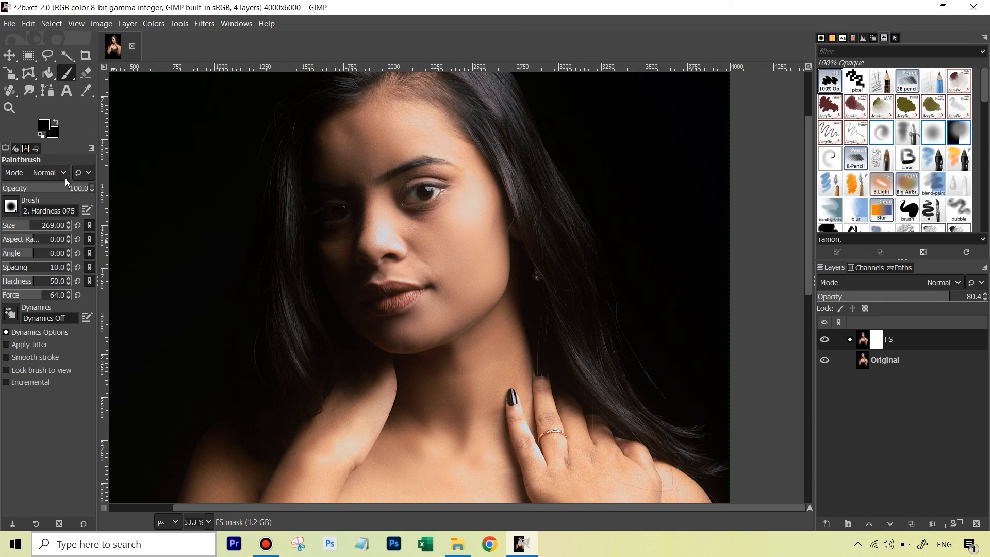
drag(67, 188, 54, 187)
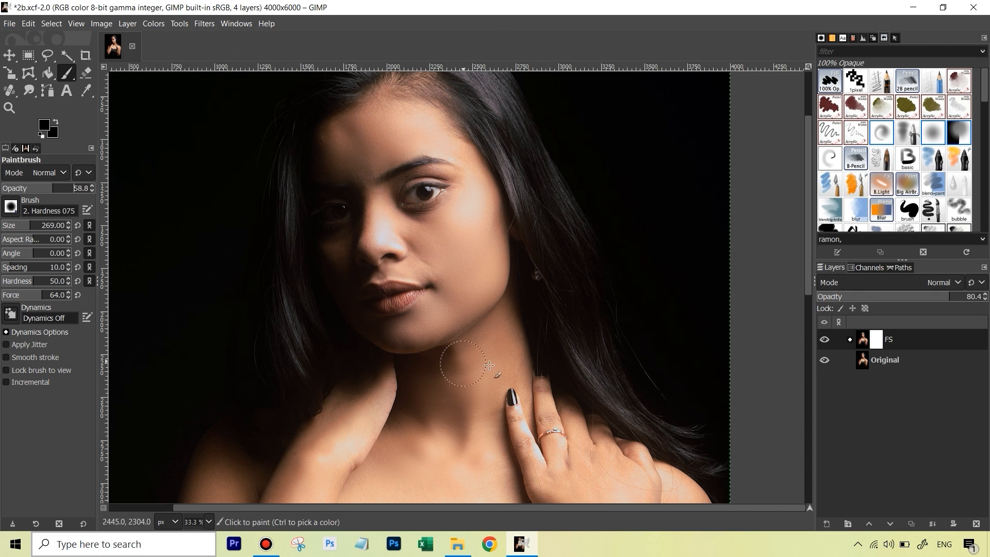
scroll(470, 319, up, 2)
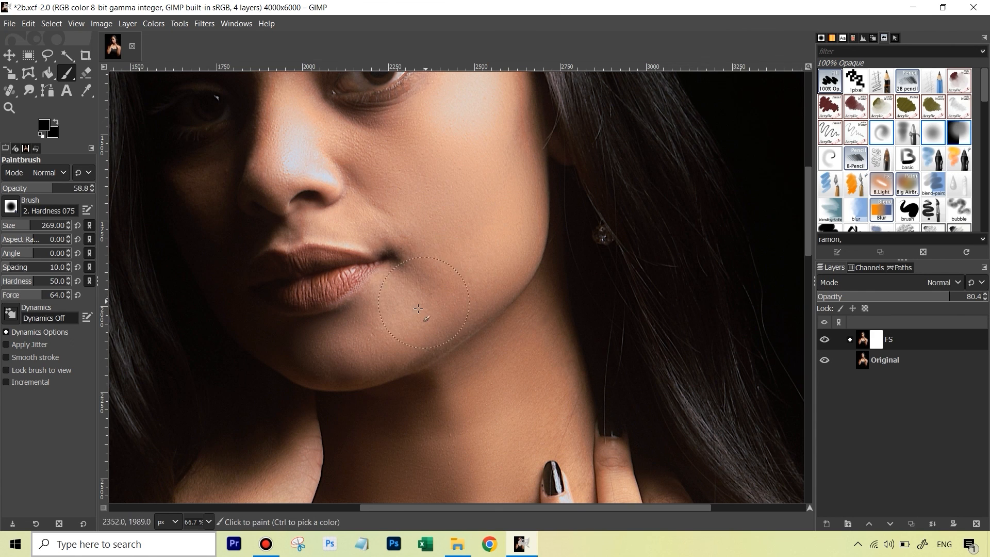
mouse_move(418, 308)
mouse_down()
mouse_move(478, 237)
mouse_move(432, 294)
mouse_up()
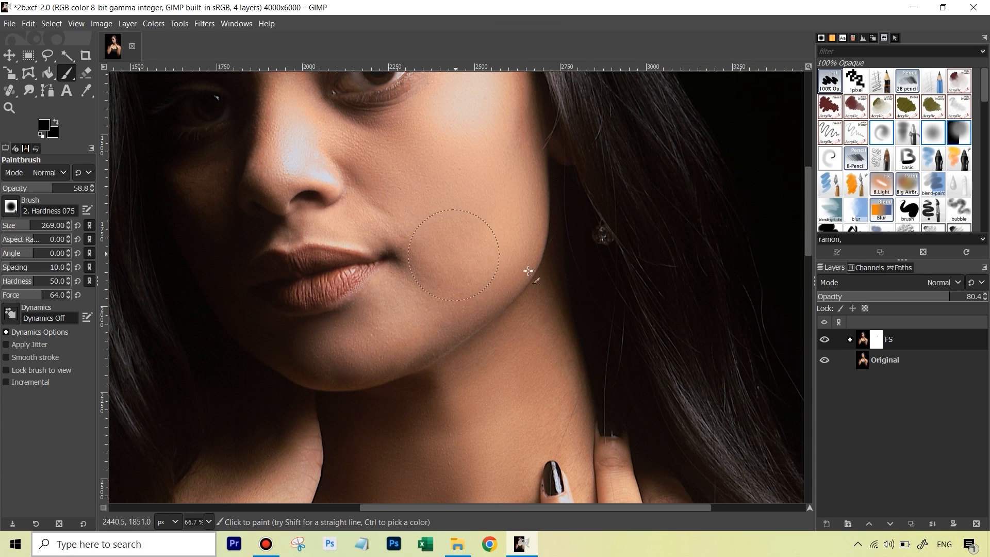
- Check the masked retouch on the lower cheek by hiding and showing the FS group
click(824, 339)
click(824, 339)
click(824, 339)
click(824, 339)
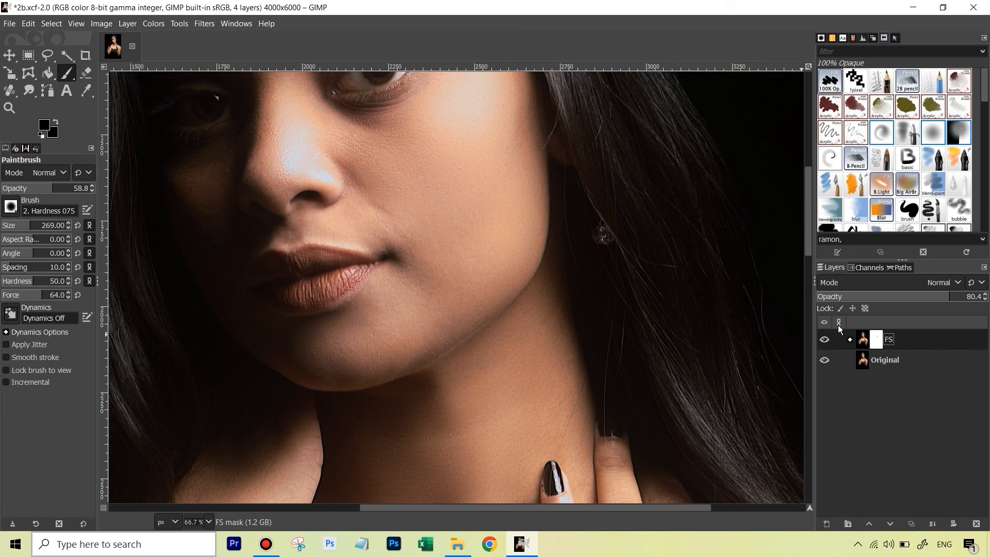
key(shift+ctrl+j)
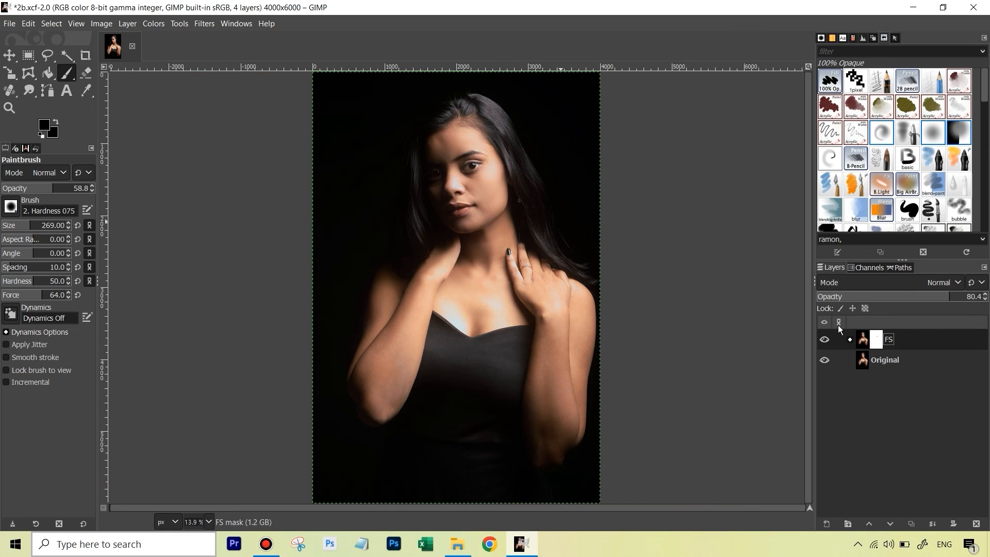